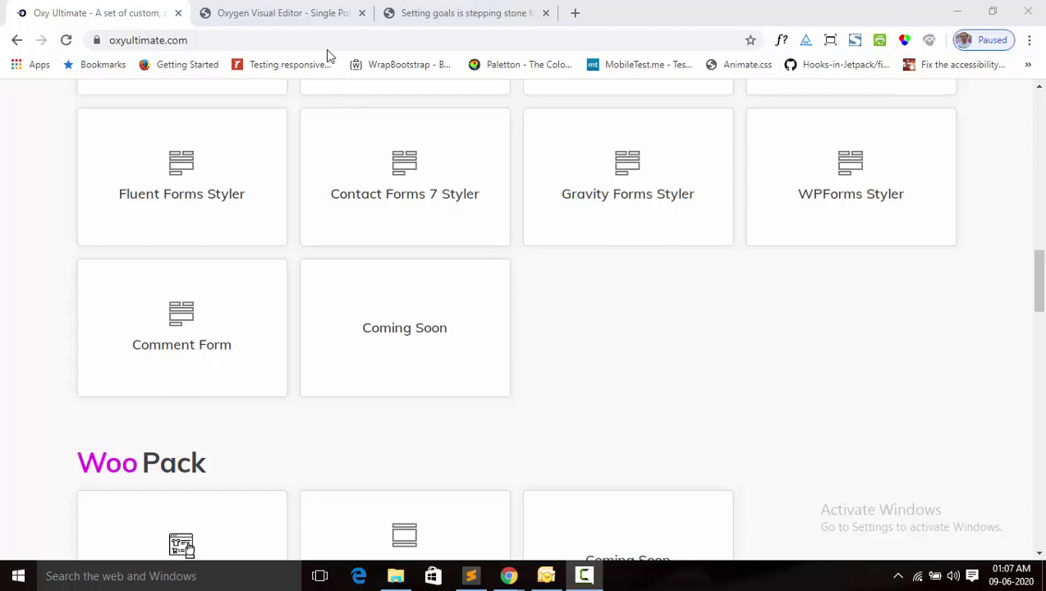
Return to the 'Oxygen Visual Editor - Single Post' tab with the reply form.
click(309, 15)
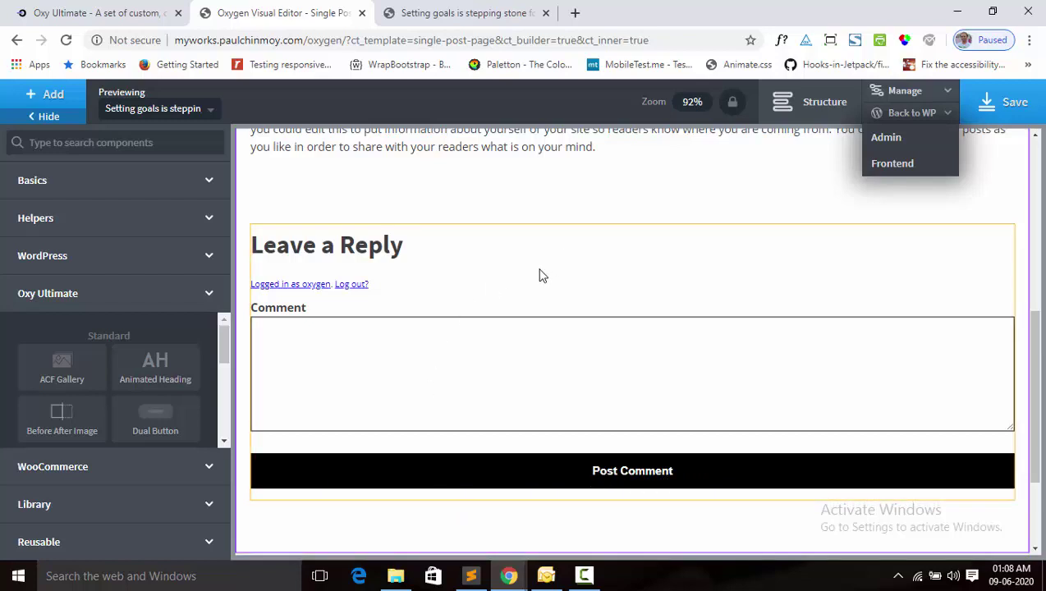
Select the Comments List element above the reply form on the canvas.
click(985, 218)
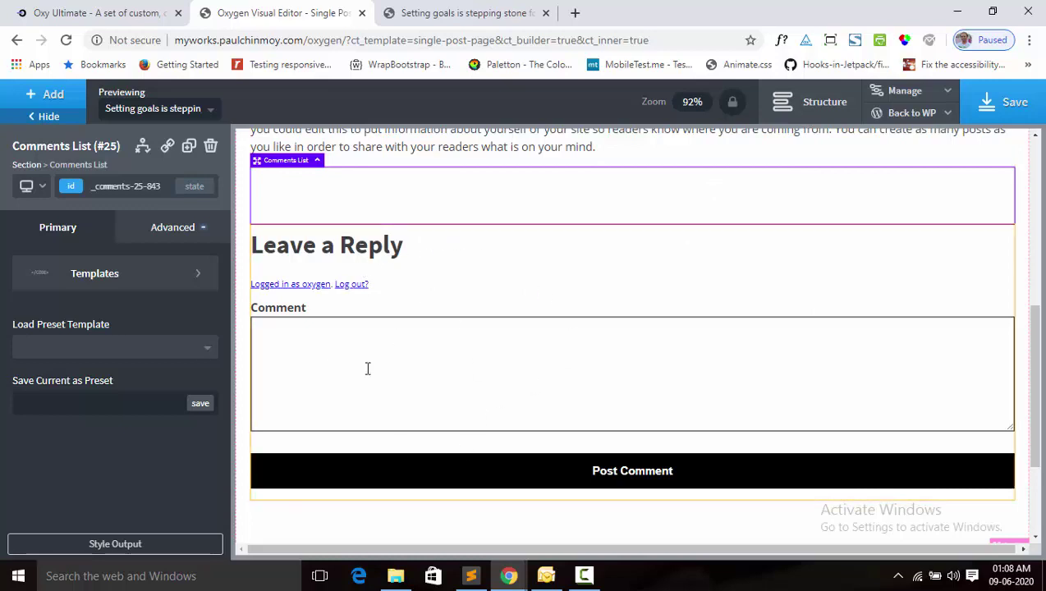
Delete the old Comment Form (#47) and add an Oxy Ultimate Comment Form.
click(817, 109)
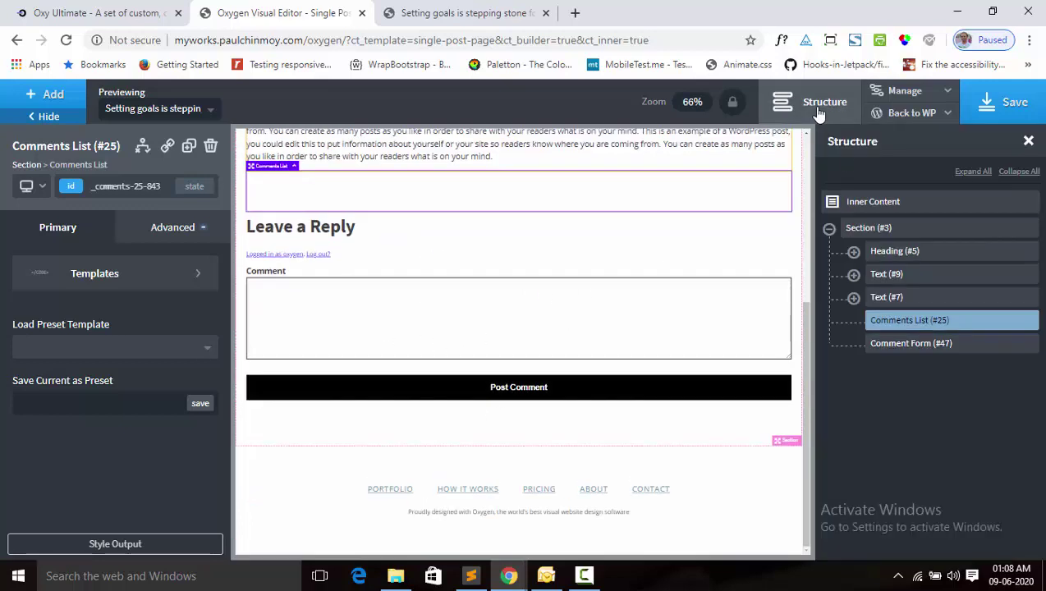
click(974, 348)
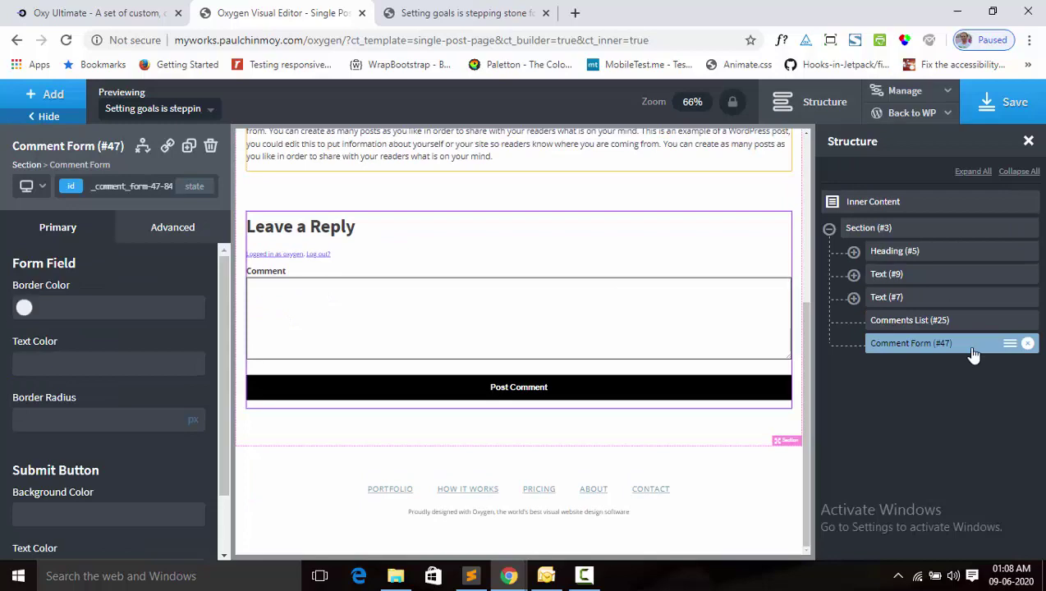
click(1027, 344)
click(42, 96)
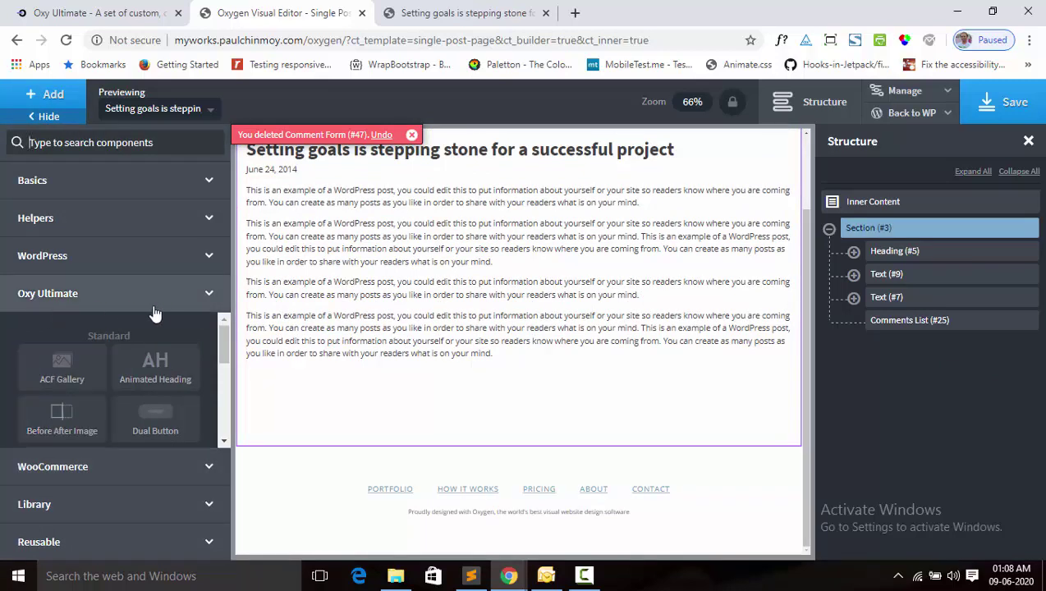
drag(224, 341, 222, 405)
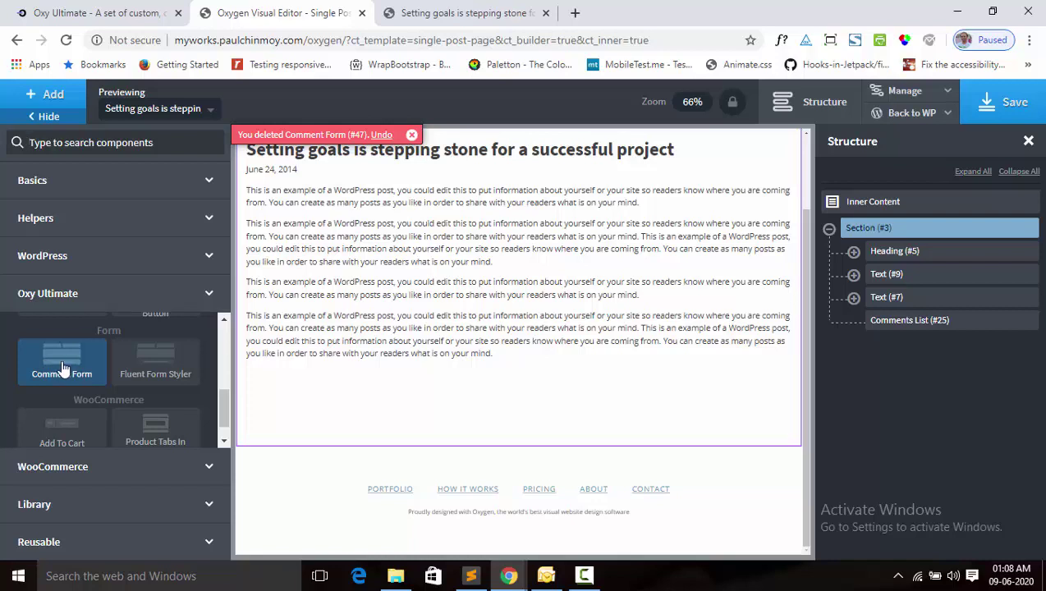
click(63, 370)
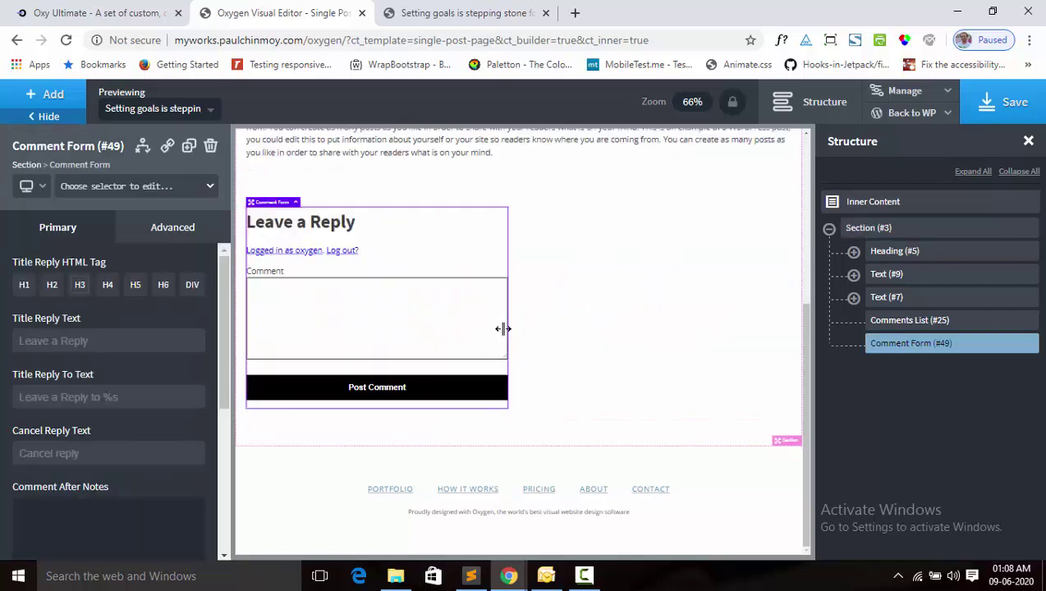
Set the new Comment Form's width to 100% in Advanced > Size & Spacing.
click(205, 235)
click(109, 320)
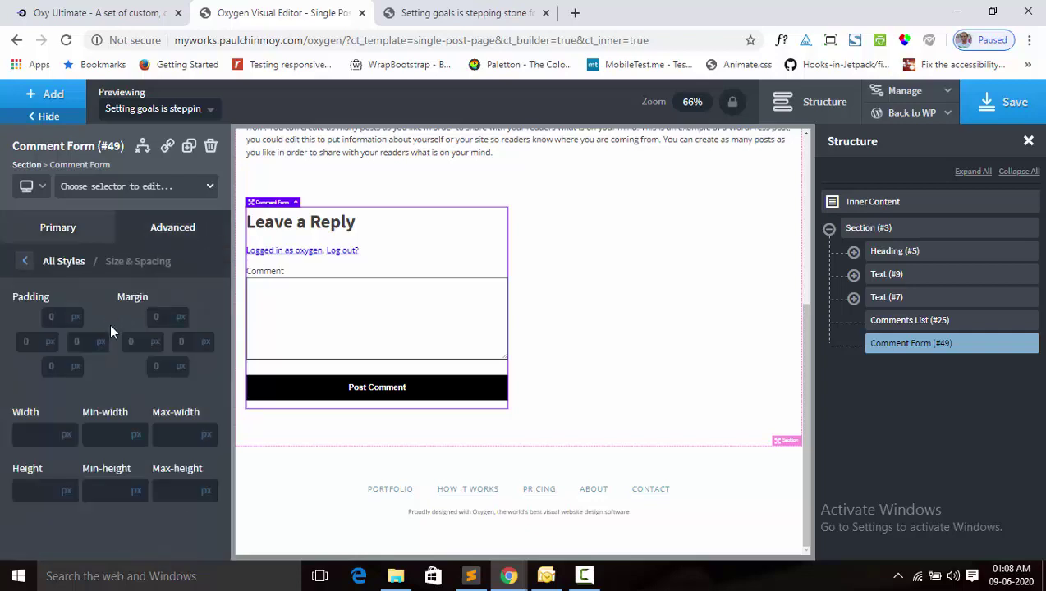
click(67, 435)
click(66, 436)
text(100)
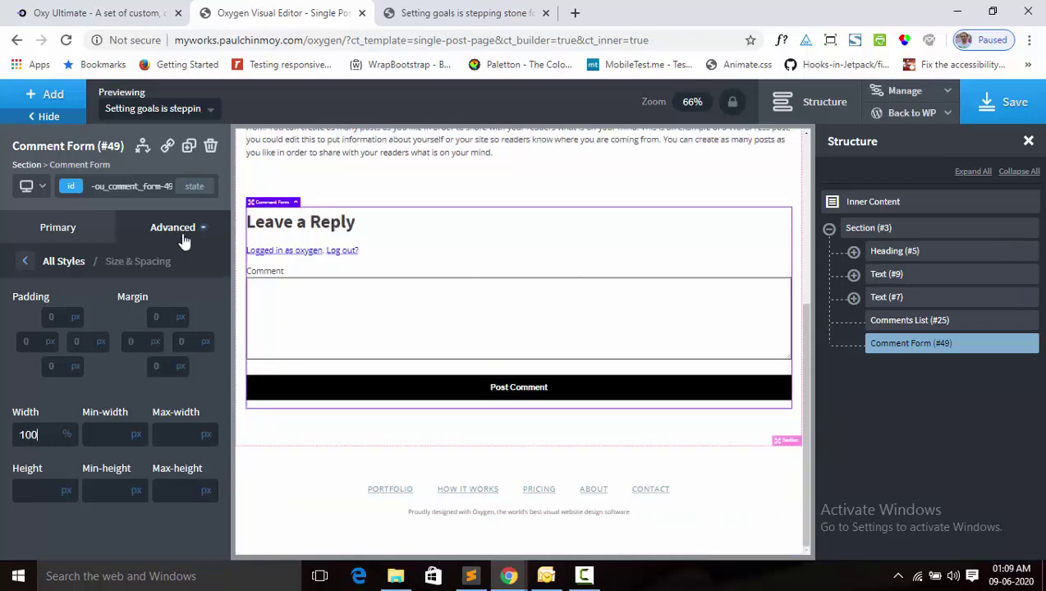
Make the form heading an H3 reading 'Comment' and apply the params.
click(84, 234)
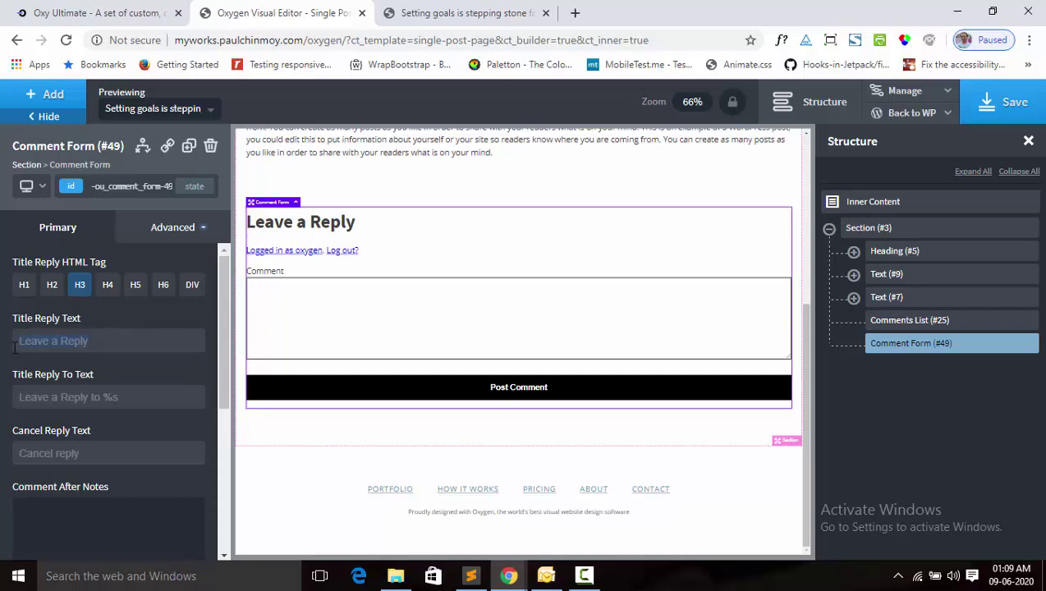
text(Comment)
scroll(64, 369, down, 5)
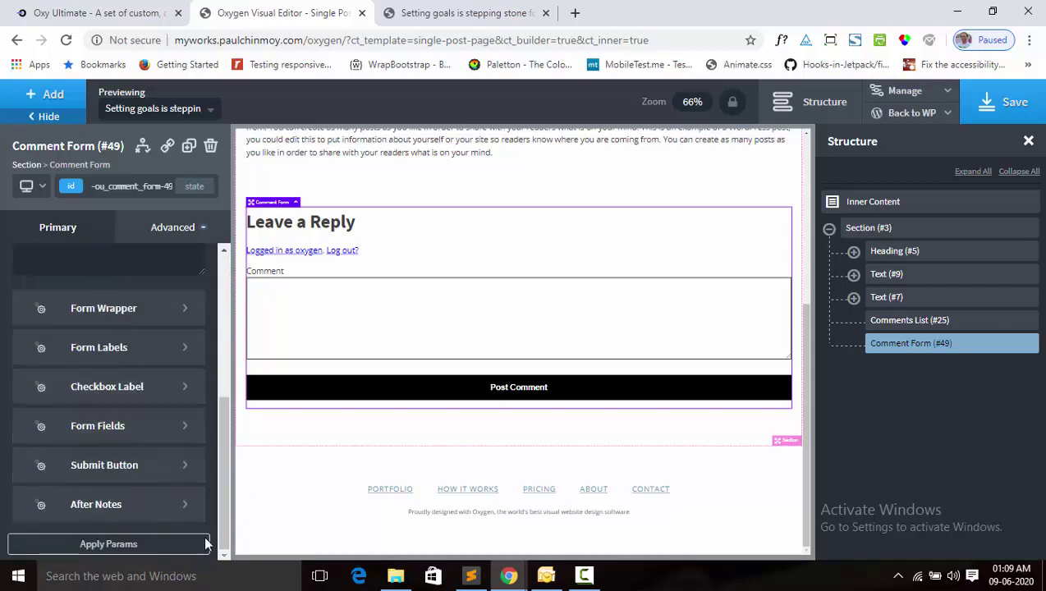
click(147, 545)
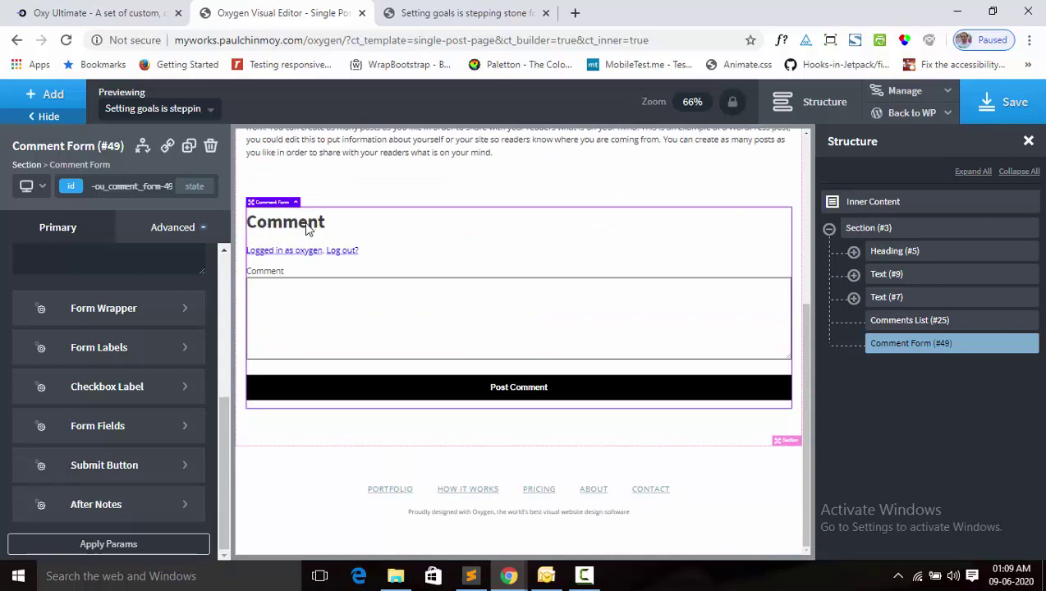
Enter 'Testing notes' as the Comment After Notes text.
drag(220, 417, 229, 283)
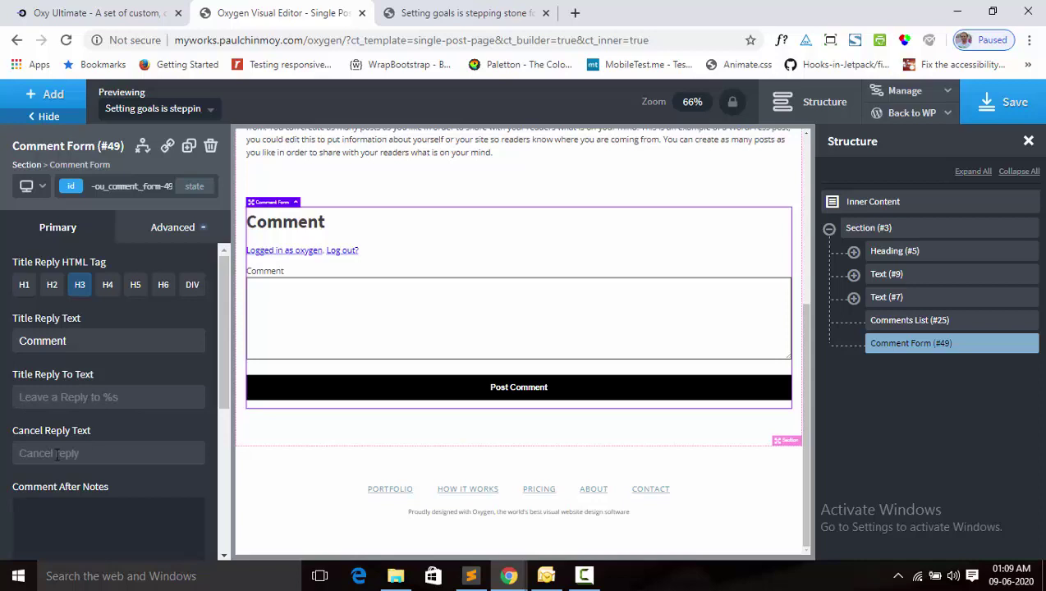
scroll(56, 454, down, 2)
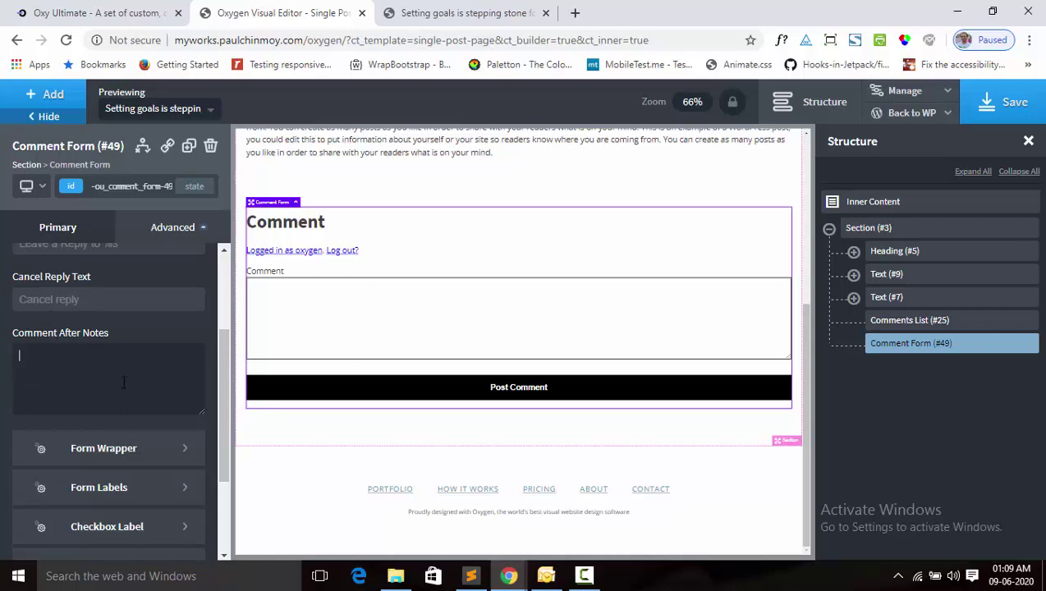
text(Testing notes)
scroll(152, 444, down, 3)
Apply the after-notes text to the form and close the element tree.
scroll(131, 525, down, 1)
click(125, 541)
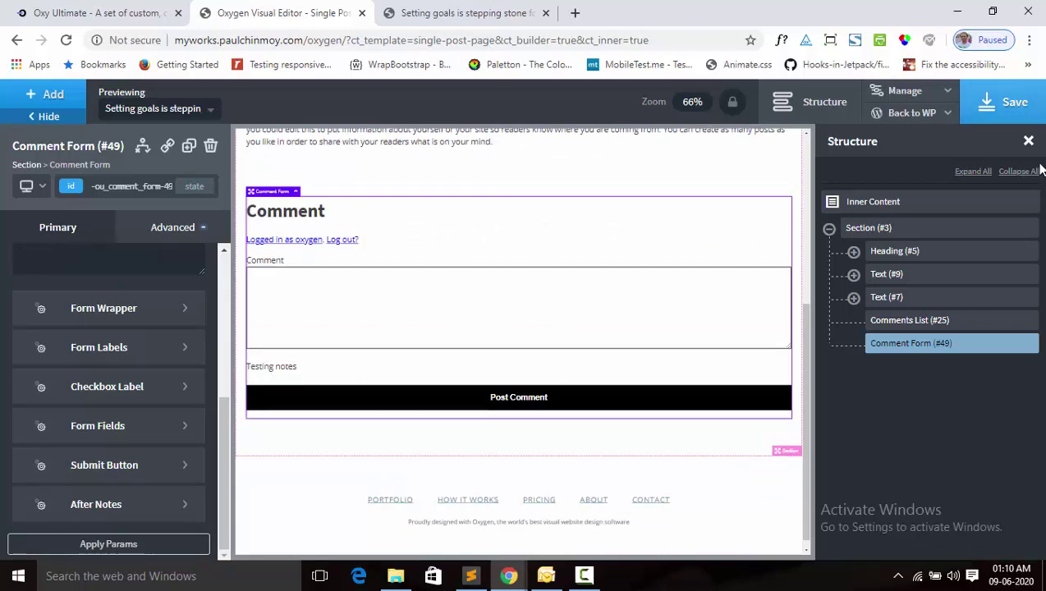
click(1028, 141)
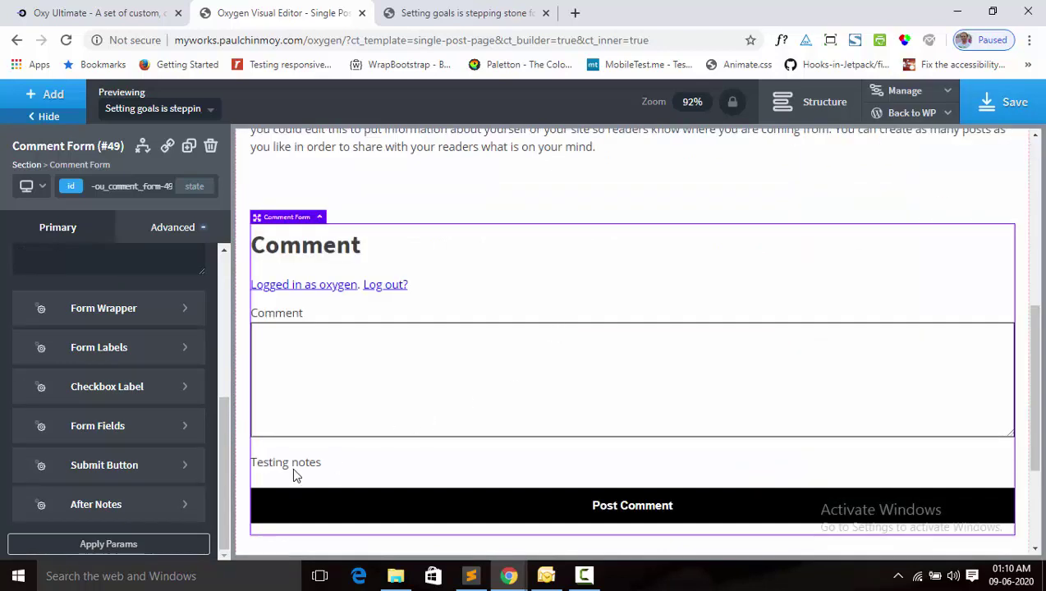
scroll(293, 474, down, 2)
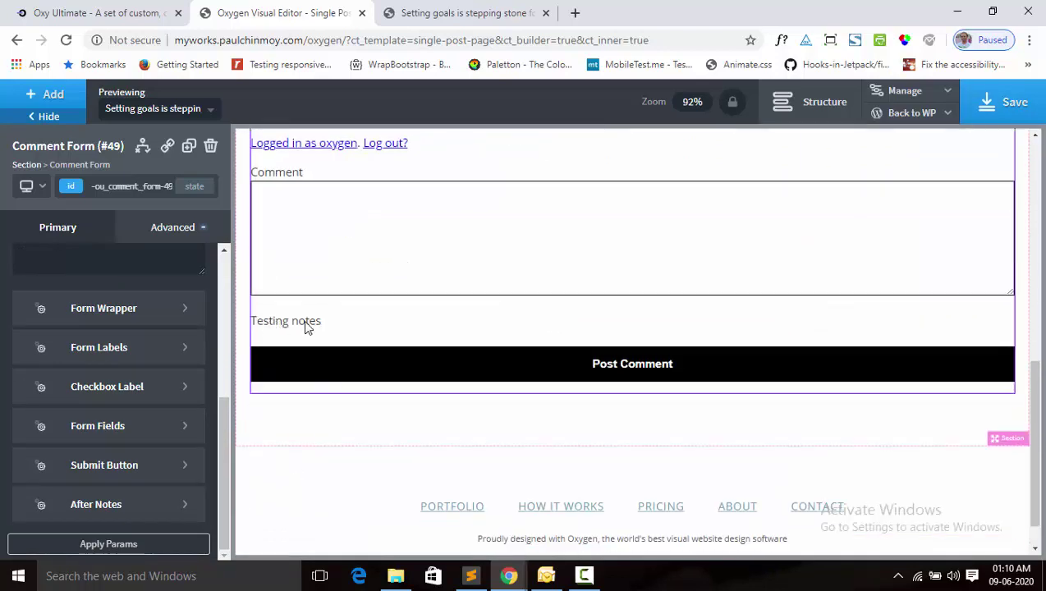
Style the After Notes in Georgia, 18px, red #cc0e0e.
click(89, 509)
click(49, 319)
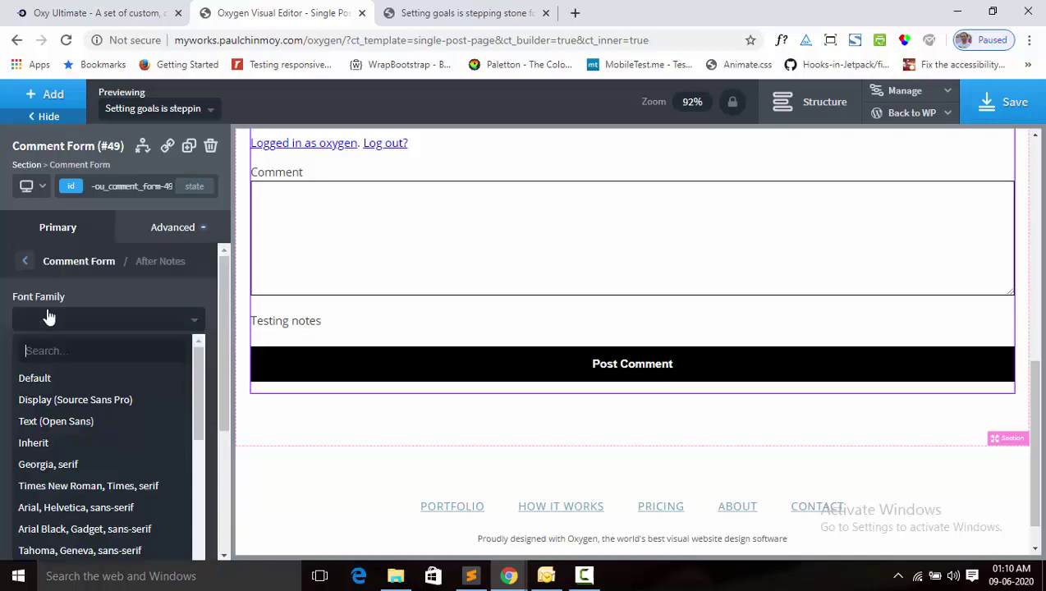
click(58, 465)
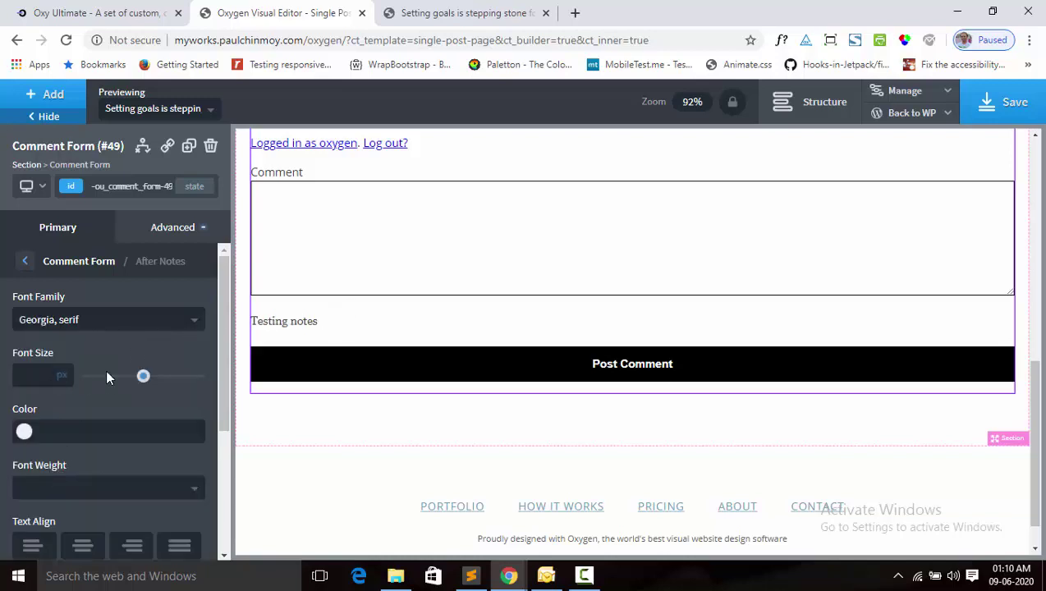
drag(141, 376, 107, 379)
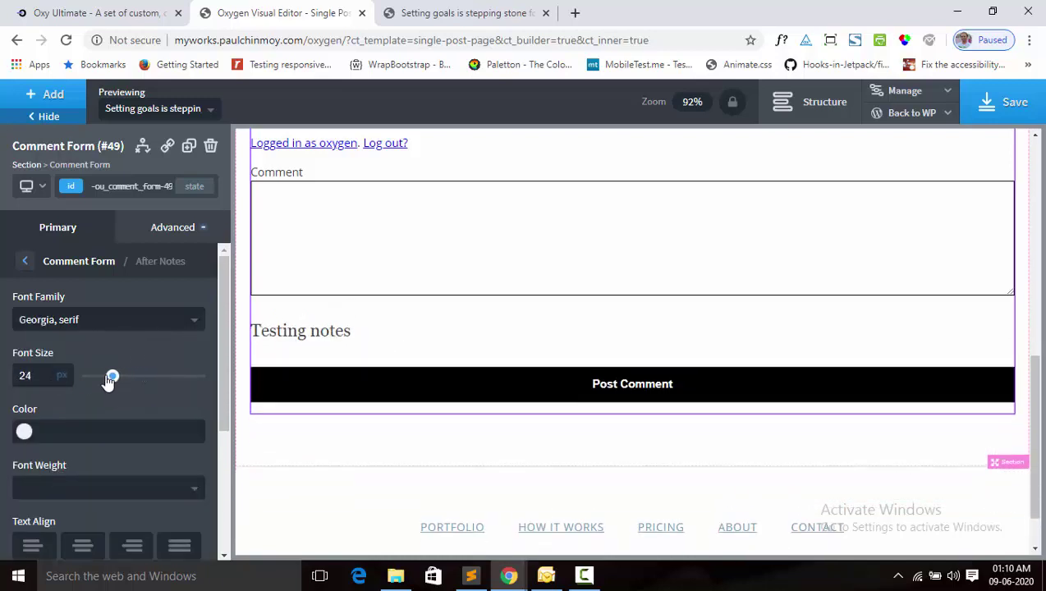
click(45, 435)
click(118, 486)
drag(125, 518, 120, 474)
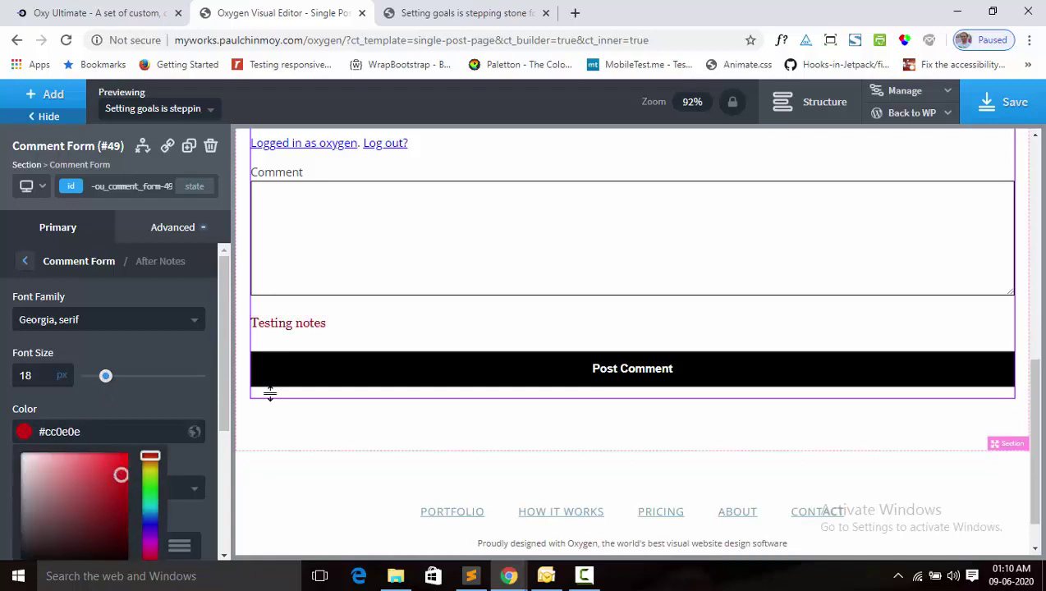
click(147, 351)
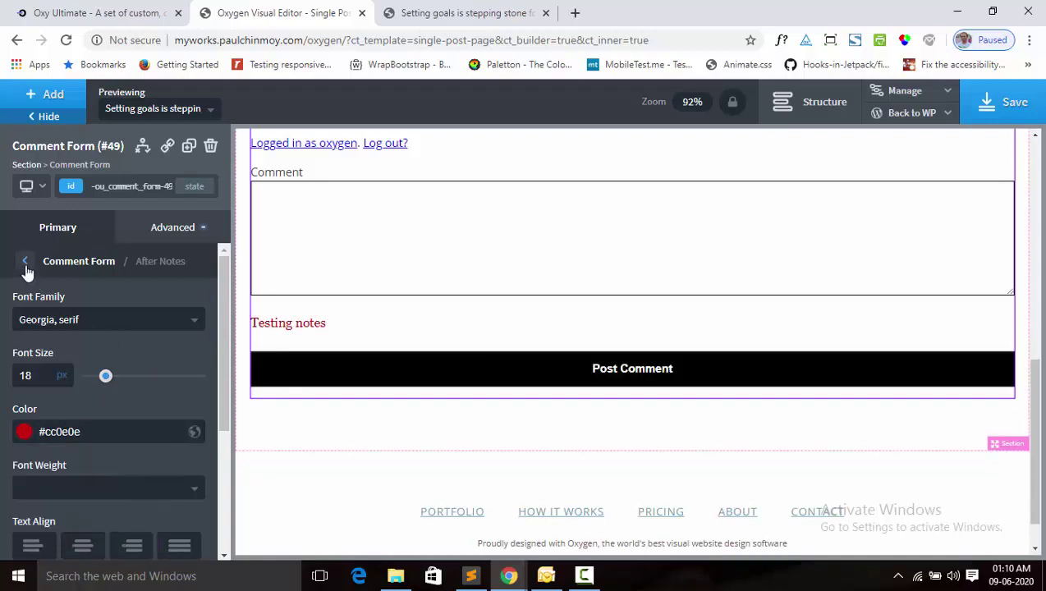
Clear the 'Testing notes' after-note text and apply the params.
click(25, 263)
scroll(139, 382, down, 2)
triple_click(12, 362)
key(BackSpace)
scroll(130, 413, down, 2)
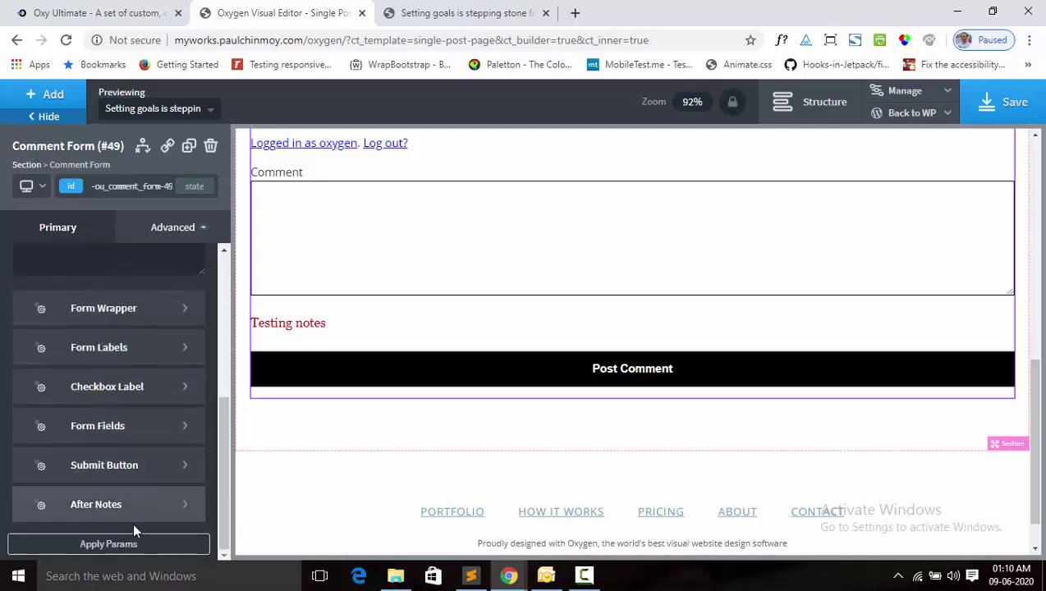
click(153, 542)
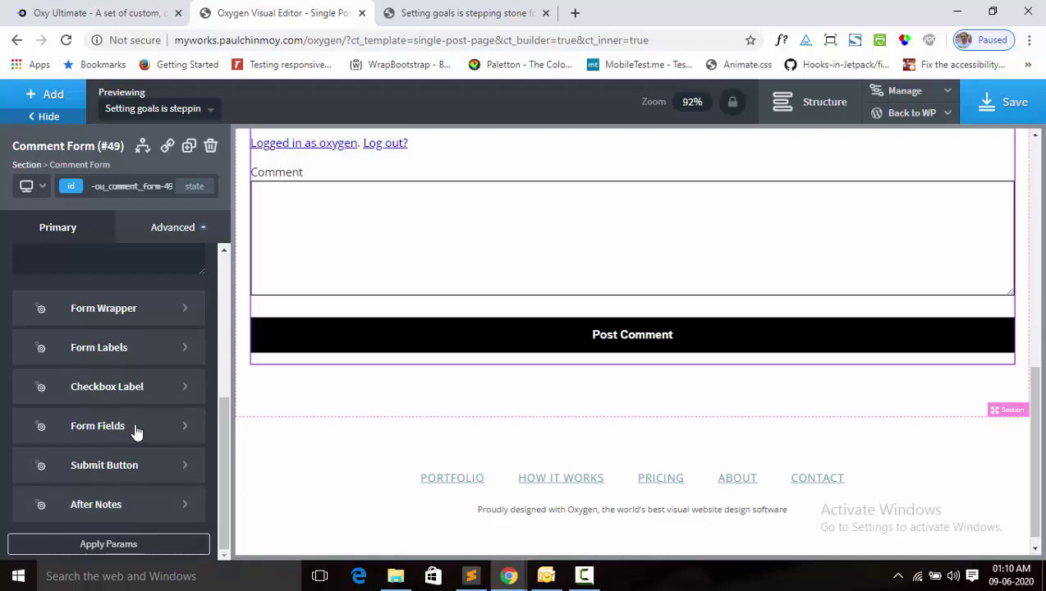
Give the form wrapper a pale grey background colour.
scroll(136, 428, up, 2)
scroll(123, 394, down, 2)
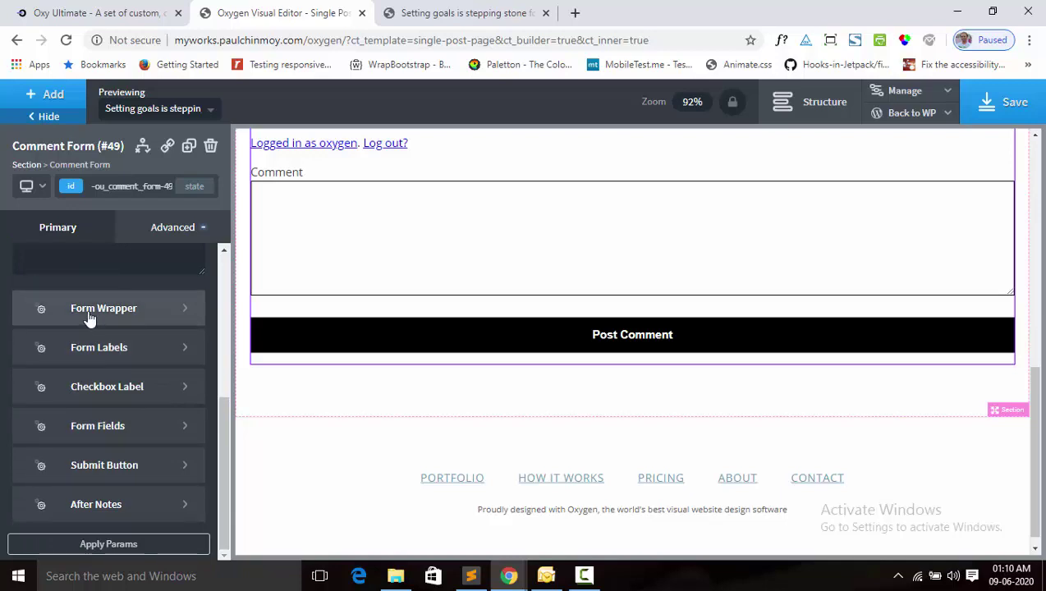
click(90, 318)
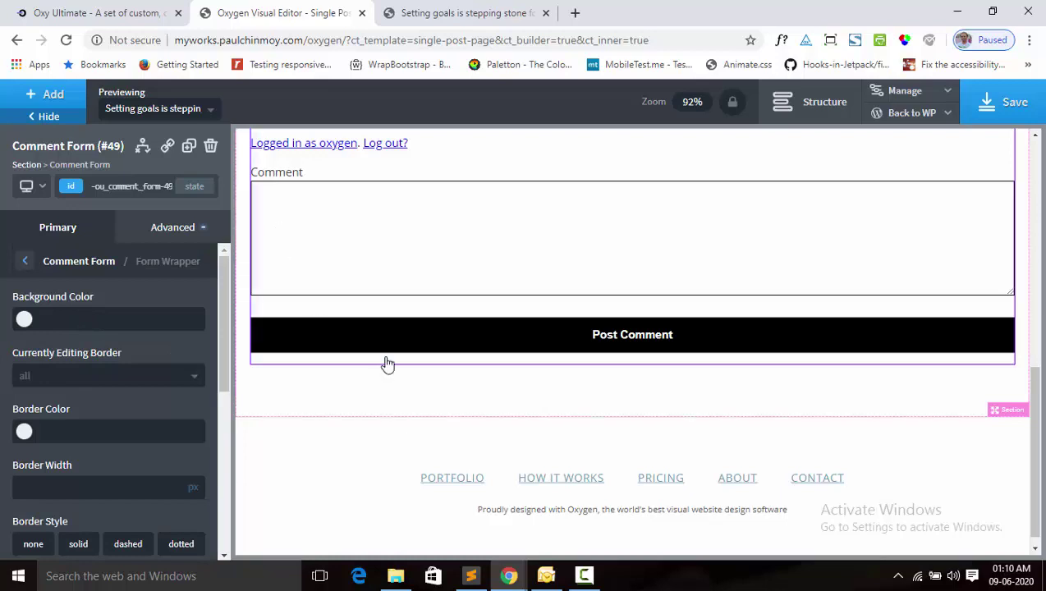
scroll(387, 363, up, 2)
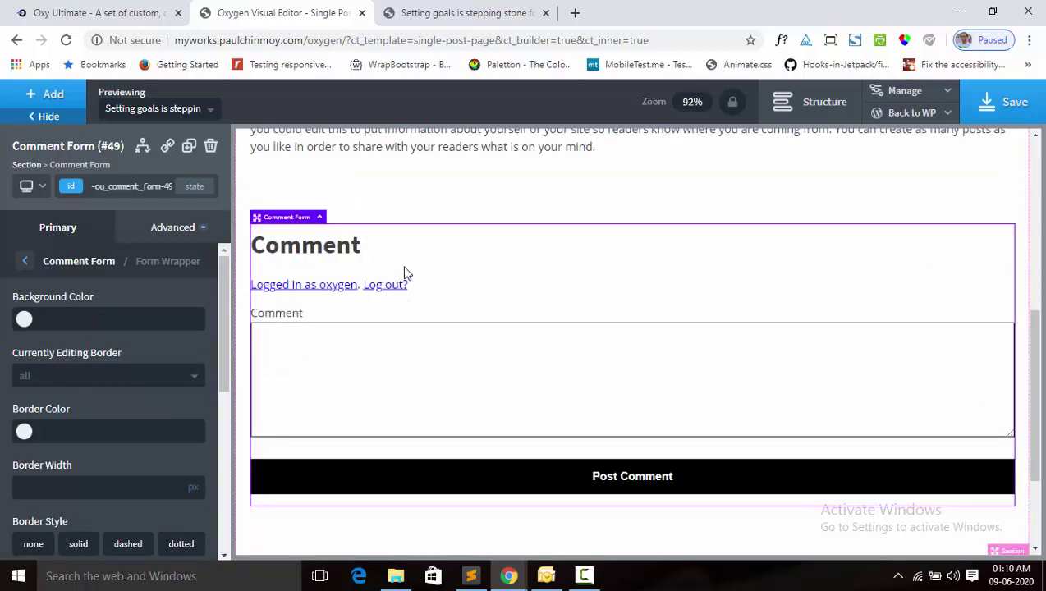
click(25, 320)
drag(32, 351, 9, 346)
click(91, 319)
Set 40px form padding on all sides, then reduce the top to 30px.
scroll(92, 320, down, 2)
scroll(97, 494, down, 3)
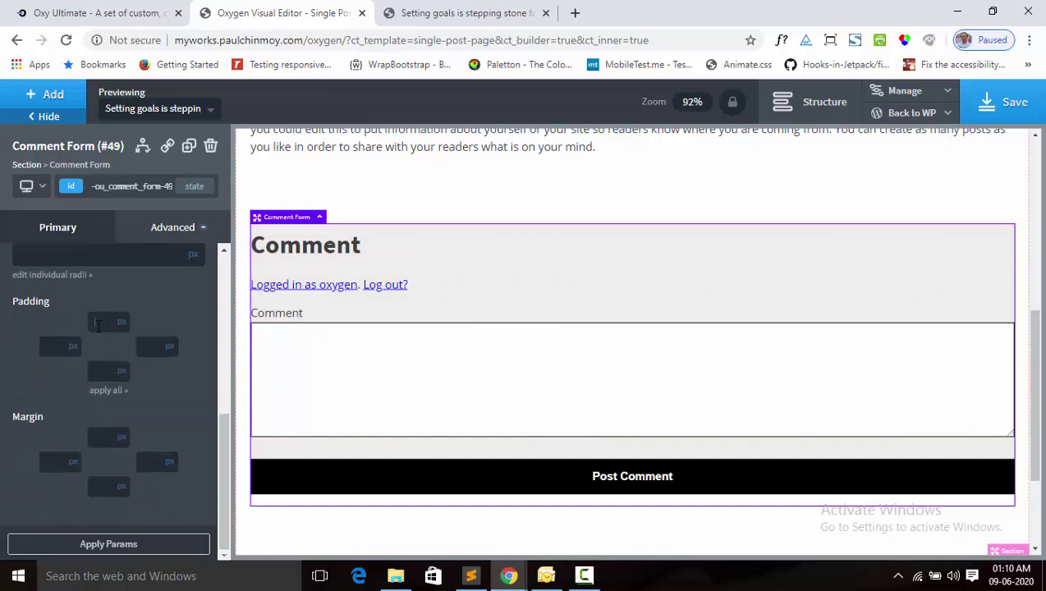
text(40)
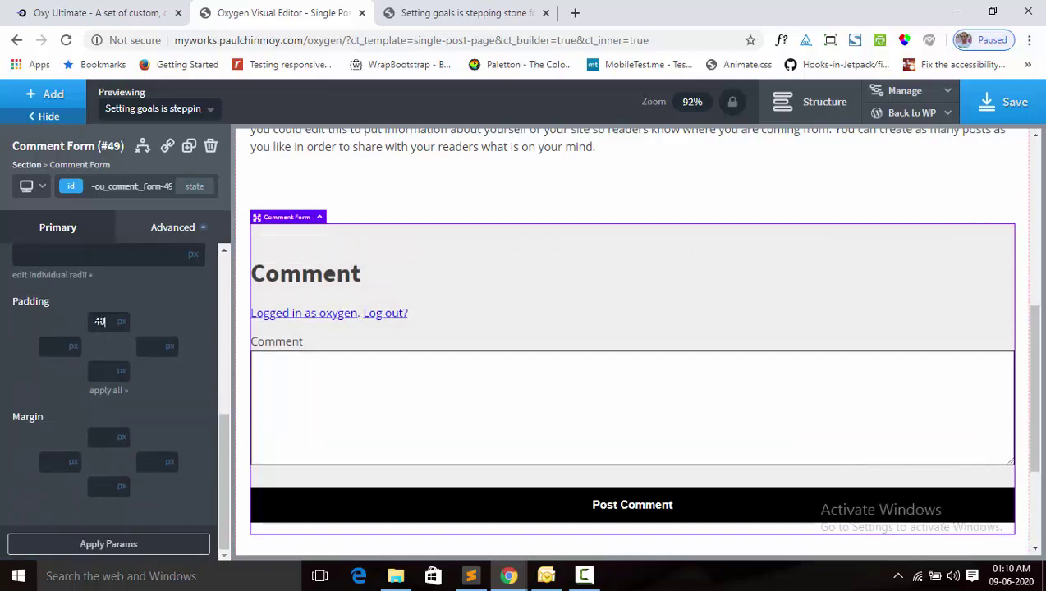
click(109, 391)
scroll(508, 339, down, 2)
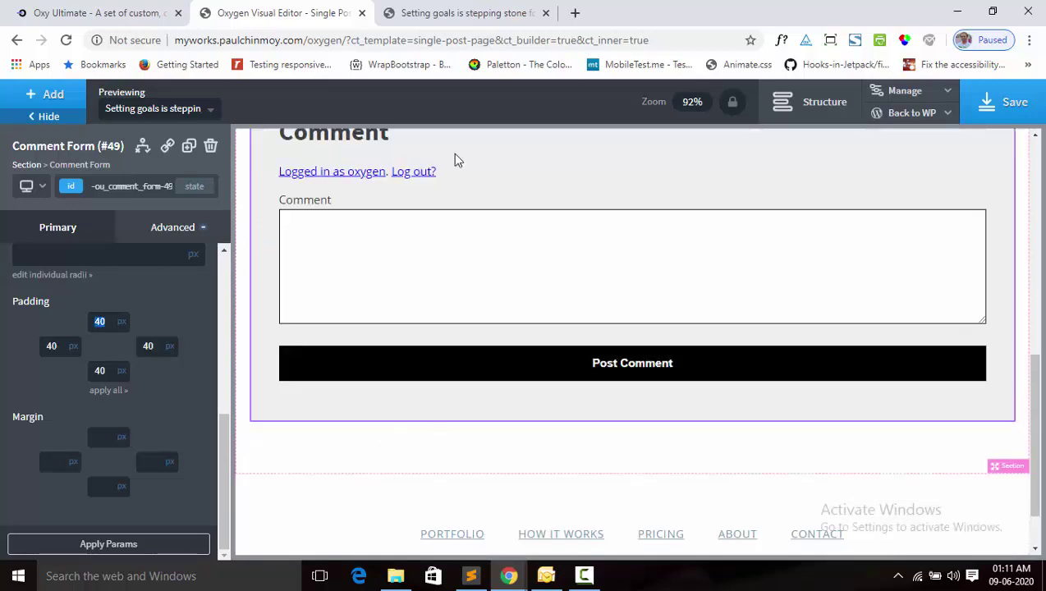
scroll(392, 259, up, 2)
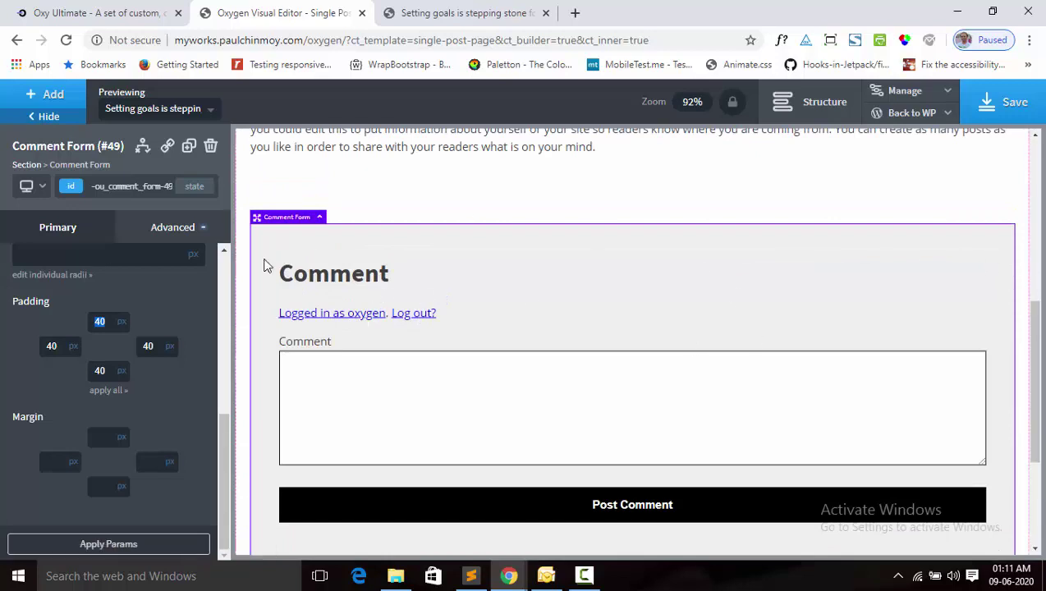
scroll(677, 285, down, 2)
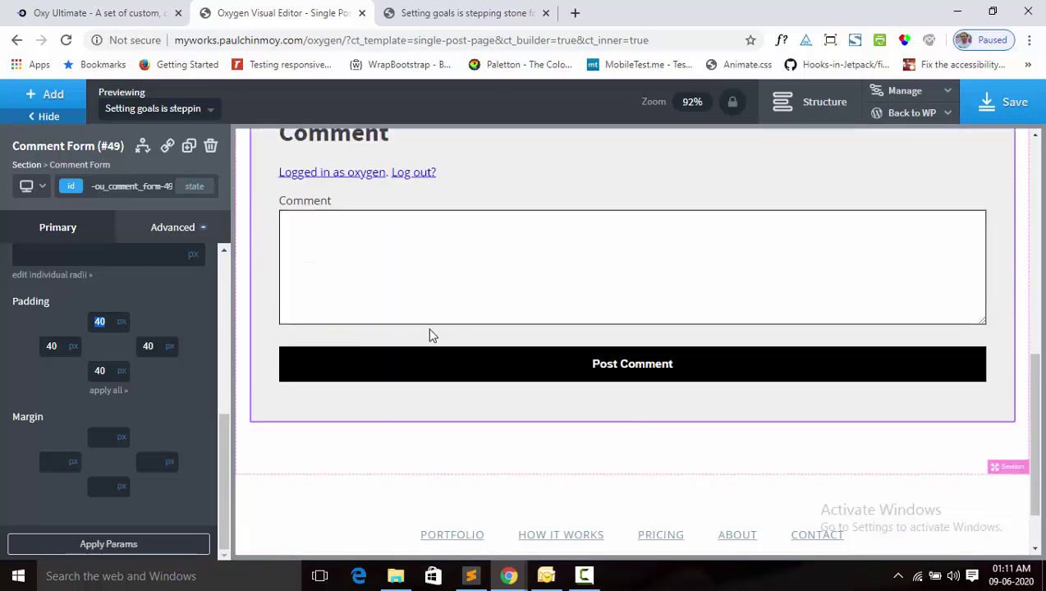
scroll(432, 335, up, 2)
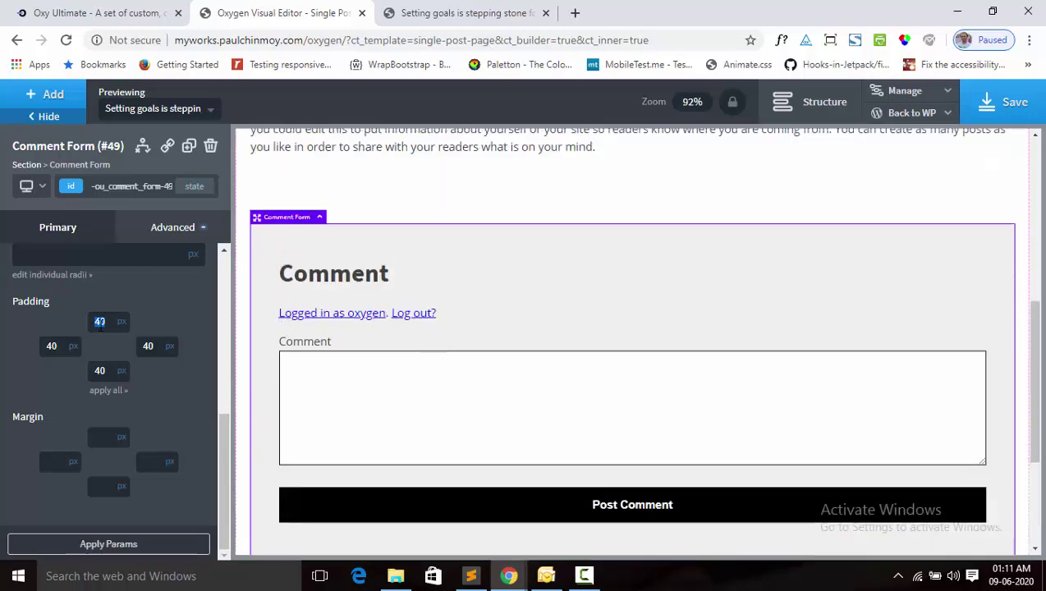
text(30)
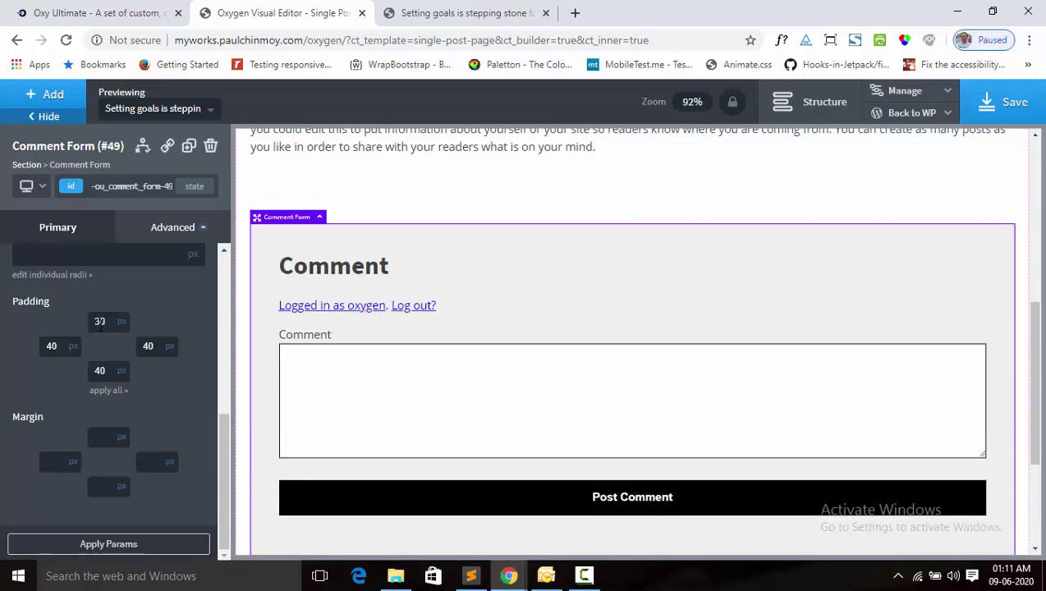
In Form Labels, set Hide Label and Display Label as Placeholder to Yes, then apply.
click(70, 229)
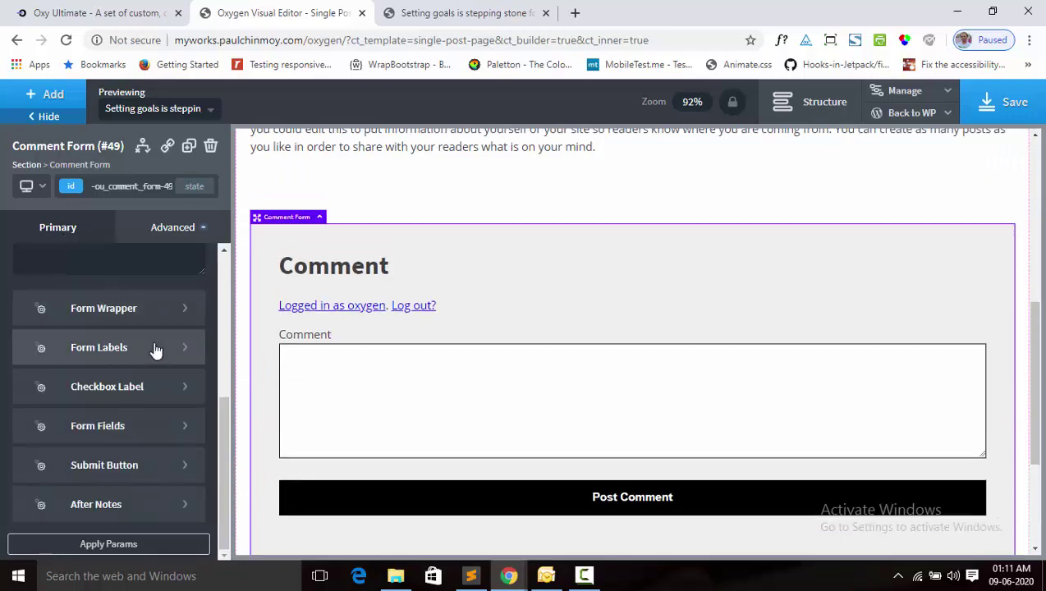
click(106, 353)
scroll(118, 366, up, 1)
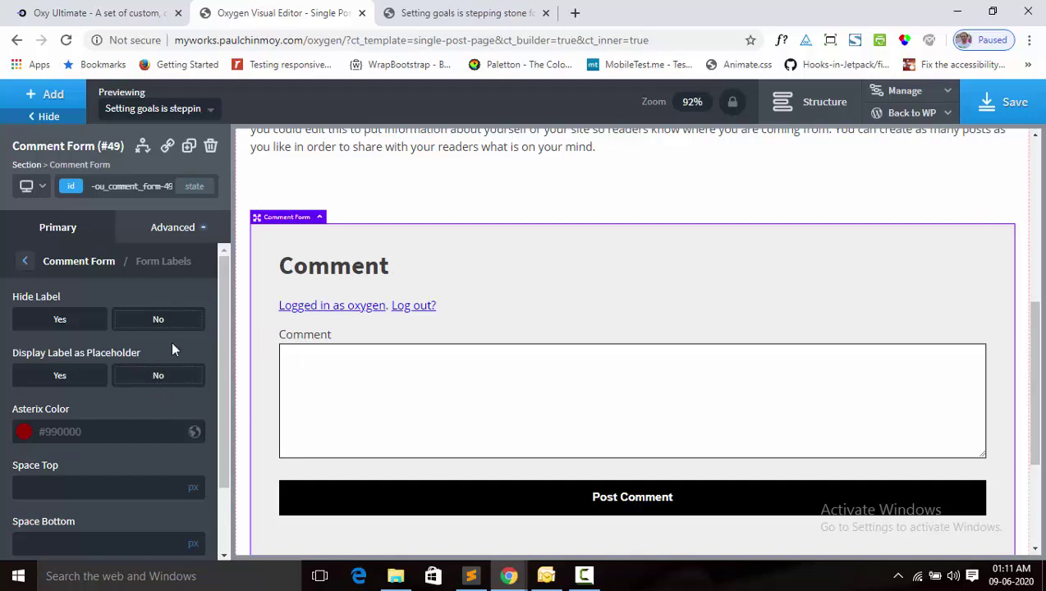
click(54, 325)
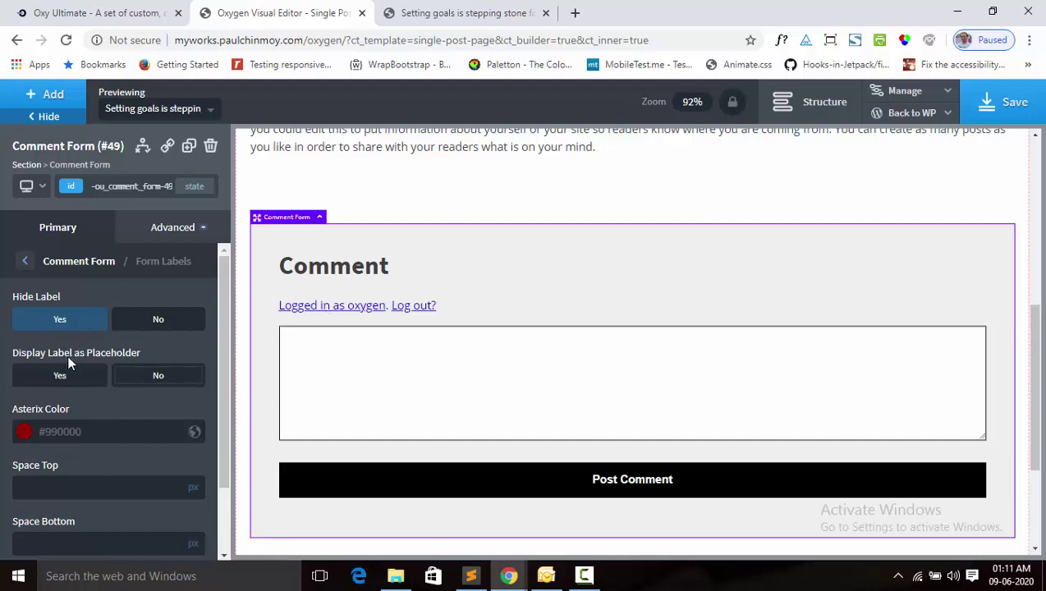
click(53, 387)
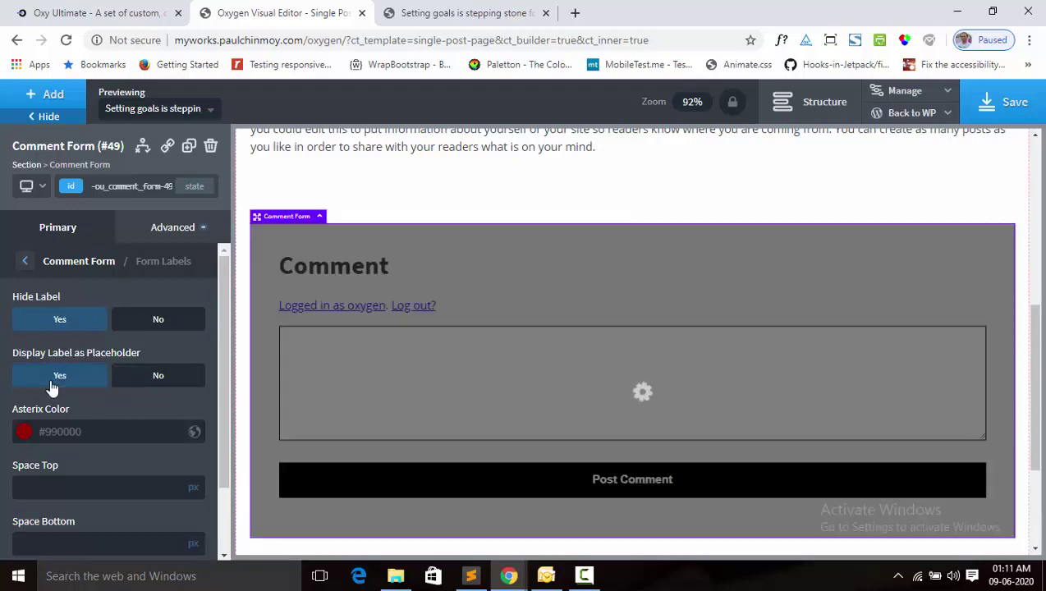
scroll(186, 388, down, 1)
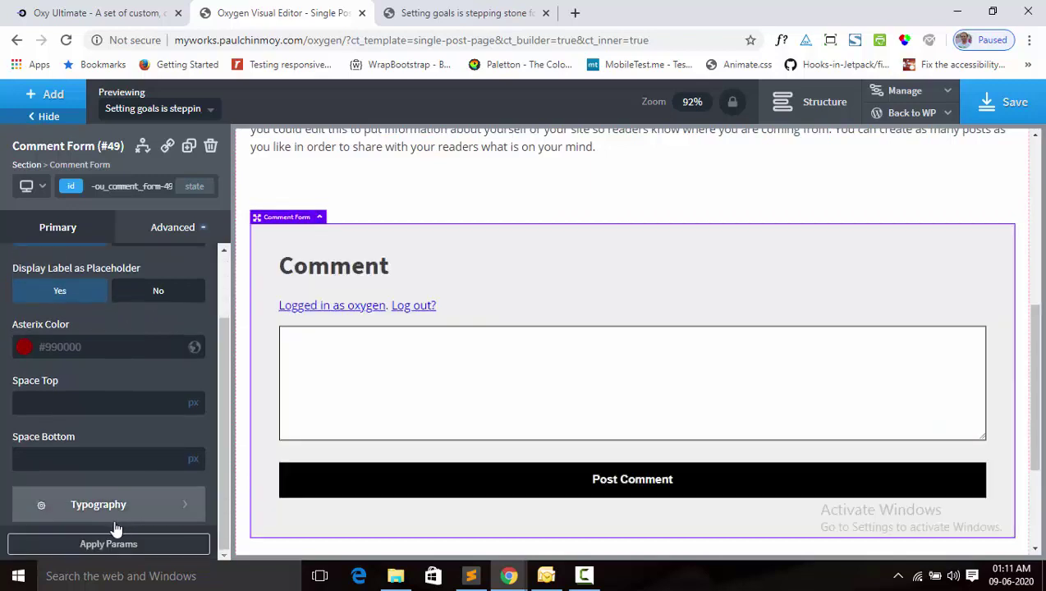
click(105, 553)
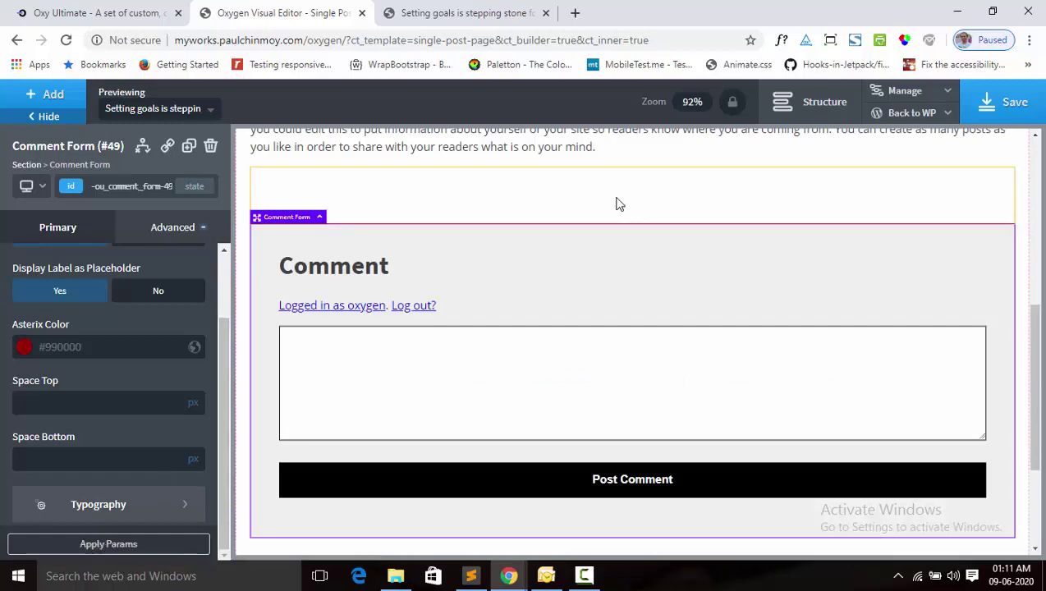
click(511, 17)
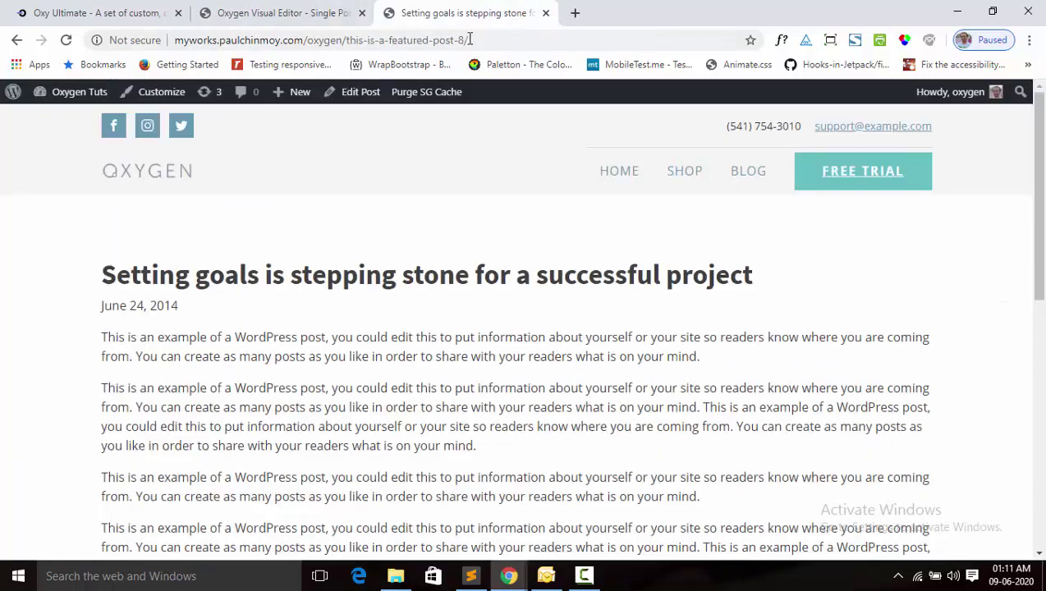
click(422, 94)
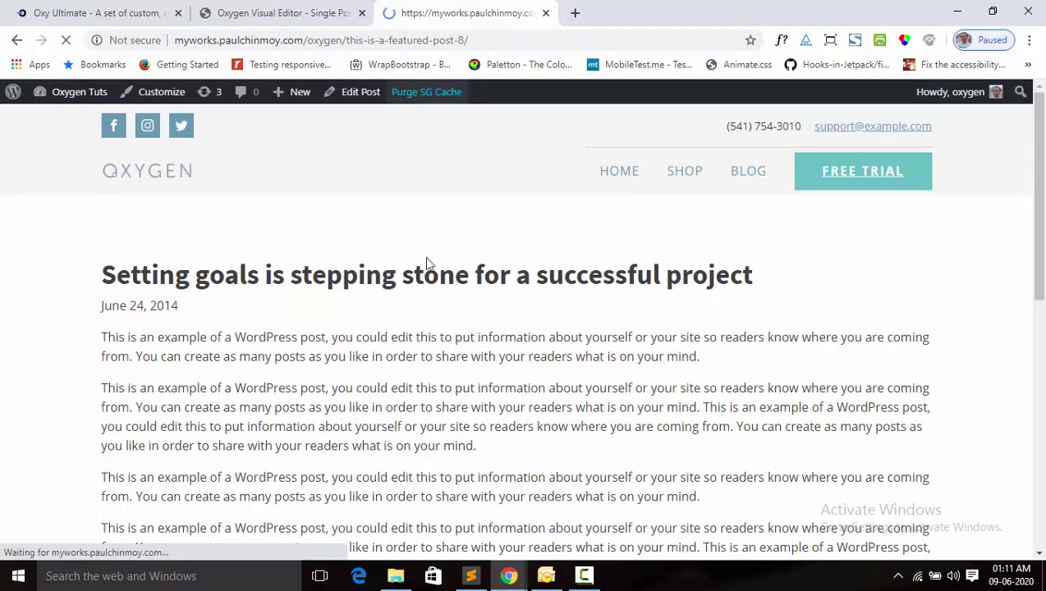
mouse_move(508, 575)
click(577, 510)
click(72, 42)
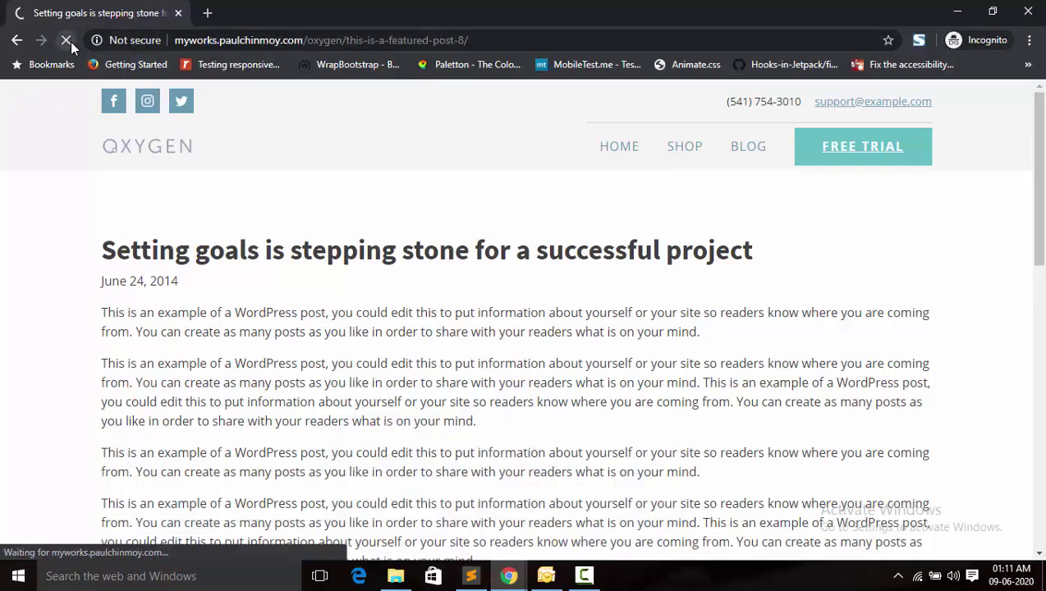
drag(1039, 176, 1039, 364)
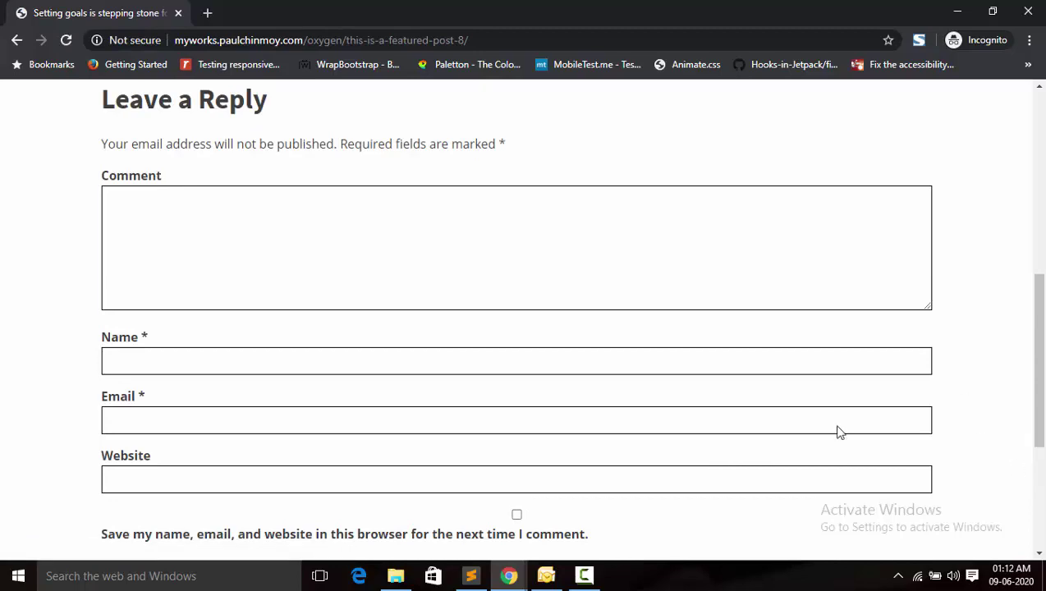
click(520, 572)
click(425, 509)
click(283, 13)
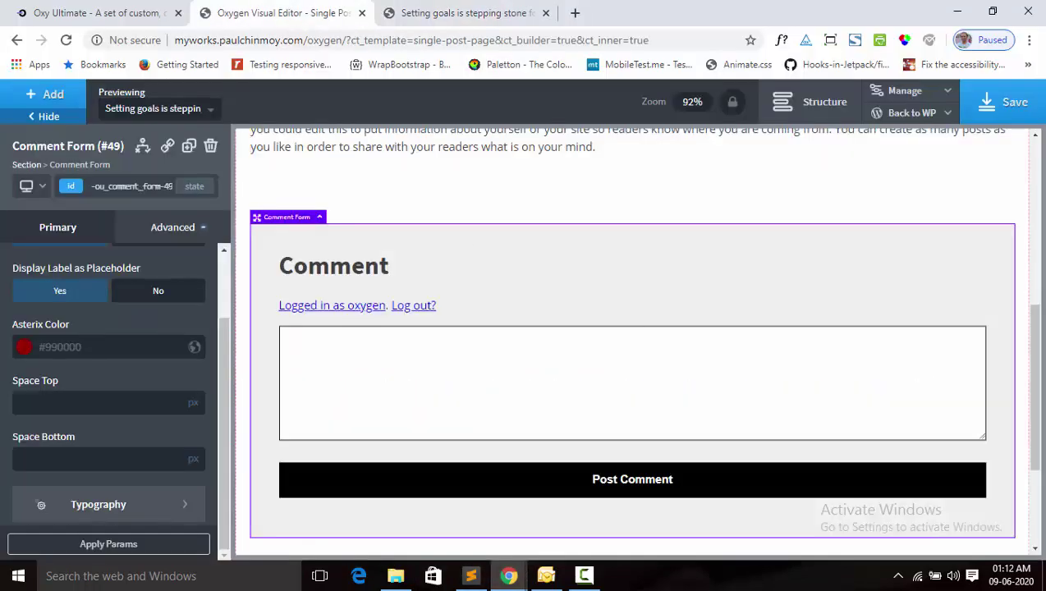
Save the template, purge the SG cache and reload the live post.
click(996, 119)
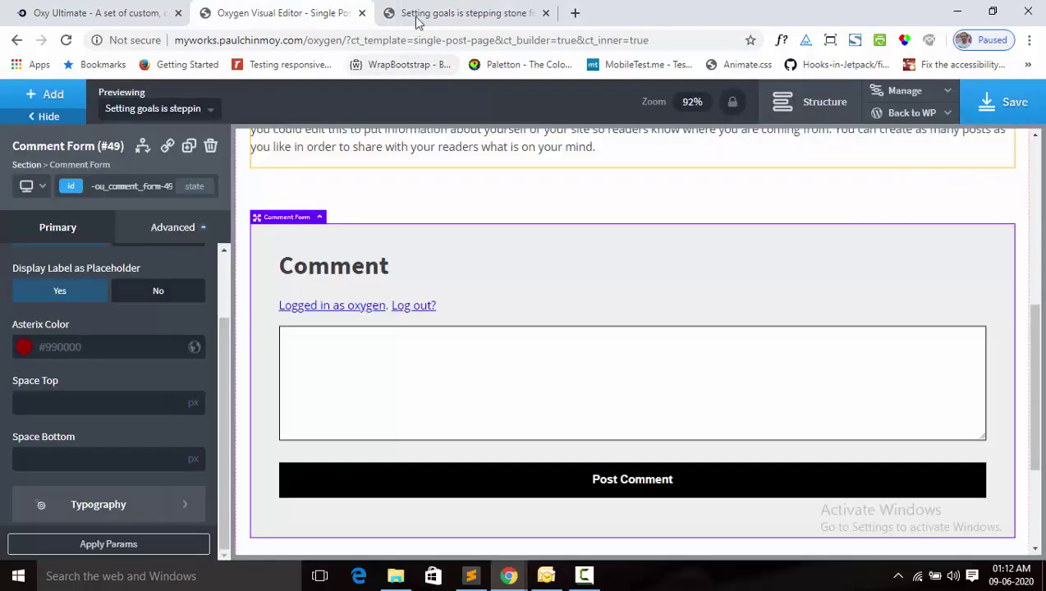
click(417, 13)
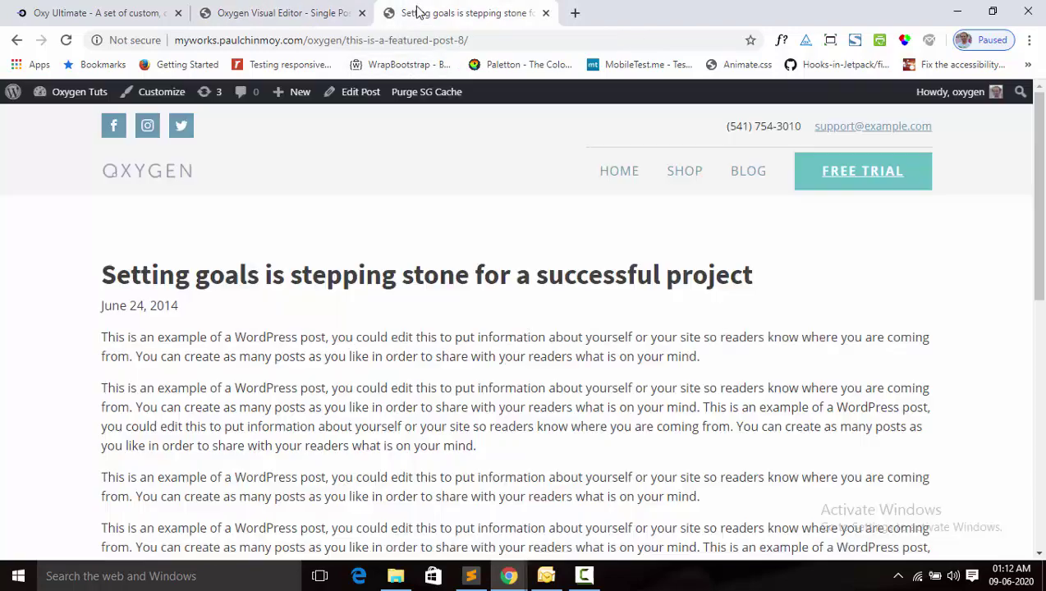
click(411, 92)
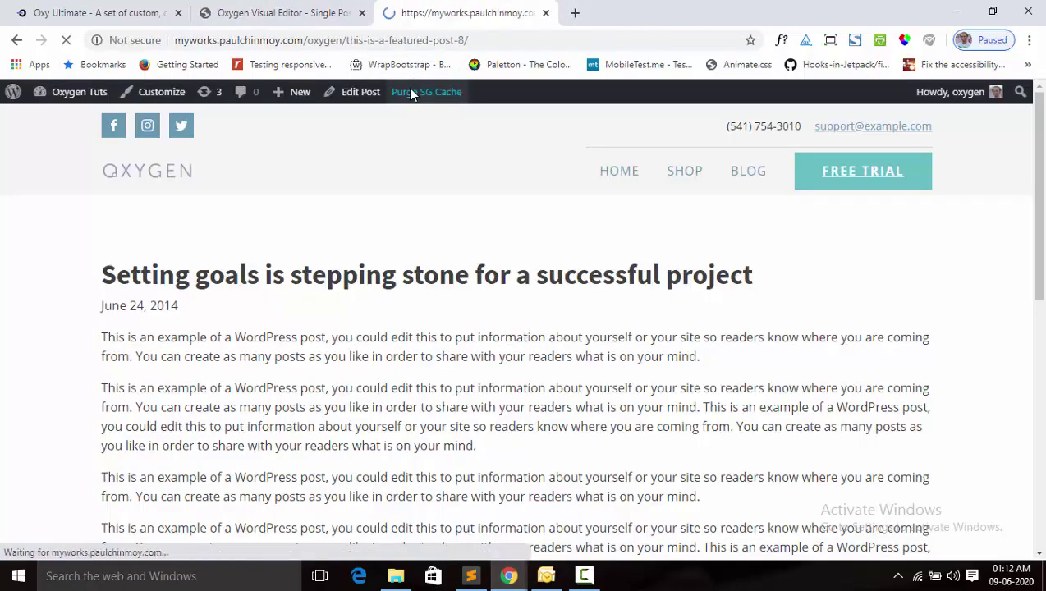
click(411, 93)
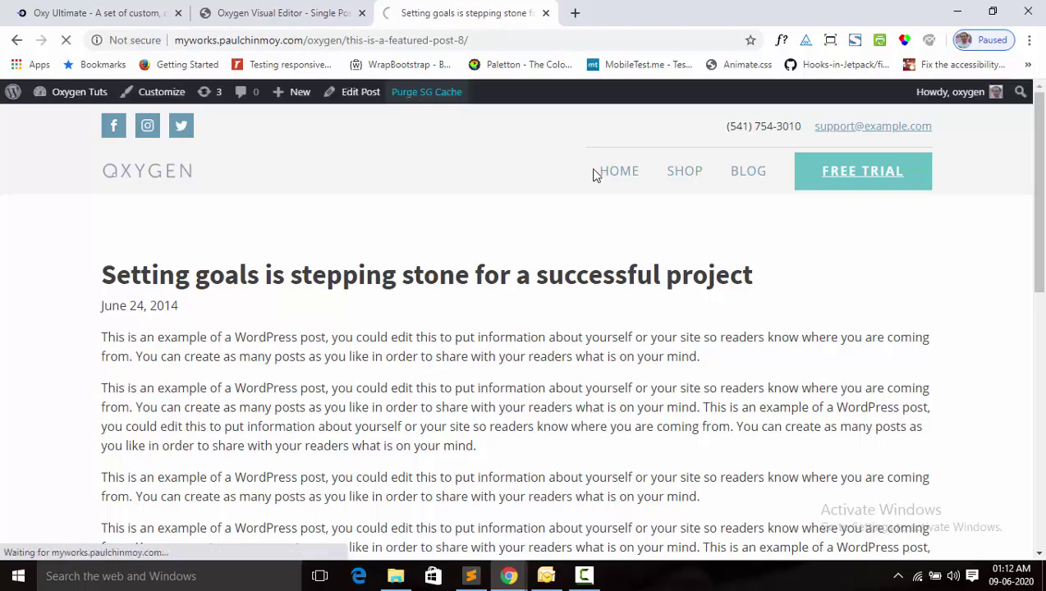
drag(1040, 154, 862, 319)
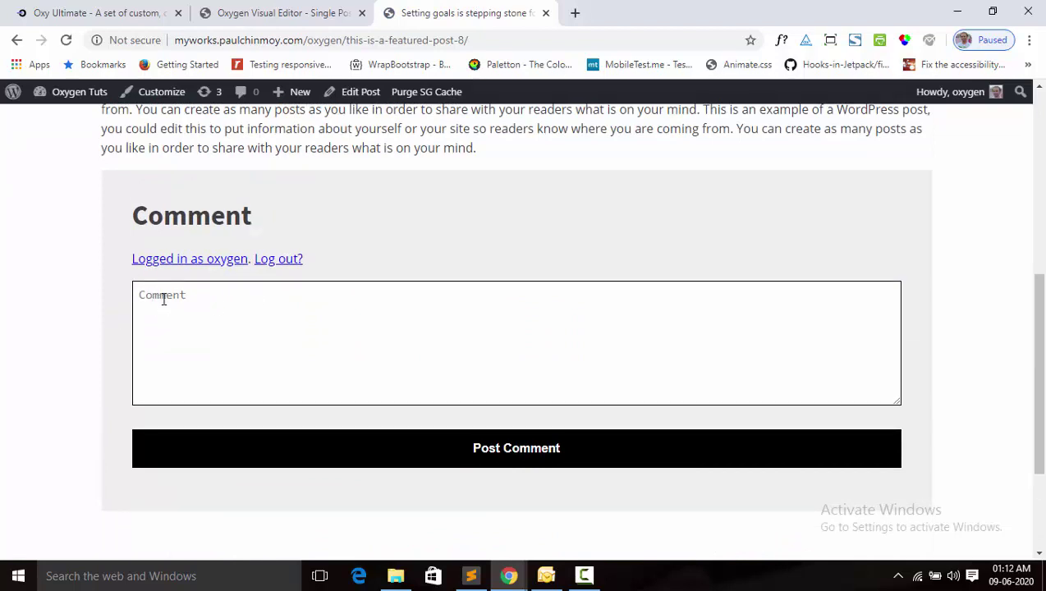
mouse_move(509, 576)
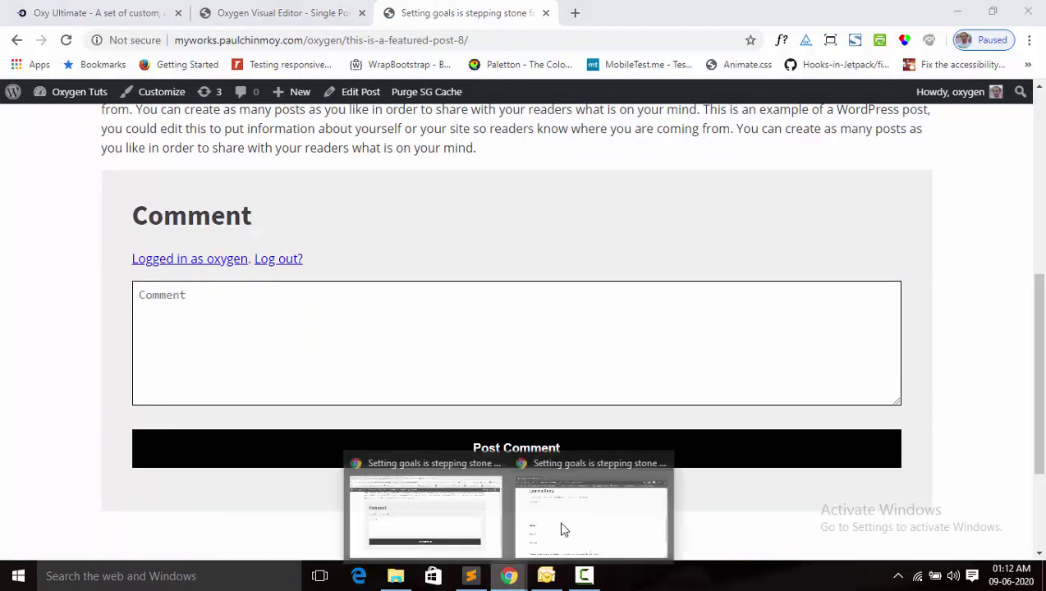
Check the placeholder form in the incognito window, then return to the editor.
click(567, 517)
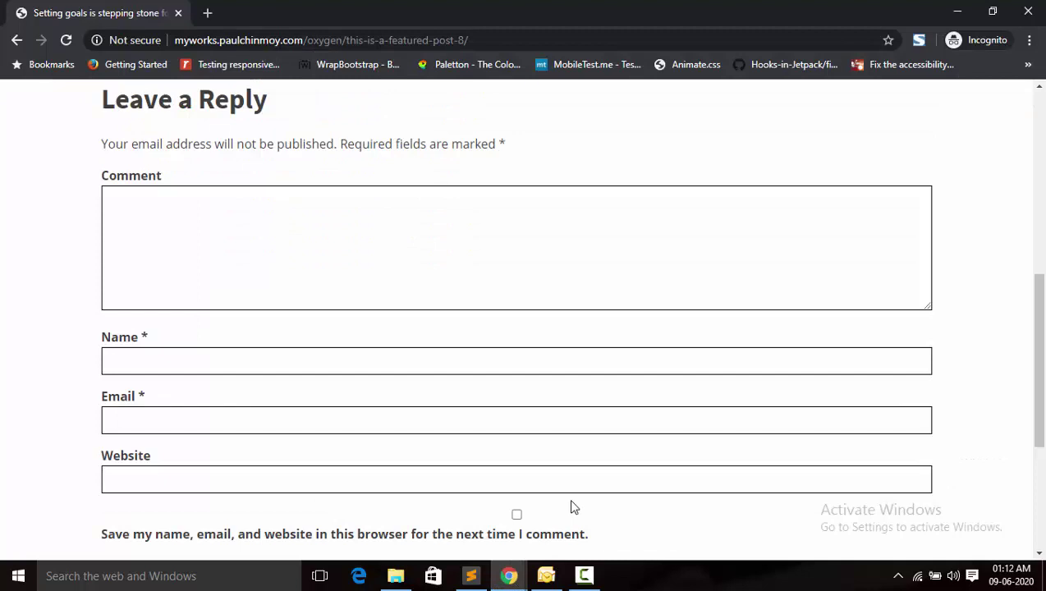
key(F5)
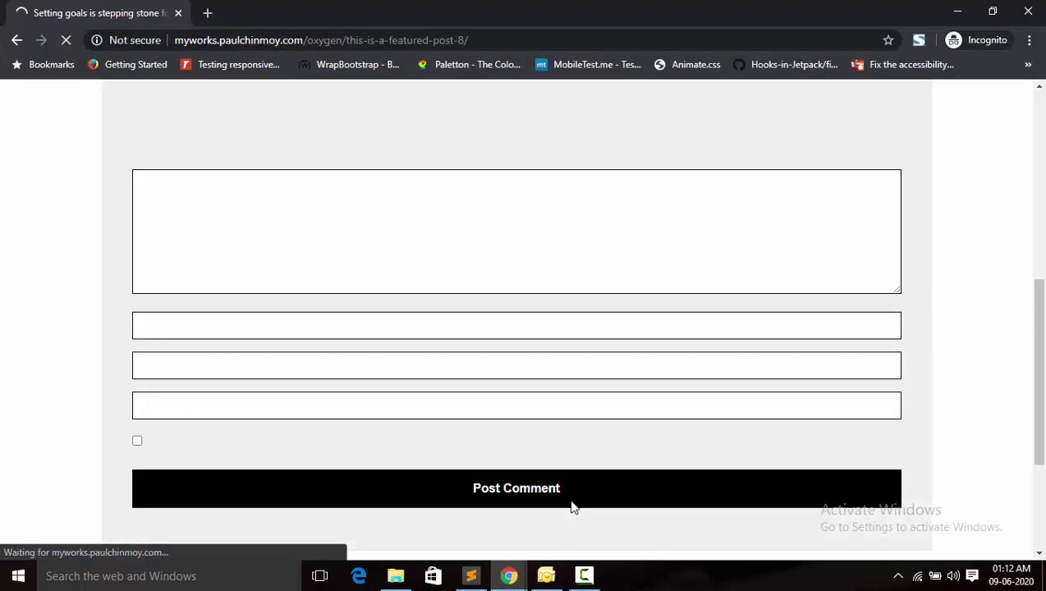
scroll(130, 246, up, 2)
scroll(435, 312, up, 4)
scroll(435, 331, down, 5)
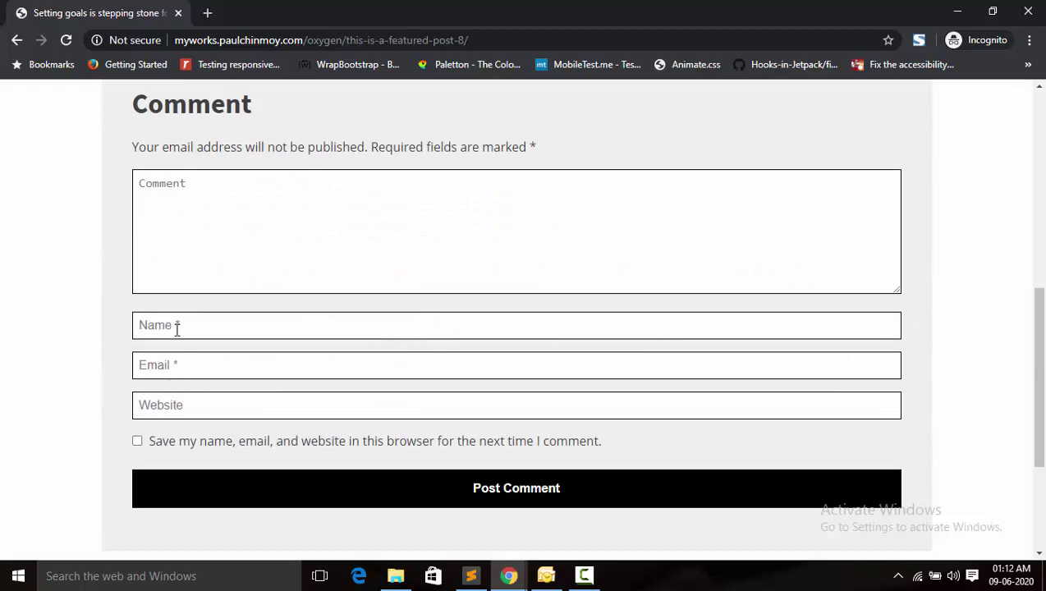
click(437, 528)
click(261, 10)
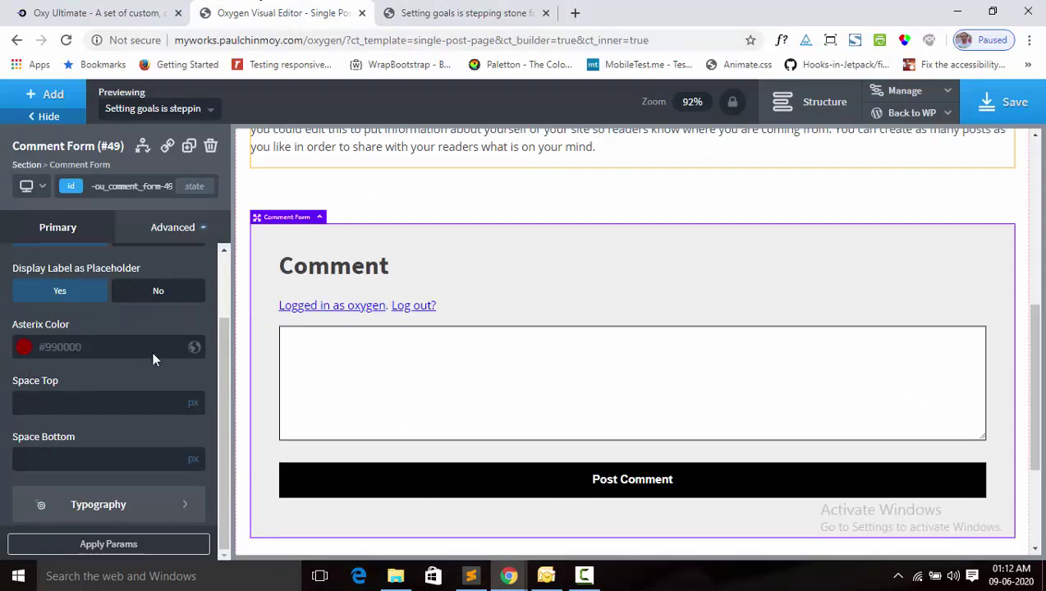
Show the form field labels again and set the label Space Top to 8.
scroll(127, 361, up, 2)
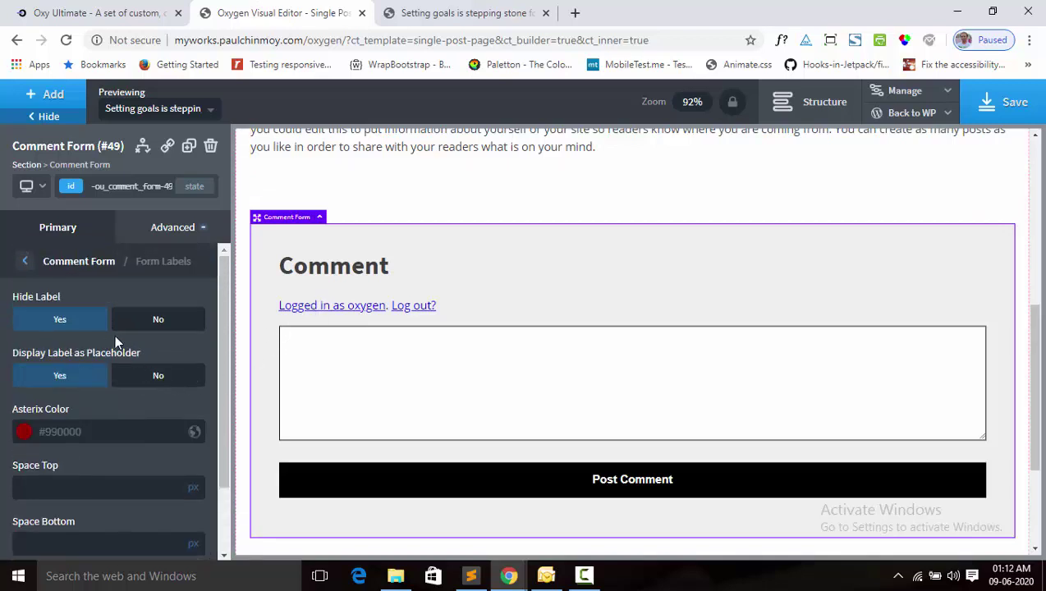
click(161, 327)
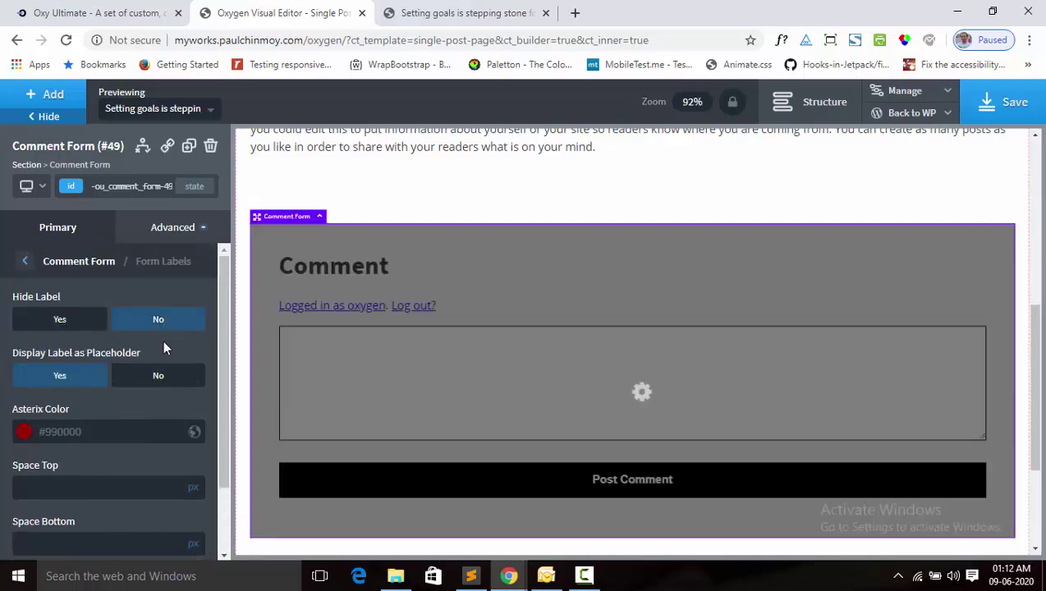
scroll(47, 408, down, 2)
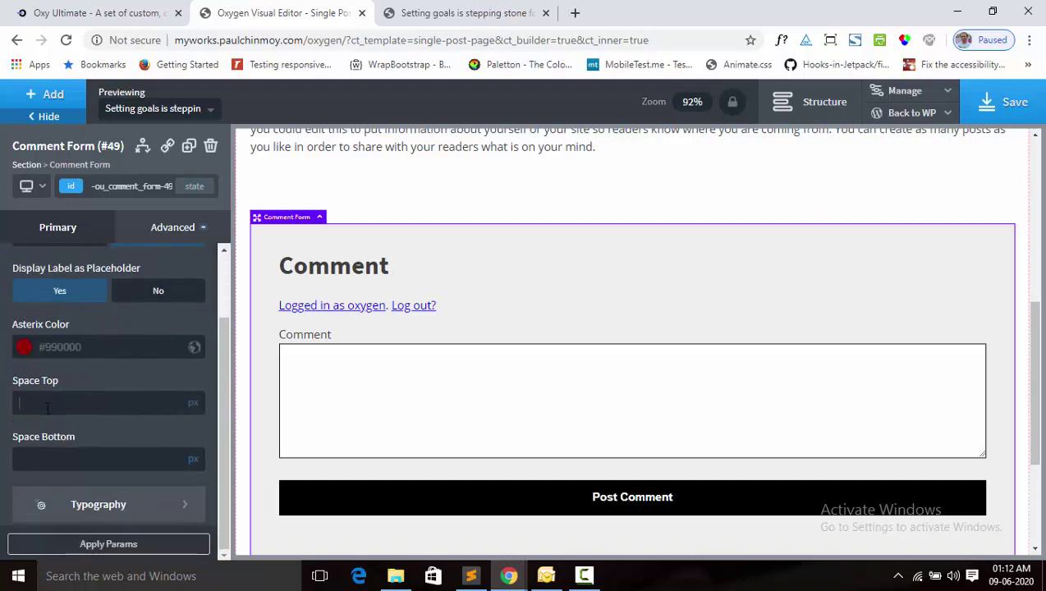
text(20)
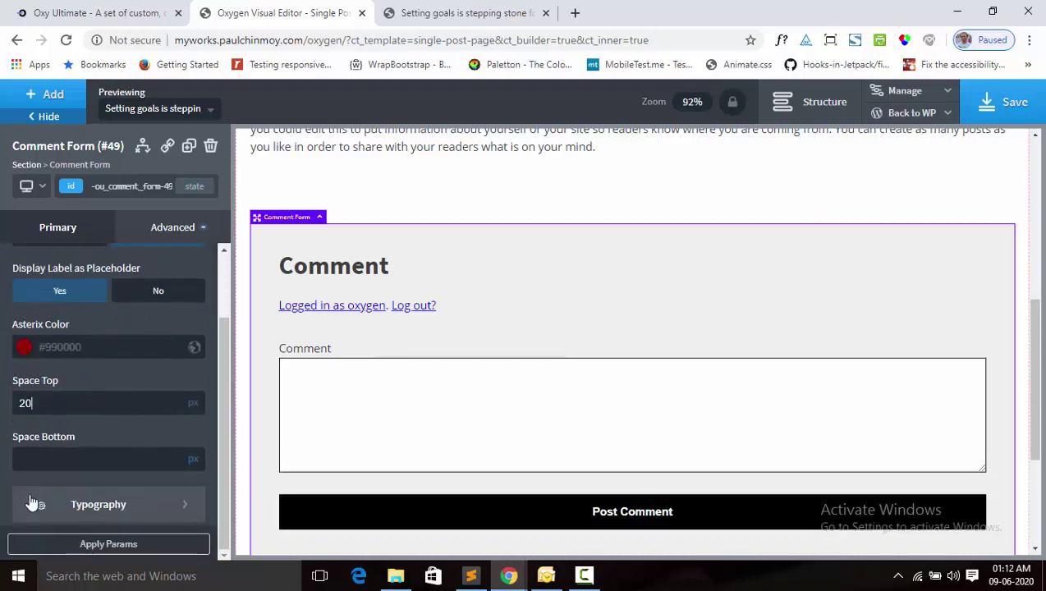
text(20)
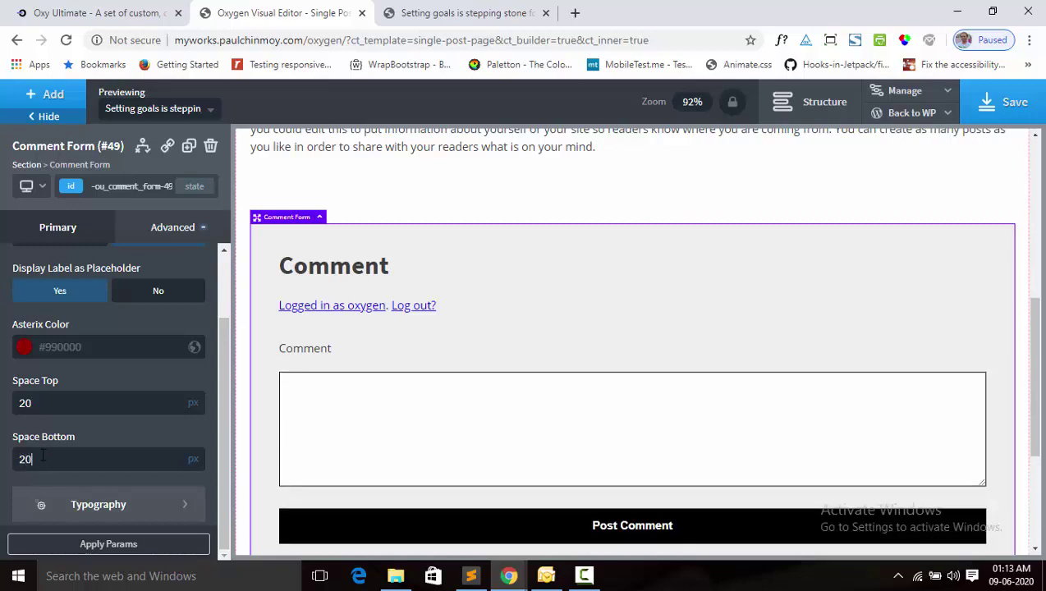
drag(101, 405, 18, 411)
text(8)
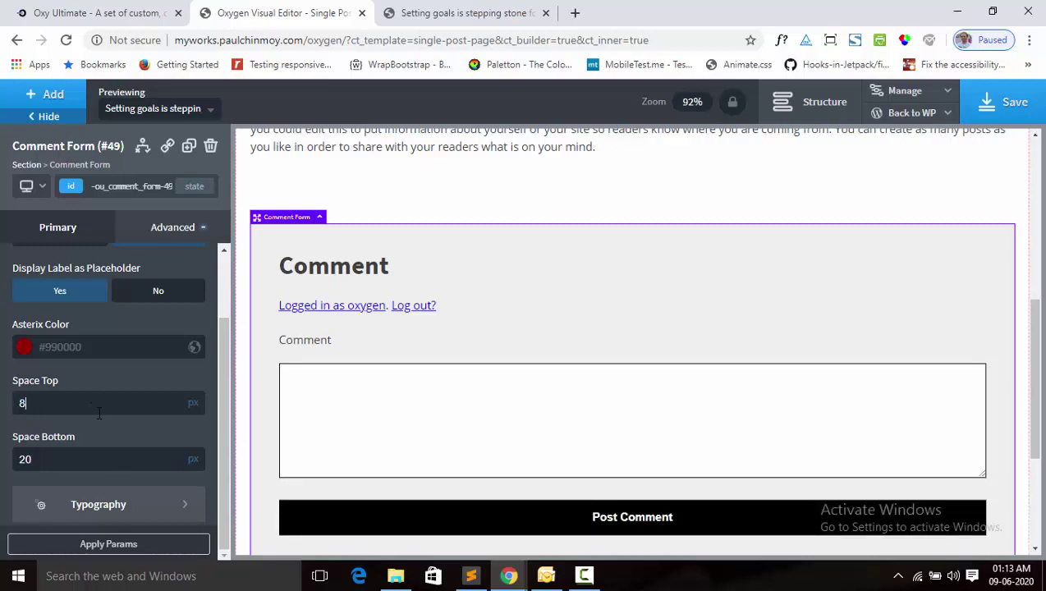
Adjust the label font size, make the label text red, and apply the params.
click(99, 507)
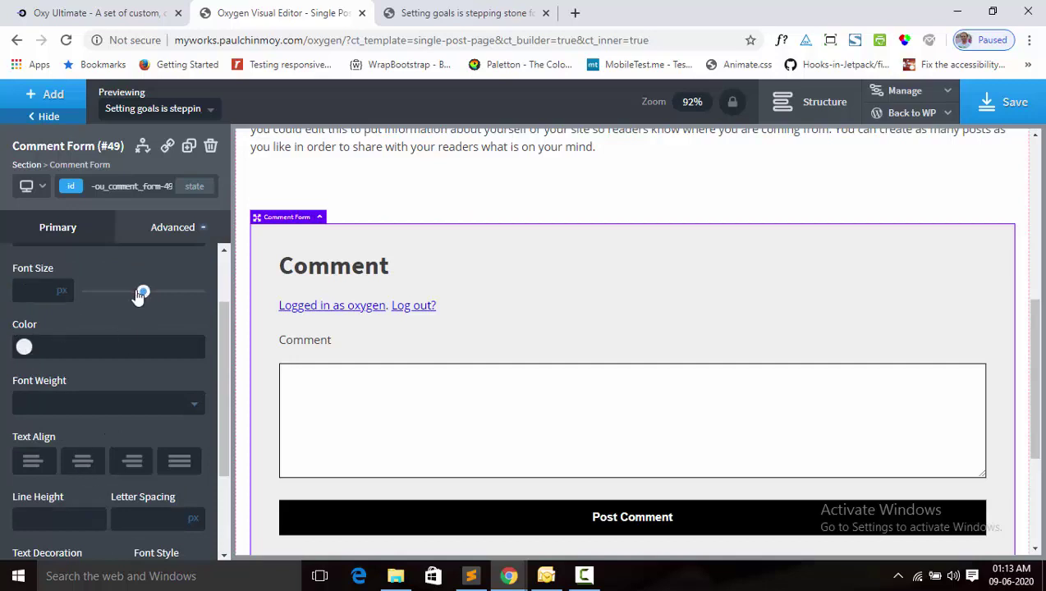
drag(142, 291, 104, 292)
click(23, 346)
mouse_move(46, 392)
mouse_down()
mouse_move(33, 397)
mouse_move(100, 397)
mouse_move(108, 366)
mouse_up()
click(156, 300)
scroll(182, 379, down, 3)
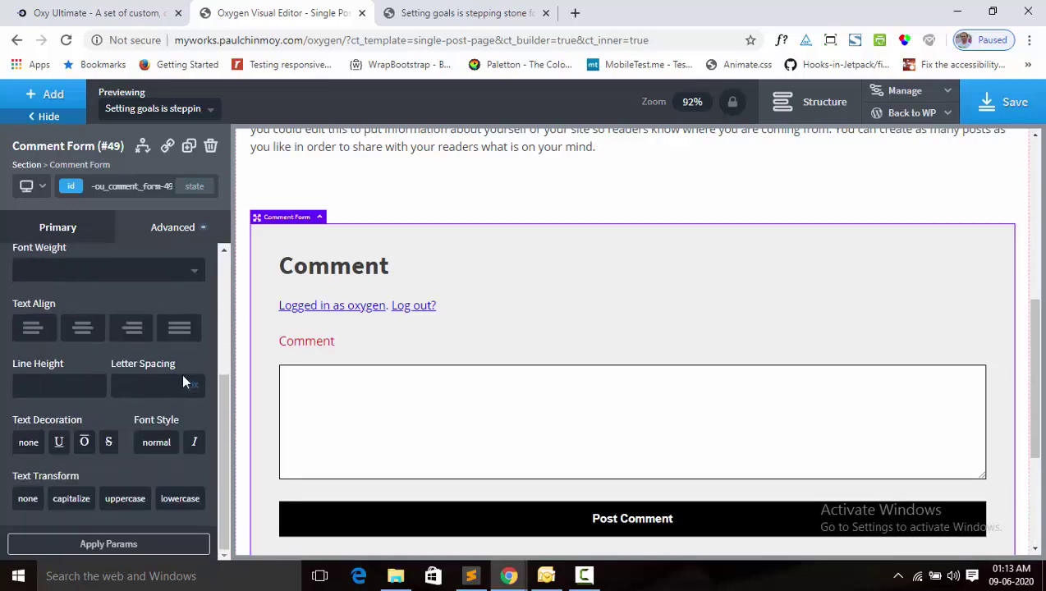
click(123, 548)
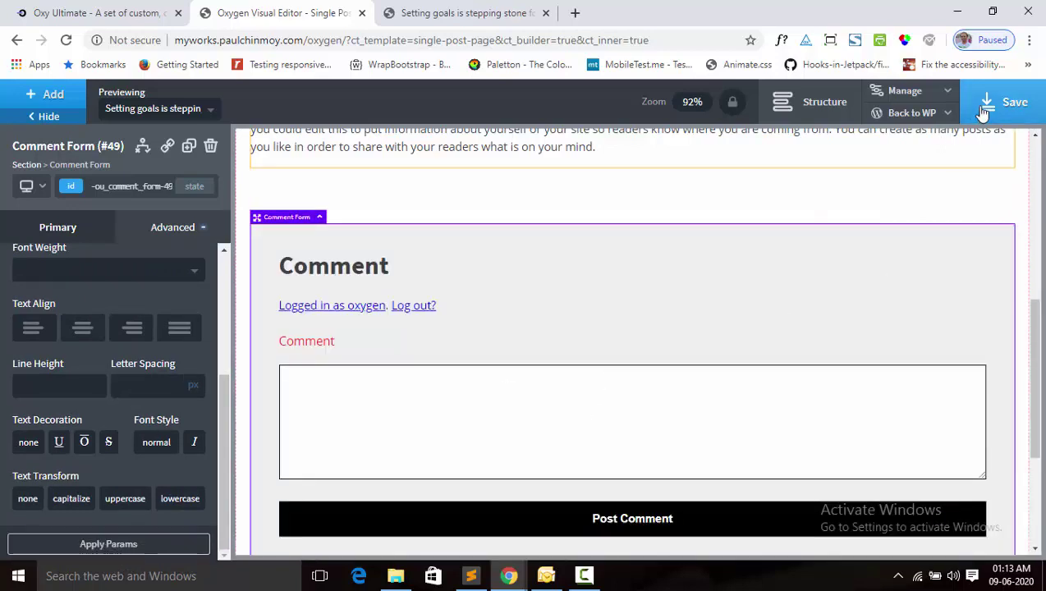
Save the template and purge the SG cache on the live post tab.
click(983, 111)
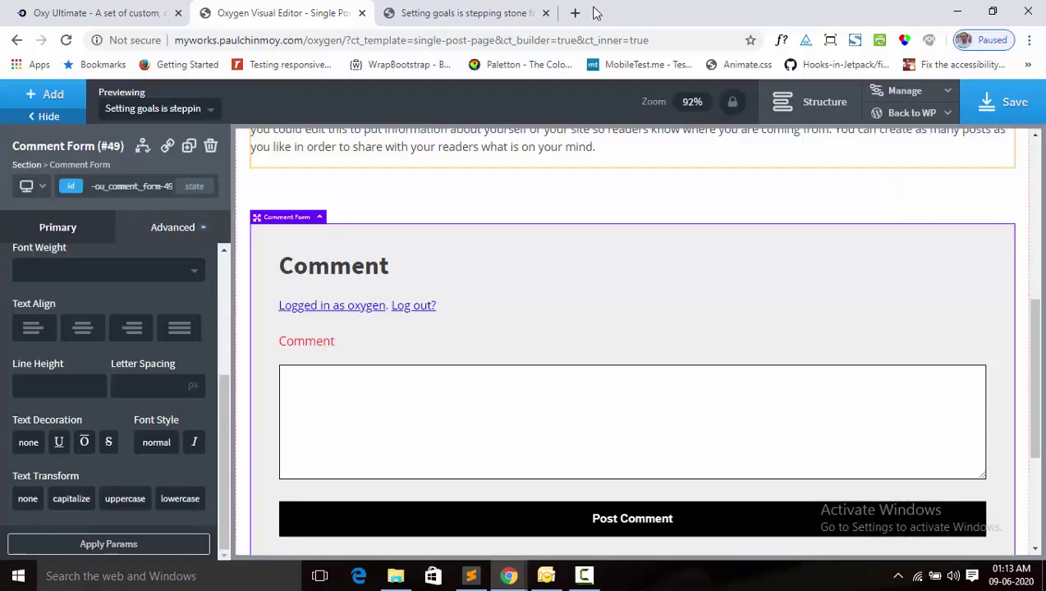
click(509, 10)
click(424, 97)
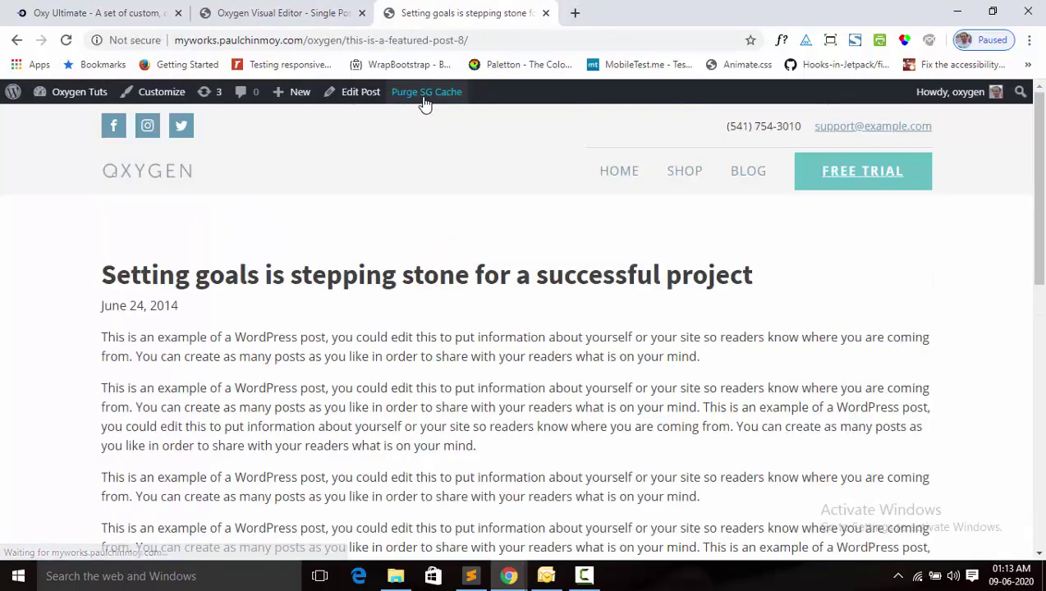
click(424, 97)
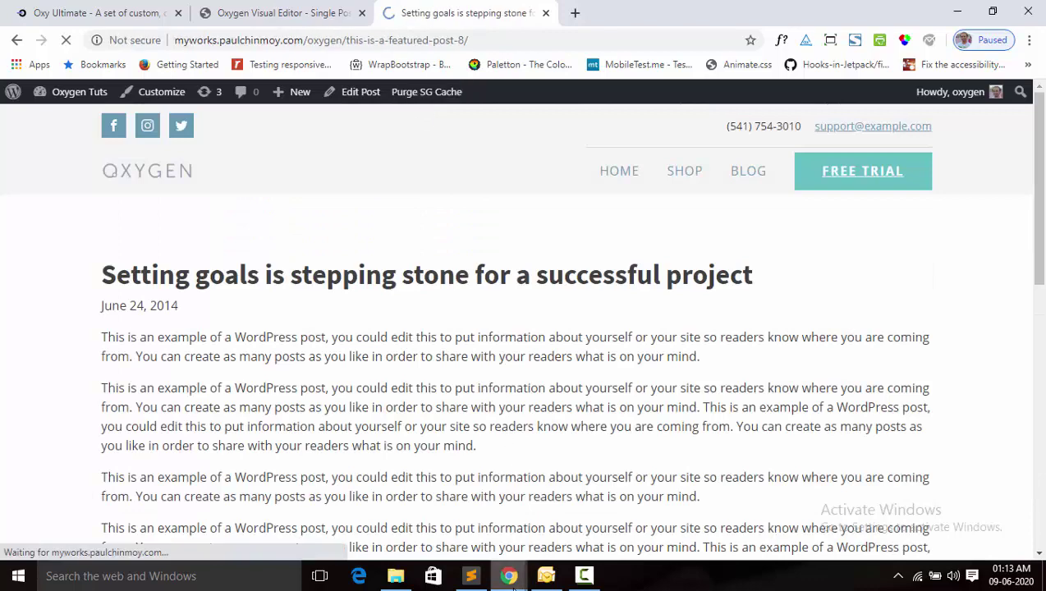
Reload the post in incognito to check the red labels, then return to the editor.
mouse_move(508, 576)
click(584, 534)
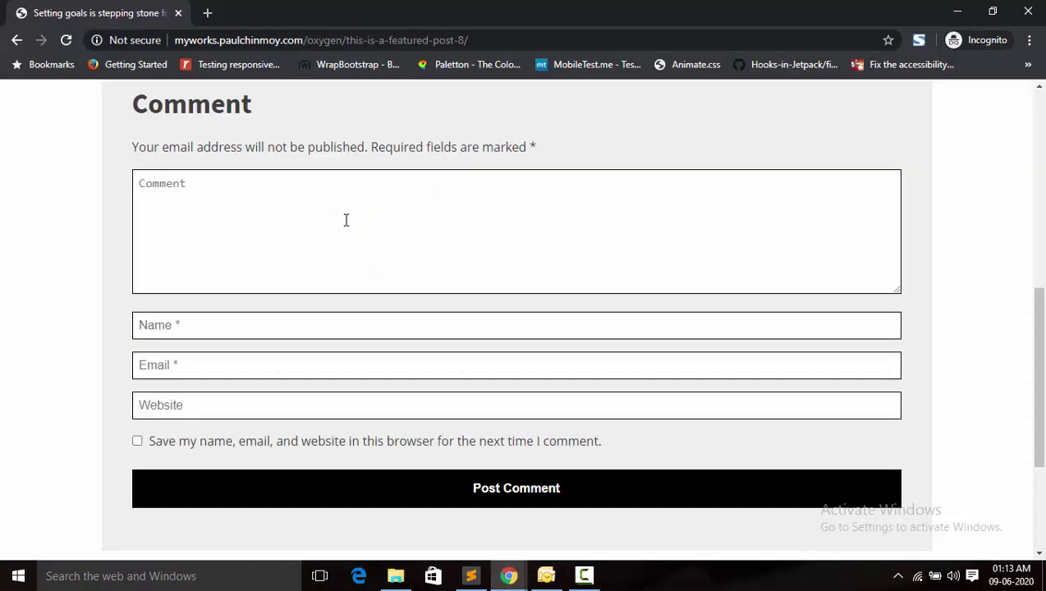
key(F5)
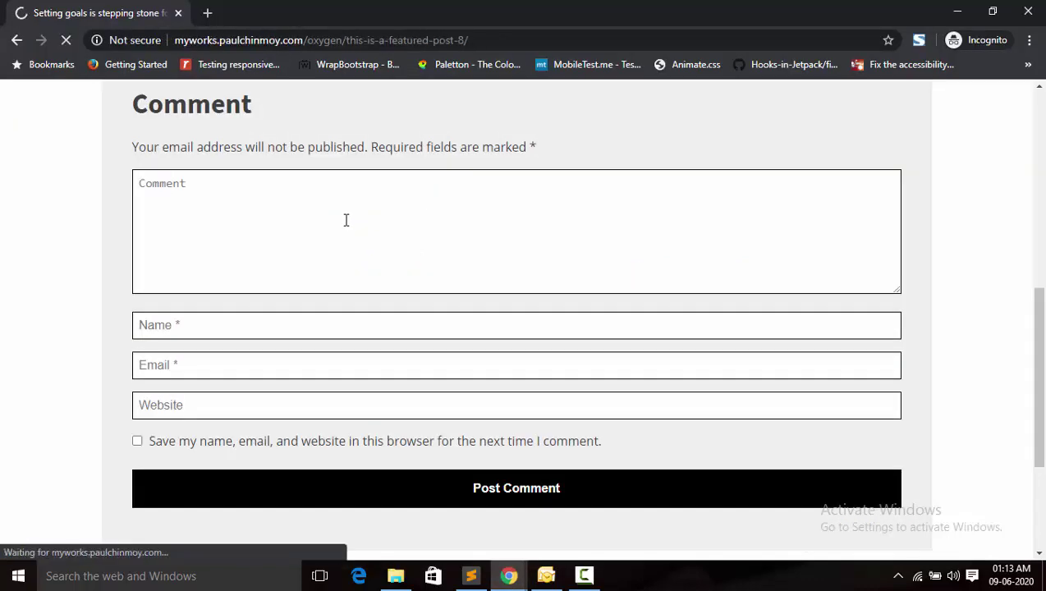
scroll(336, 235, down, 2)
scroll(158, 250, down, 2)
scroll(152, 248, up, 2)
scroll(149, 245, up, 2)
scroll(196, 303, up, 2)
scroll(161, 352, down, 4)
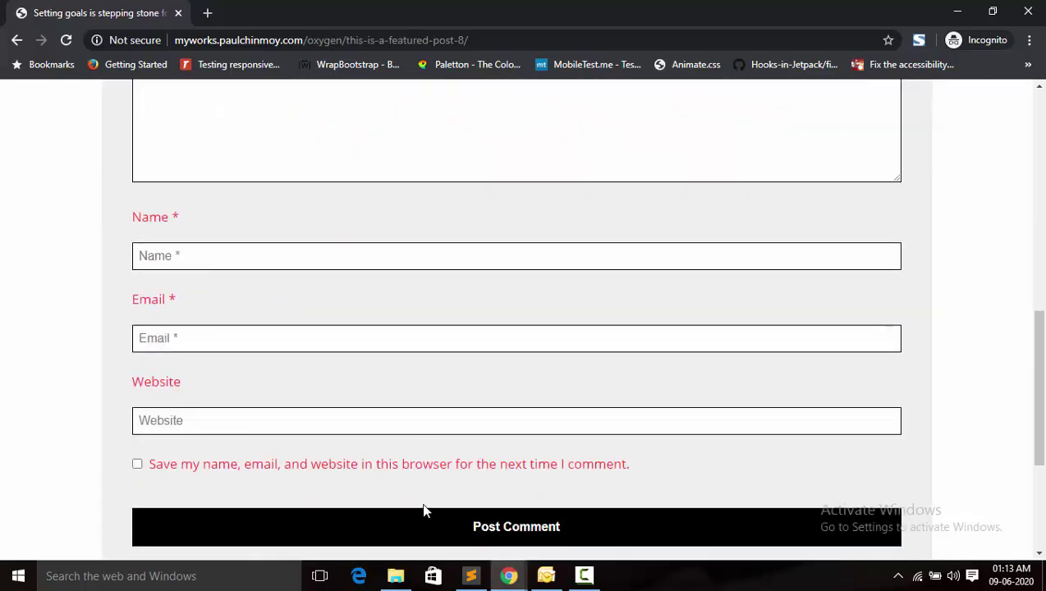
click(538, 577)
click(456, 531)
click(250, 12)
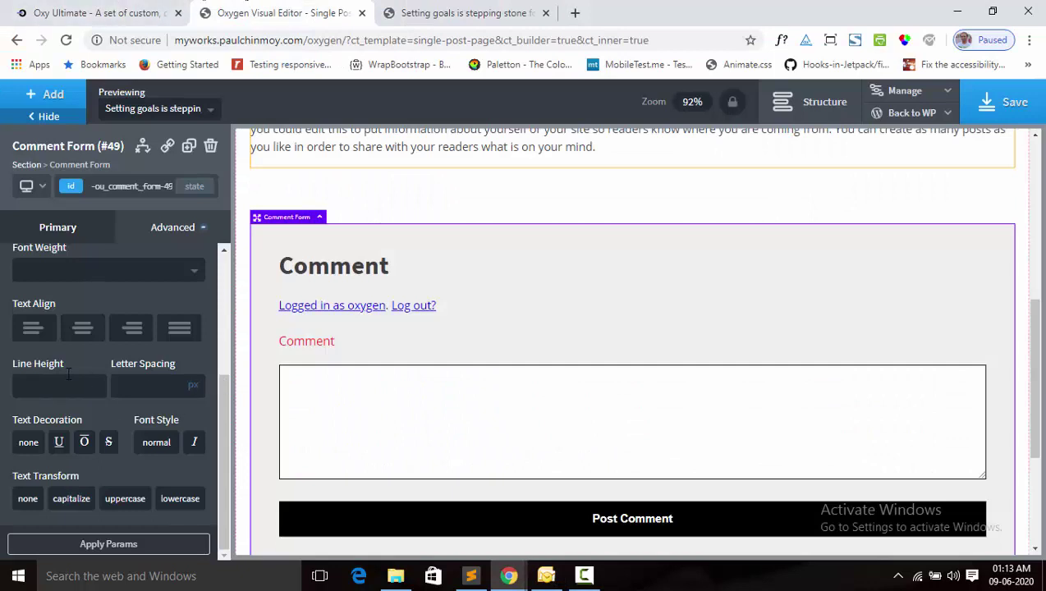
Give the form labels 3px top spacing (replacing 8) and 5px bottom spacing.
scroll(66, 381, up, 3)
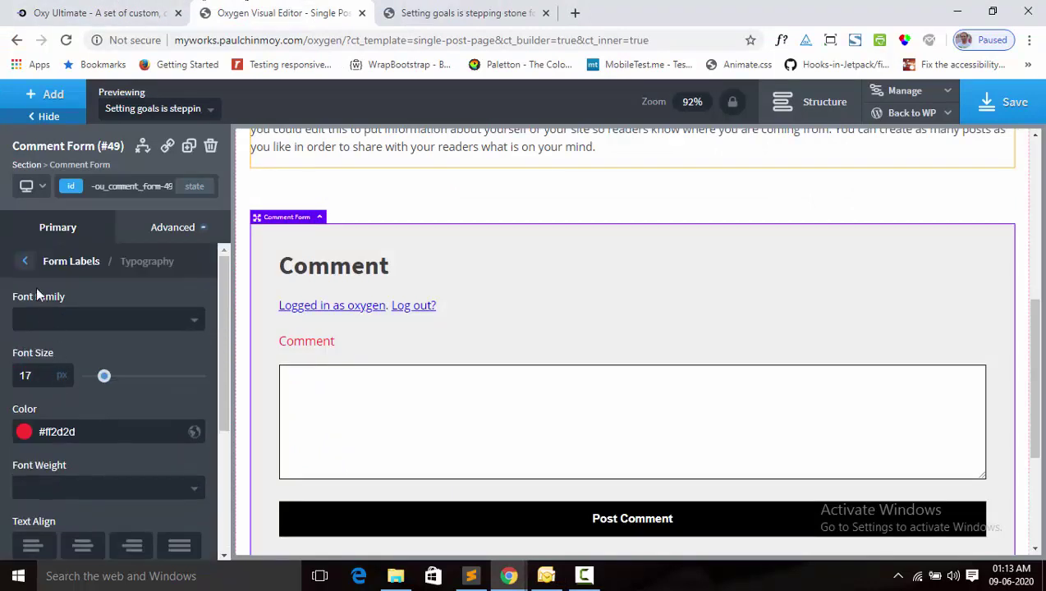
click(25, 262)
scroll(59, 426, down, 2)
text(5)
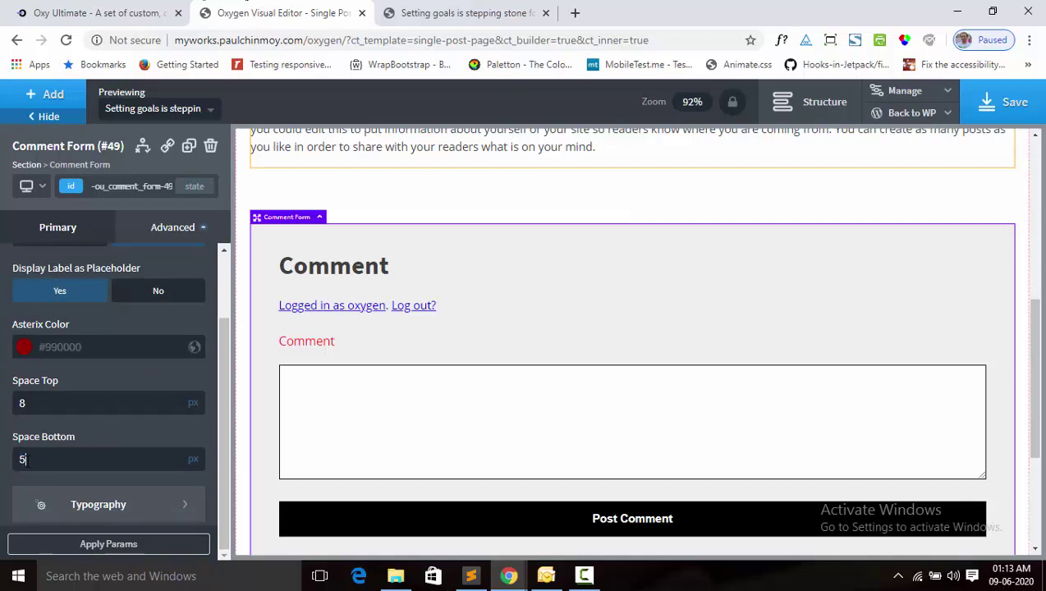
drag(36, 408, 17, 407)
text(3)
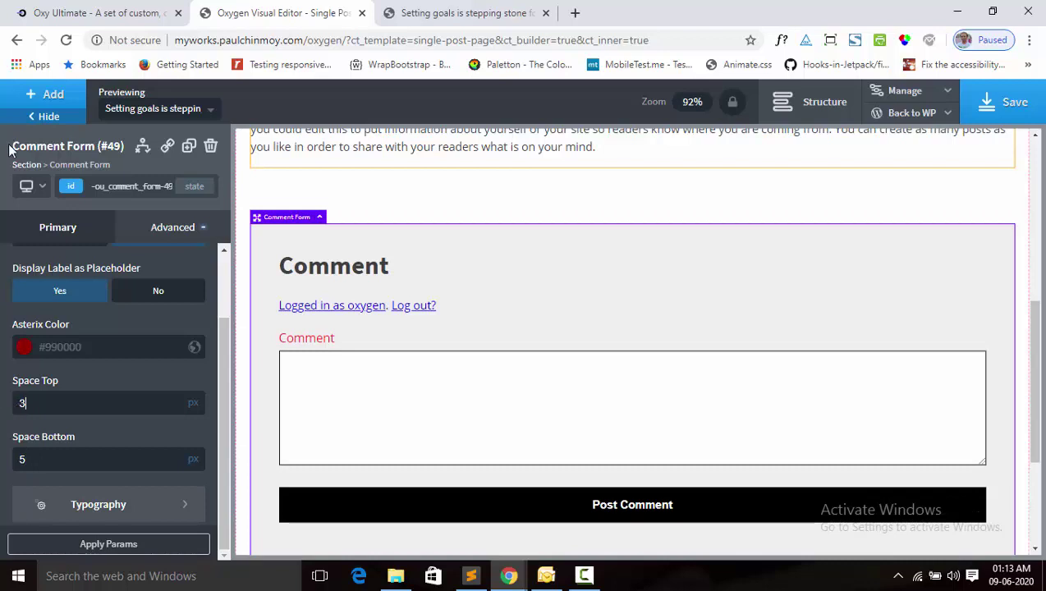
click(47, 96)
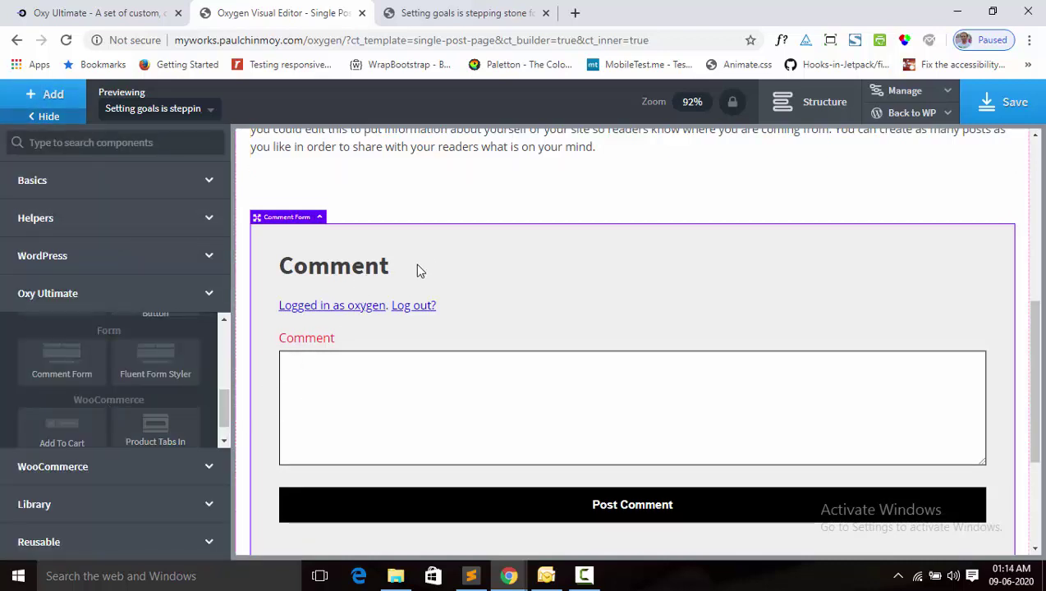
click(49, 96)
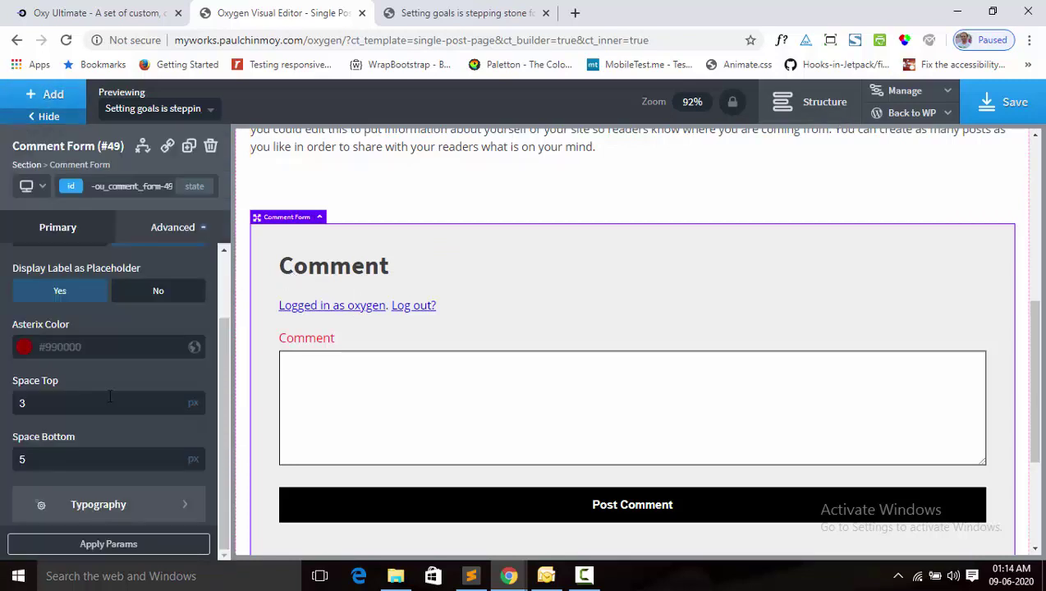
scroll(100, 382, up, 2)
Open the comment form's Checkbox Label style settings.
click(30, 260)
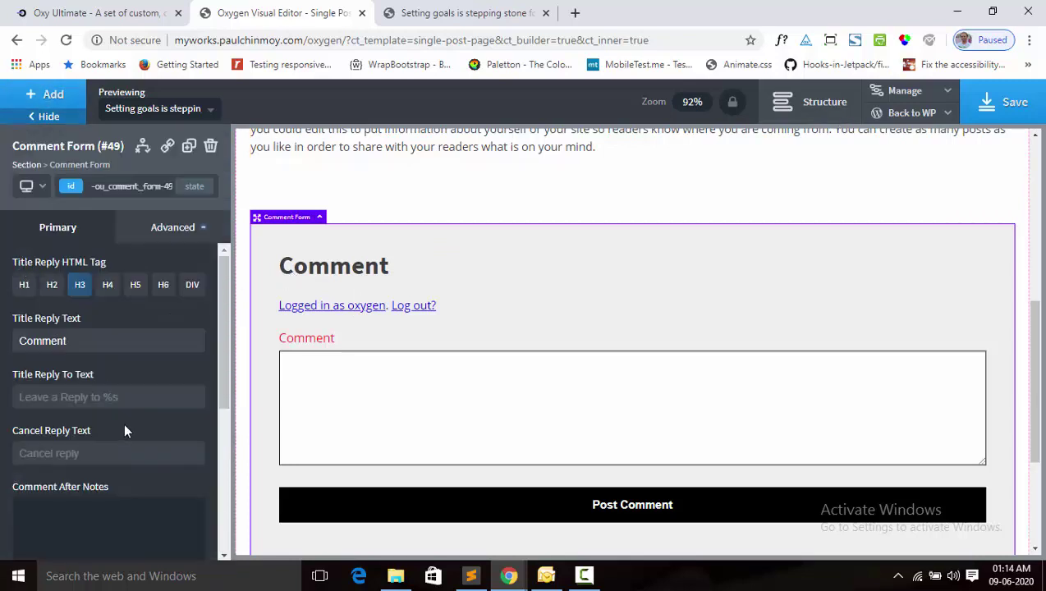
scroll(124, 429, down, 3)
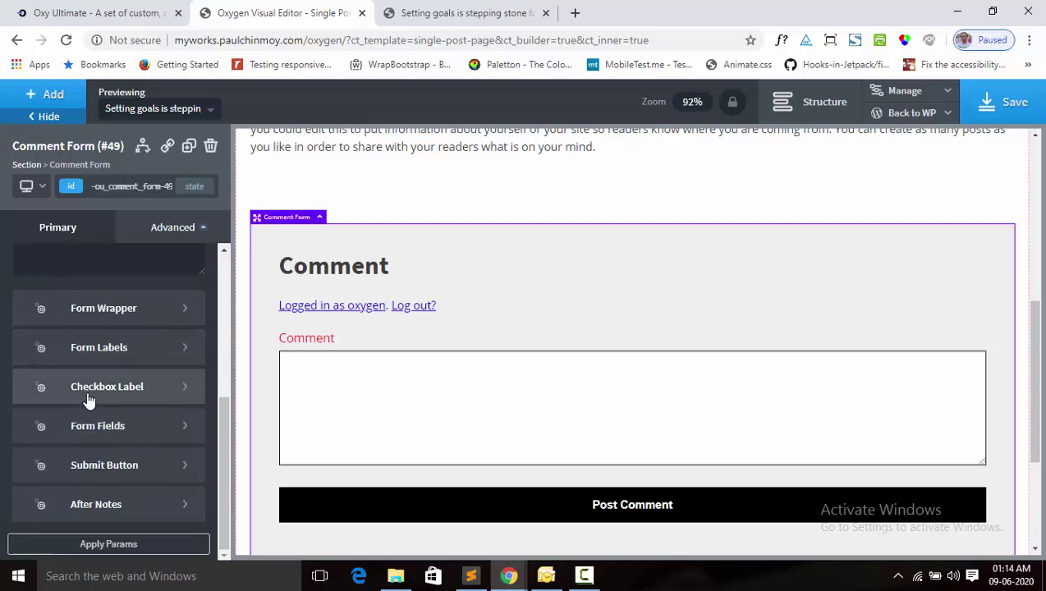
click(150, 389)
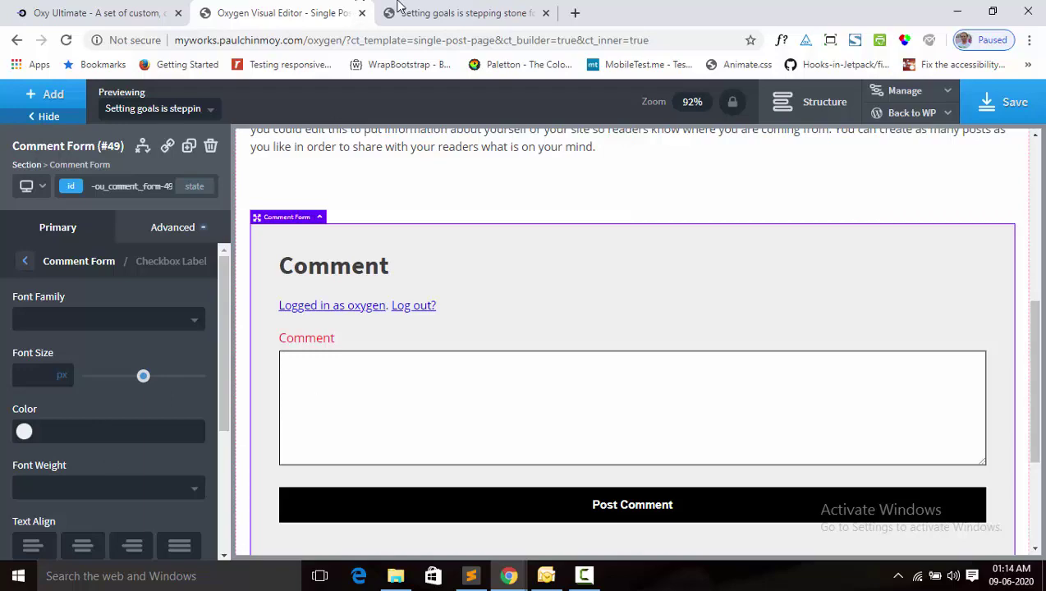
View the bottom of the live comment form in the incognito window.
click(476, 9)
scroll(518, 339, down, 5)
click(568, 497)
scroll(244, 270, down, 3)
Select the live checkbox label text, then return to the editor's main Comment Form settings.
triple_click(196, 215)
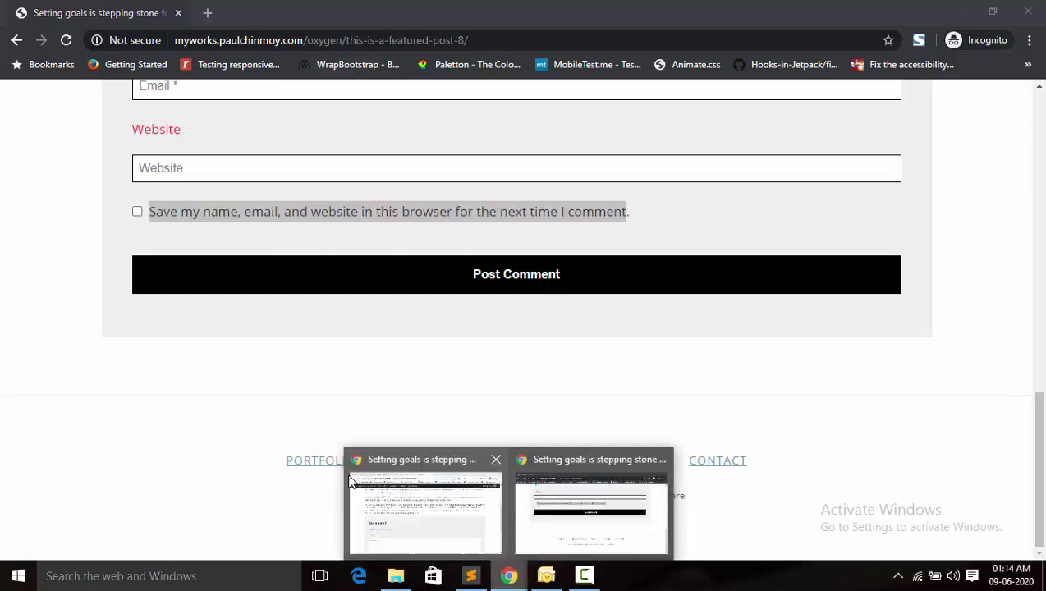
click(422, 504)
click(243, 9)
click(98, 10)
click(260, 8)
scroll(79, 261, down, 2)
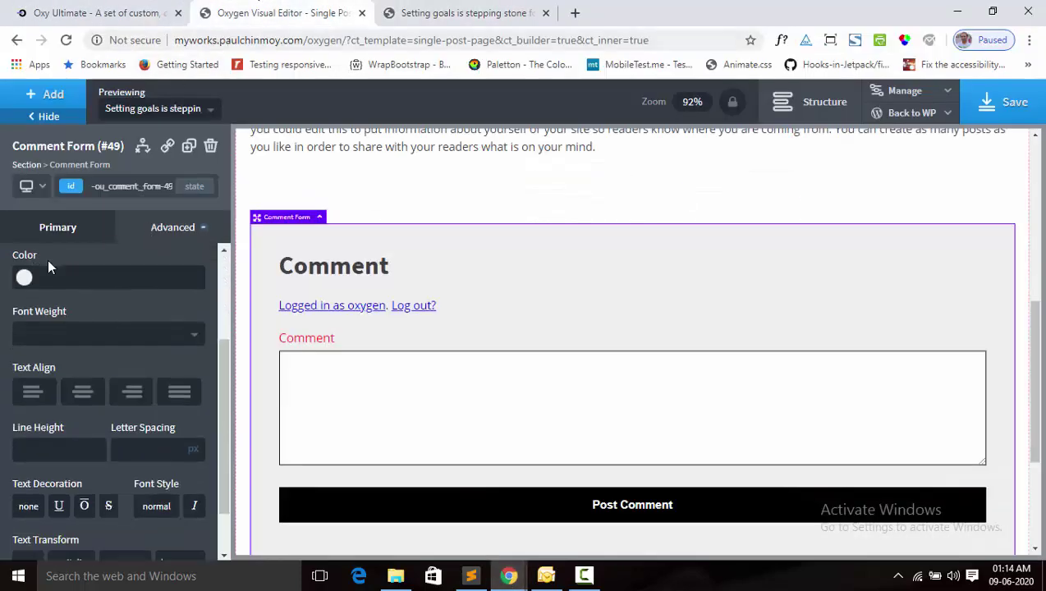
scroll(47, 262, up, 2)
Open the Form Fields styles and apply a 200px textarea height.
click(25, 263)
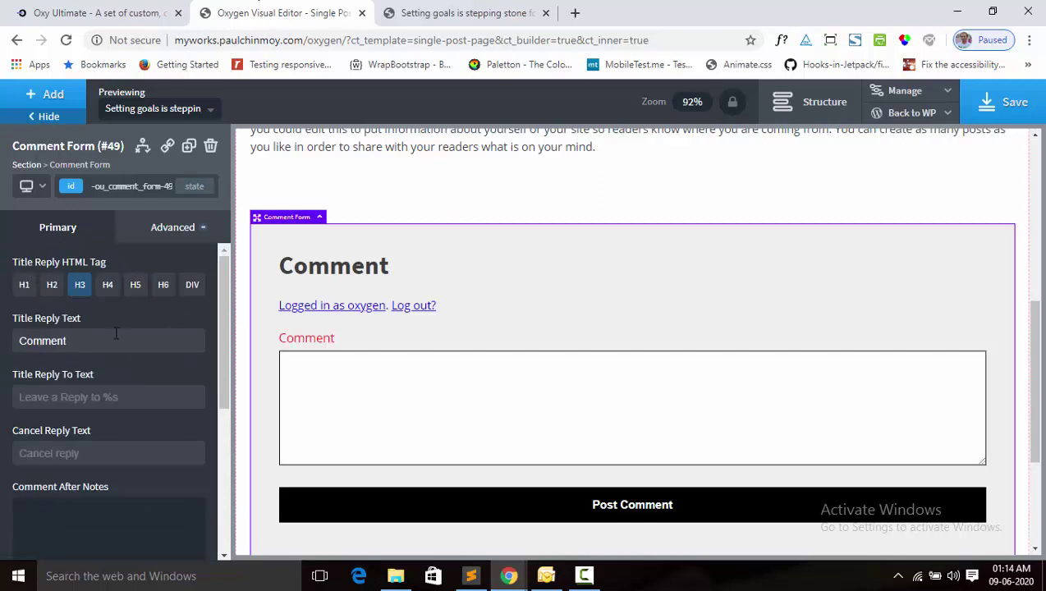
scroll(115, 332, down, 3)
scroll(52, 443, down, 2)
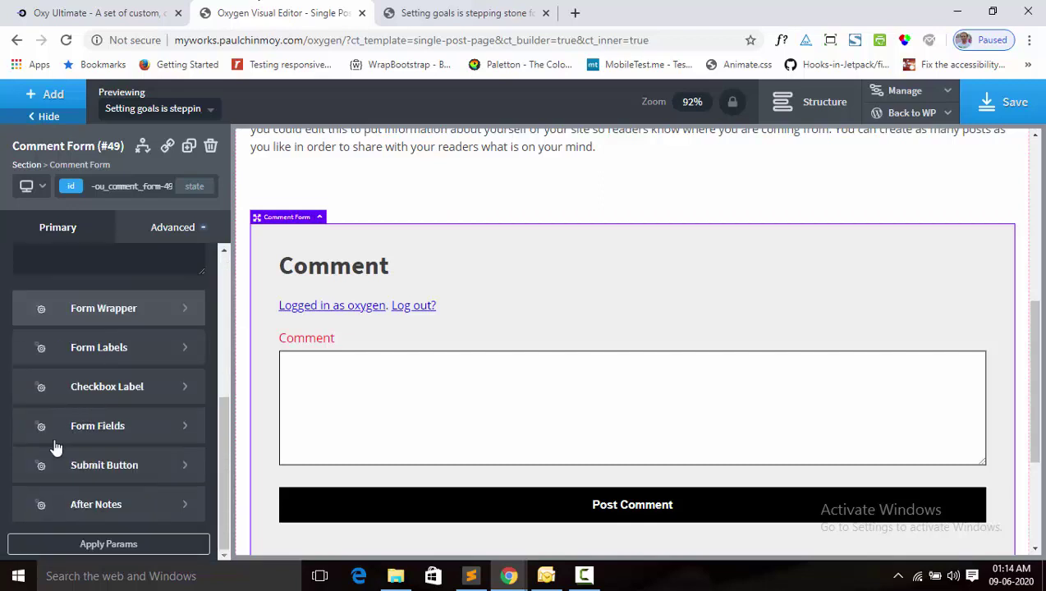
click(113, 432)
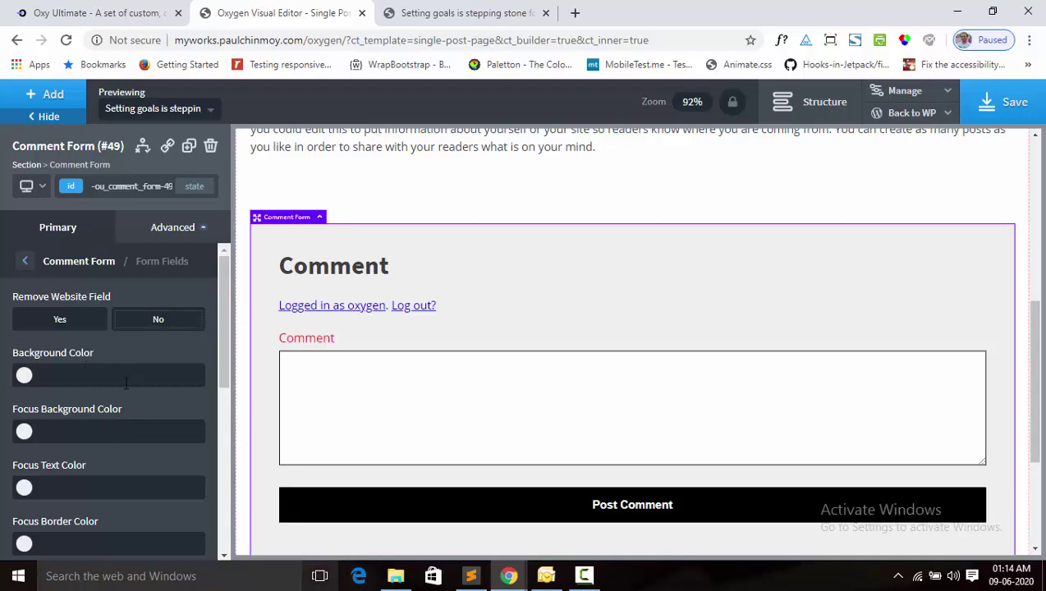
scroll(70, 317, down, 3)
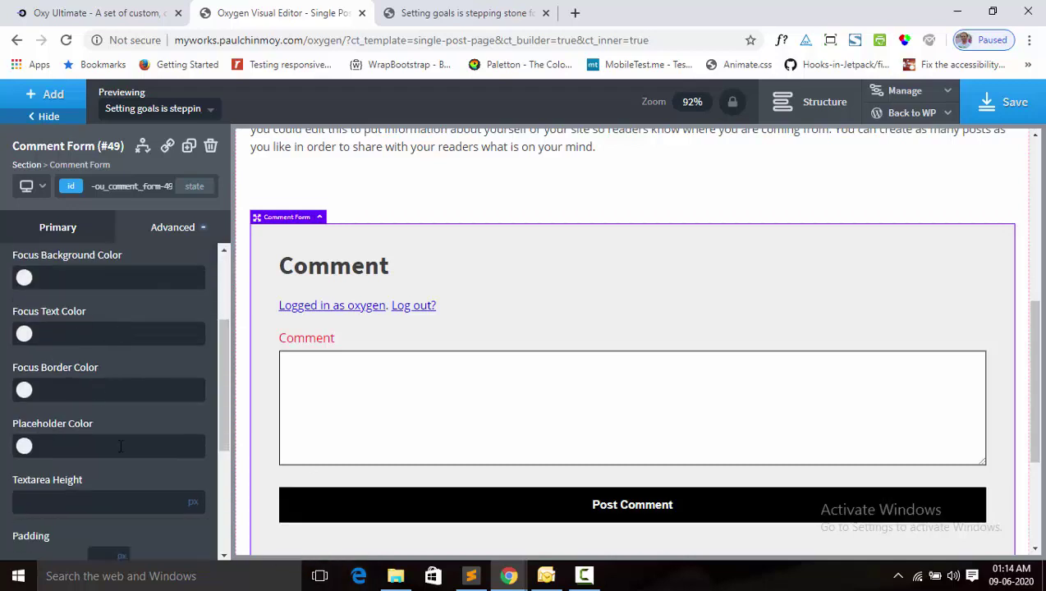
scroll(110, 434, down, 2)
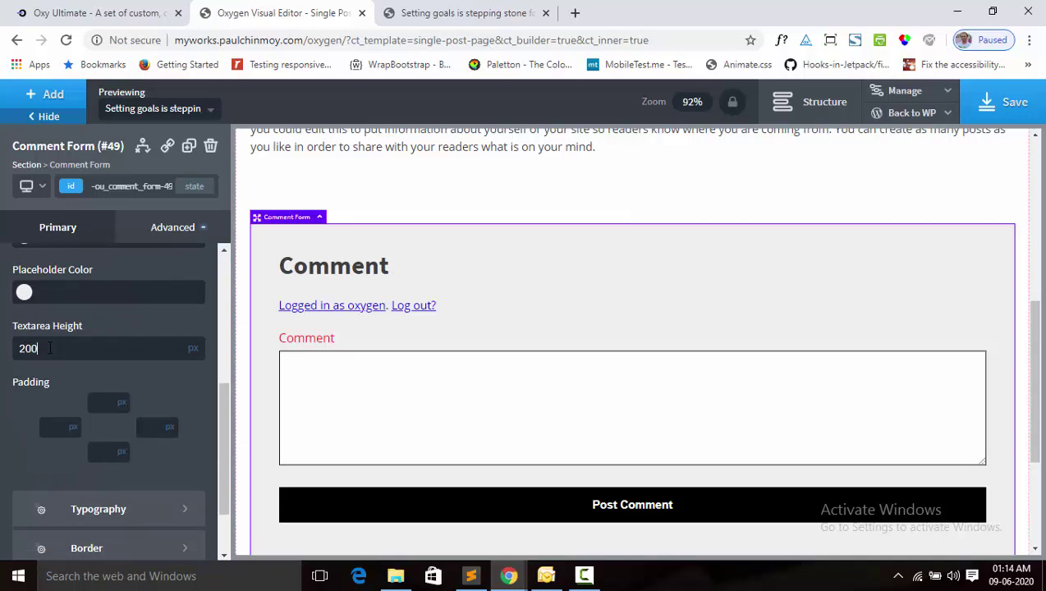
scroll(113, 526, down, 2)
click(120, 545)
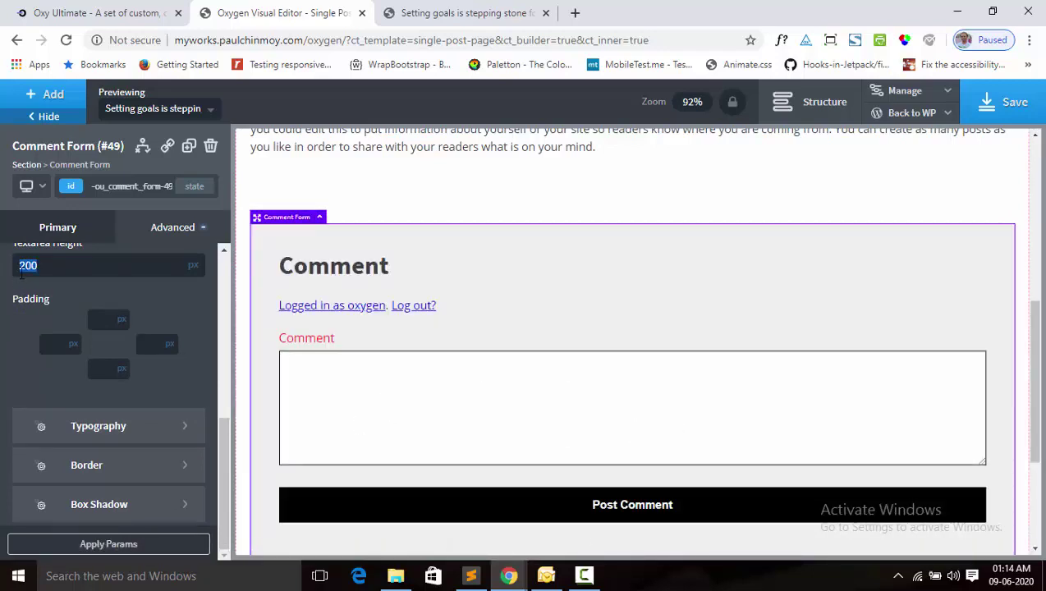
Change the textarea height to 600px, apply it, and save the template.
text(60)
click(82, 543)
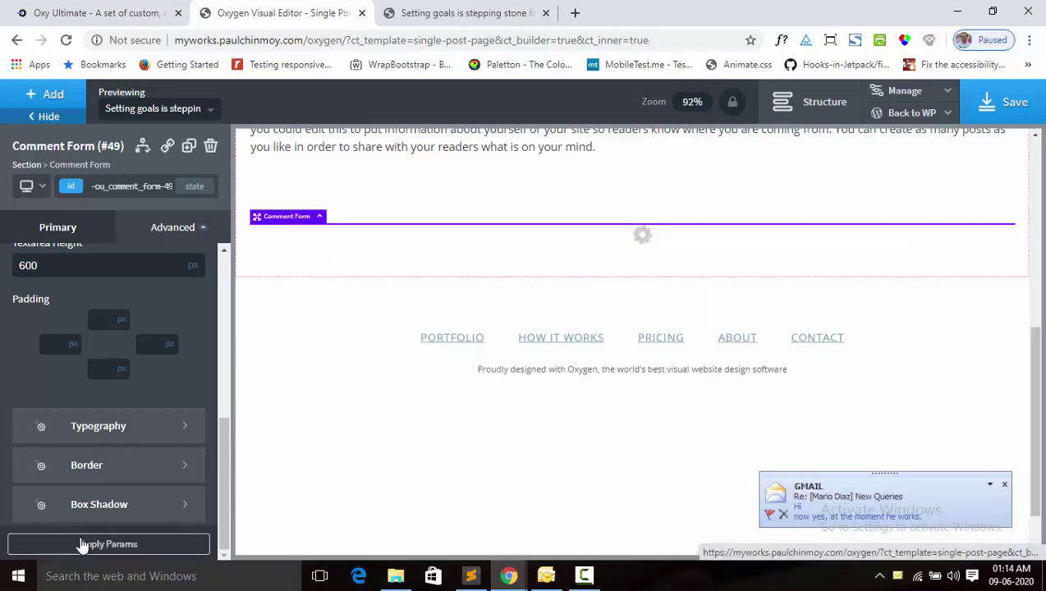
click(1003, 119)
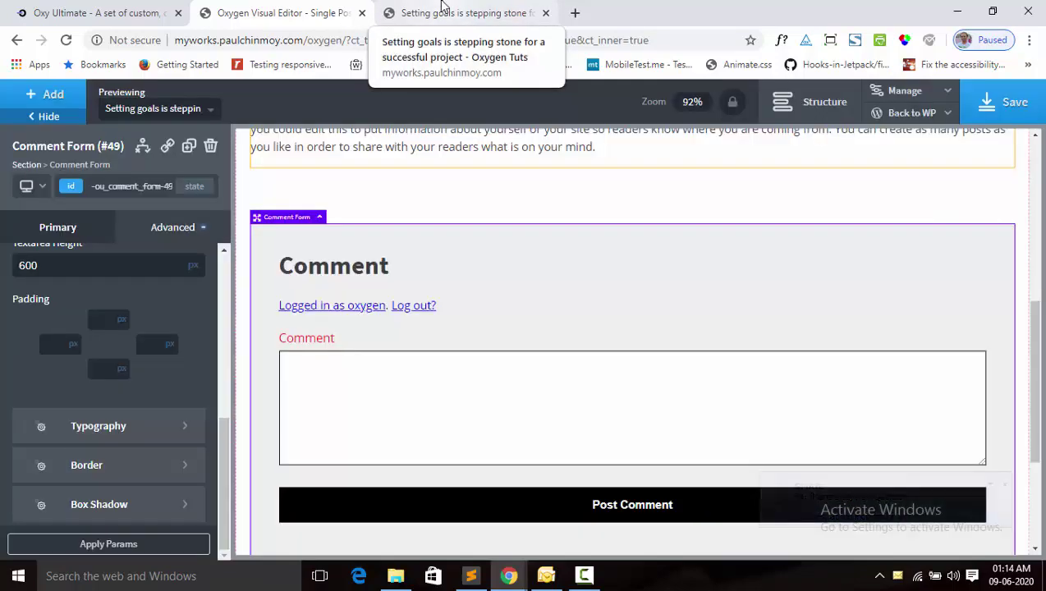
click(443, 8)
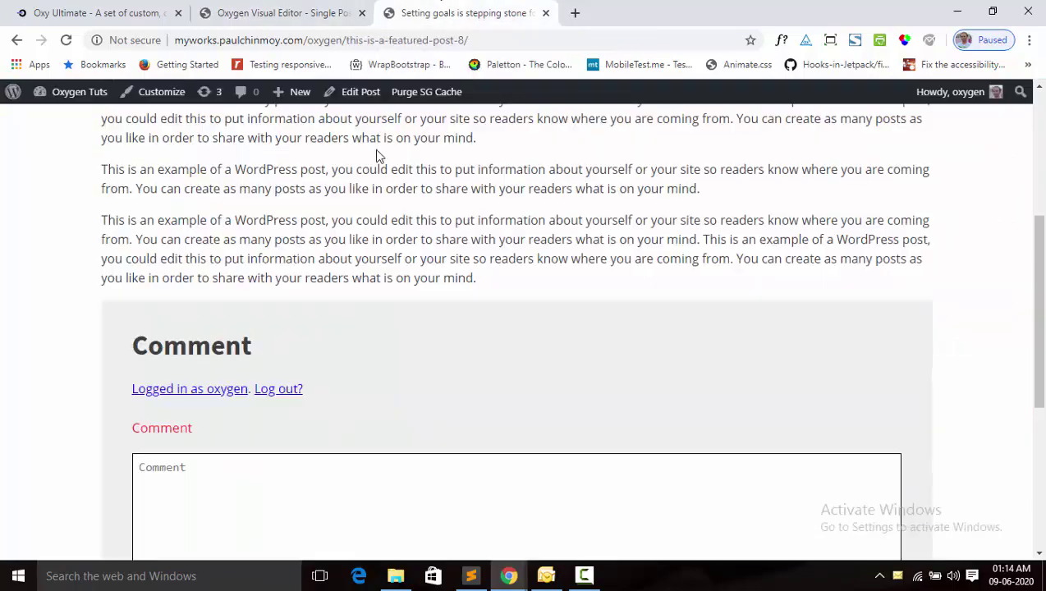
click(417, 100)
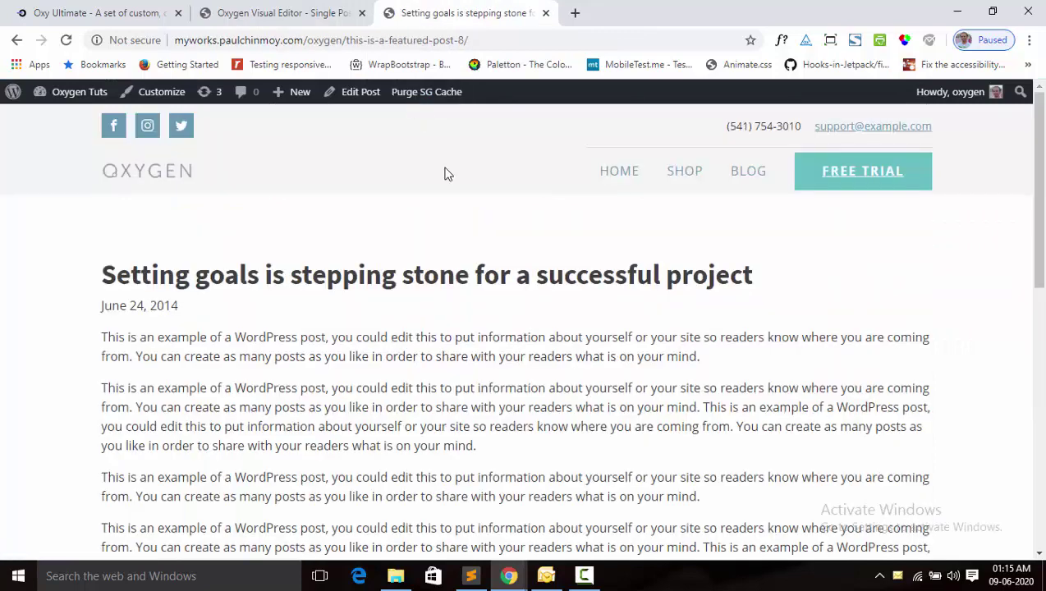
scroll(473, 236, down, 5)
scroll(474, 243, down, 3)
scroll(474, 243, up, 2)
click(576, 497)
key(F5)
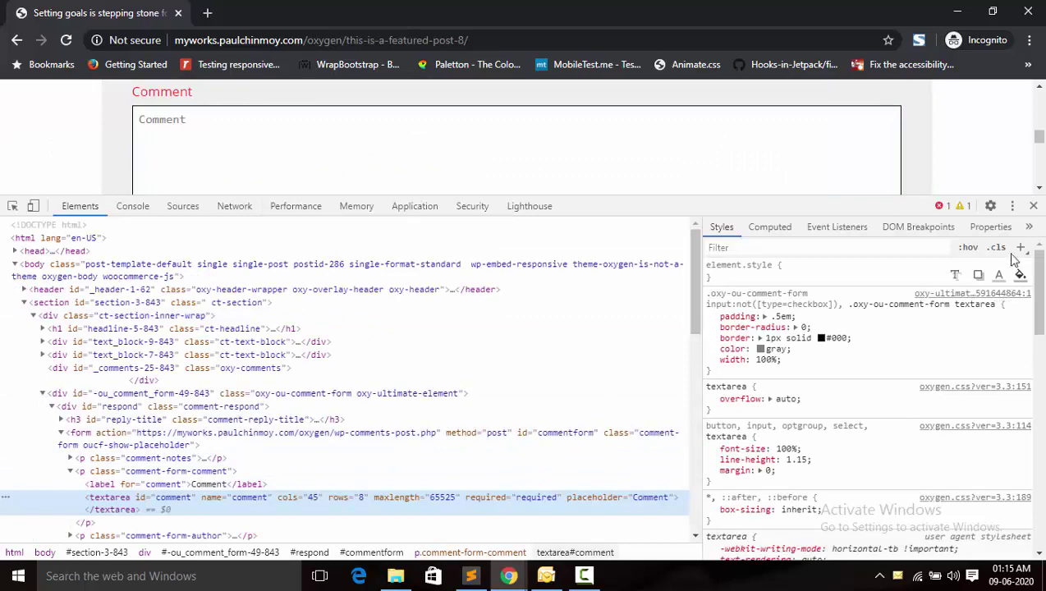
click(1033, 206)
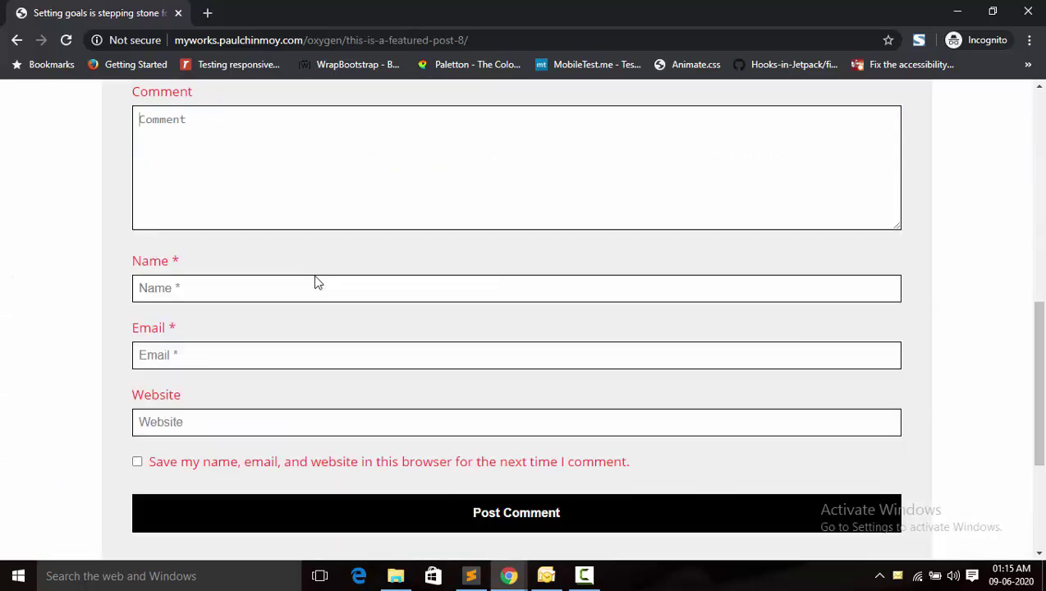
click(470, 575)
click(443, 493)
click(247, 12)
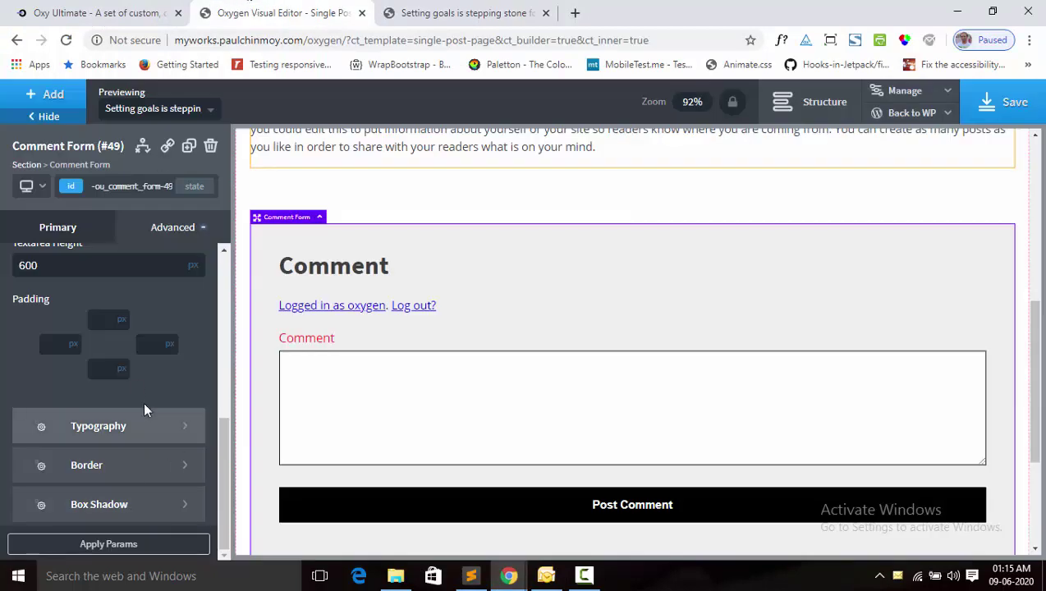
Set Remove Website Field to Yes and save the template.
scroll(142, 409, up, 3)
scroll(142, 408, up, 3)
scroll(143, 409, up, 3)
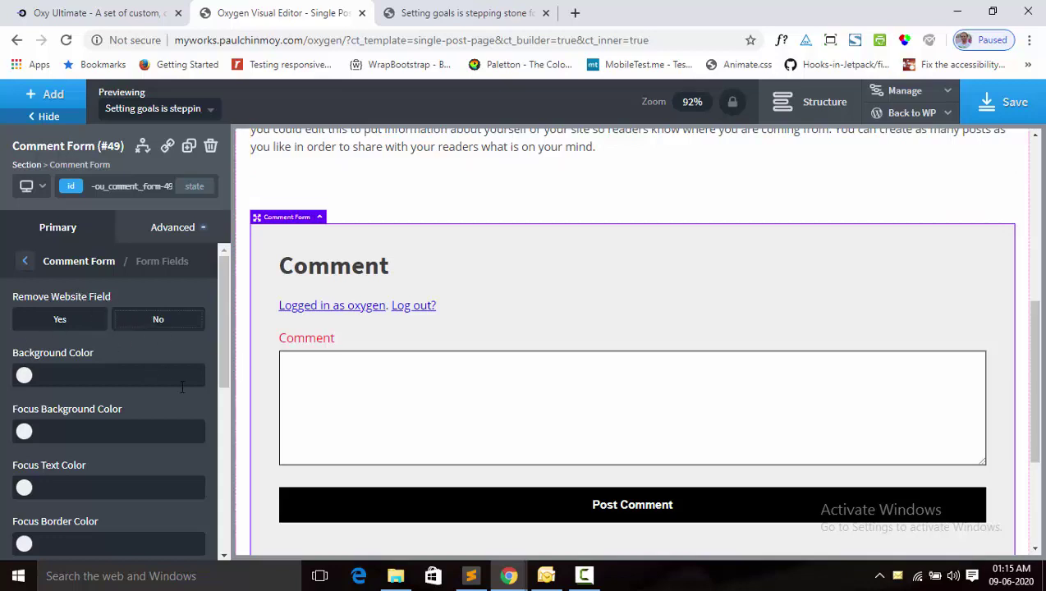
click(57, 324)
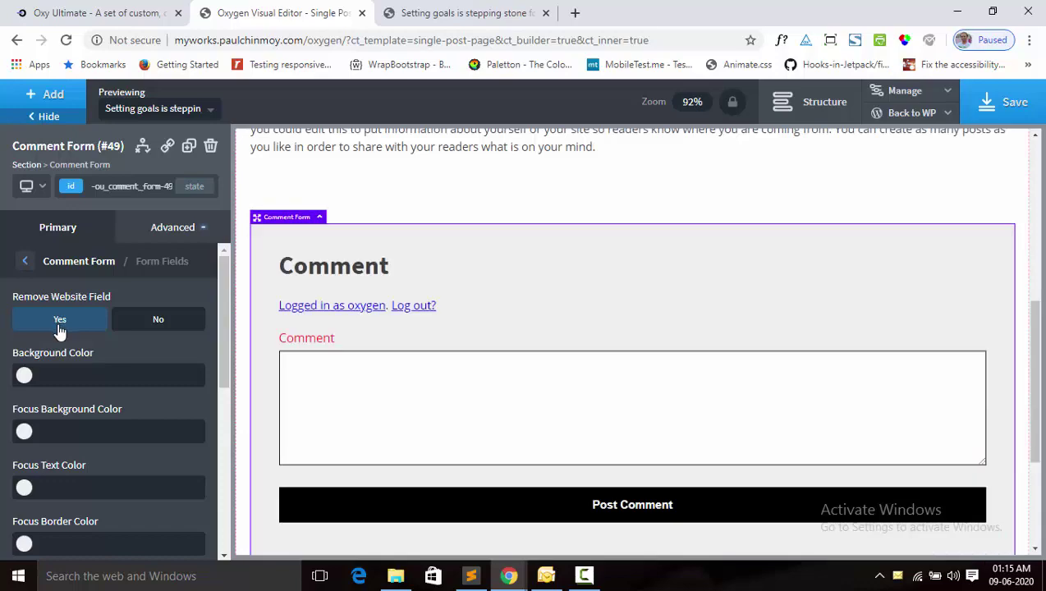
scroll(115, 427, down, 5)
click(995, 105)
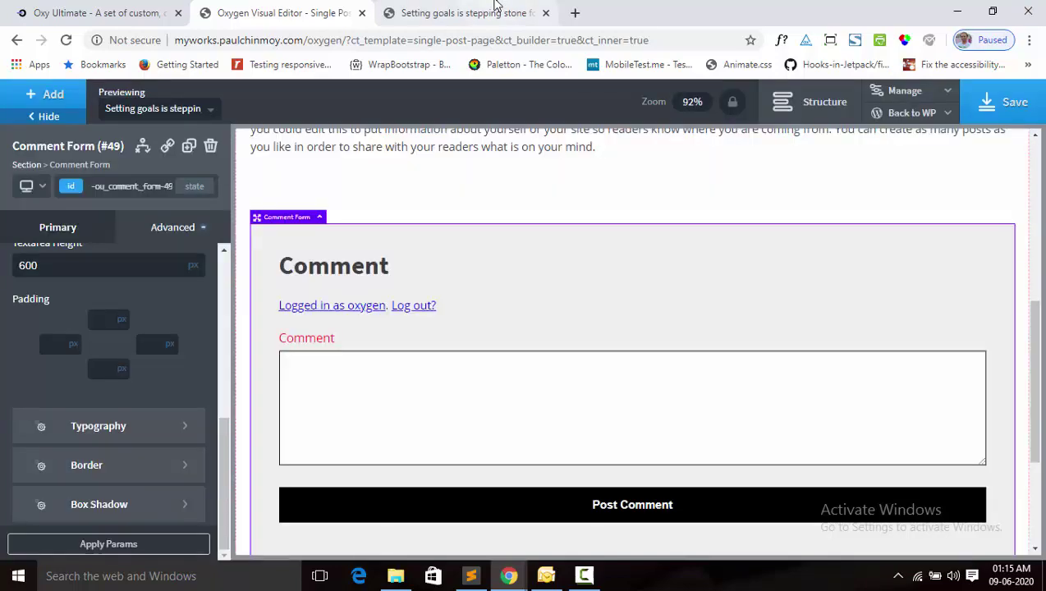
Purge the SG cache and reload the incognito post to confirm the Website field is gone.
click(495, 10)
click(414, 93)
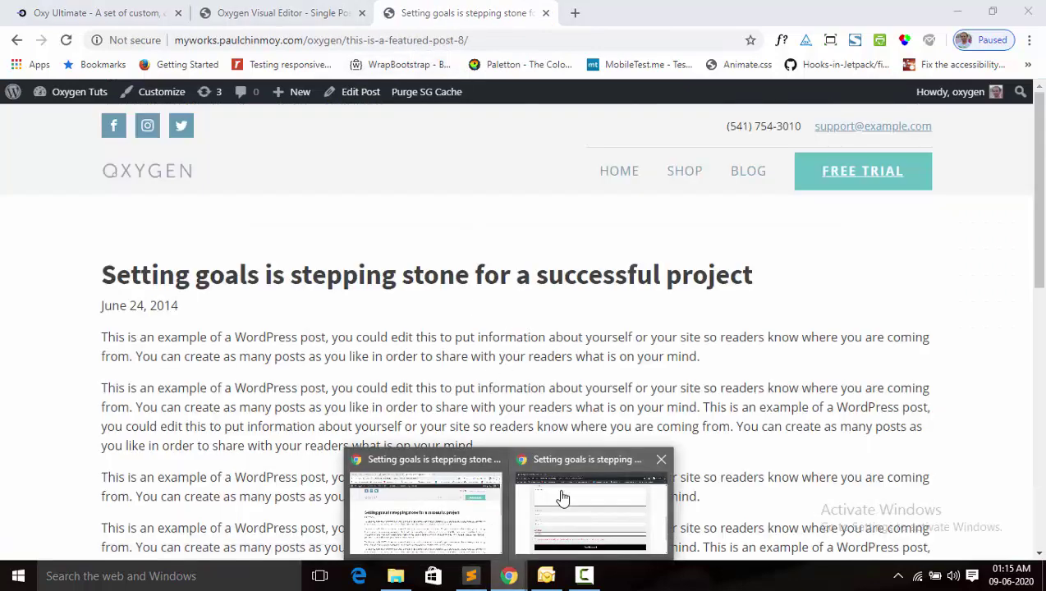
click(591, 505)
click(69, 41)
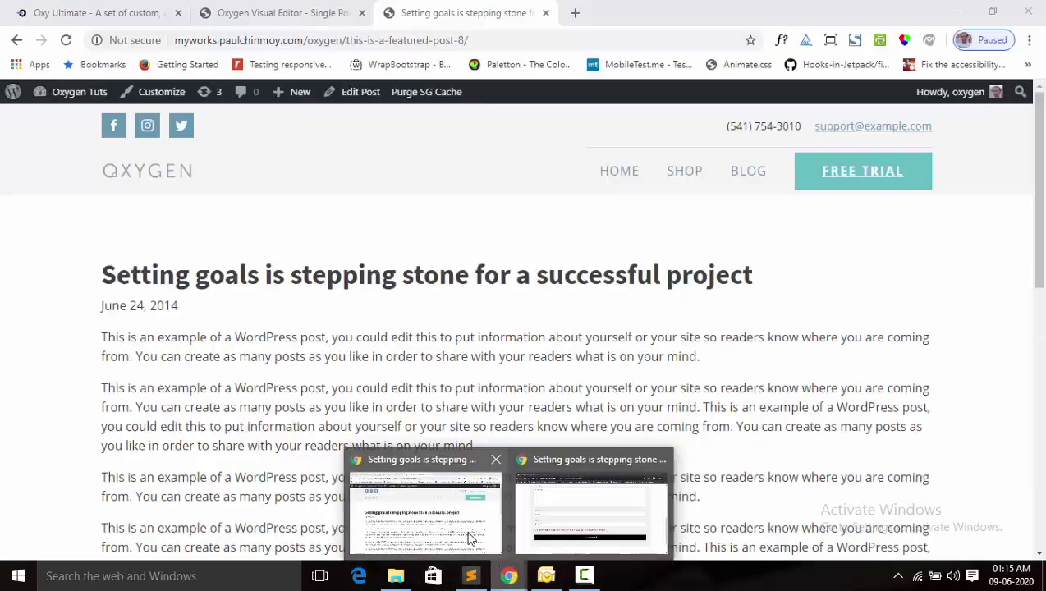
click(423, 505)
click(353, 10)
Keep the Website field and give the form fields a light grey #eaeaea background.
scroll(75, 311, up, 10)
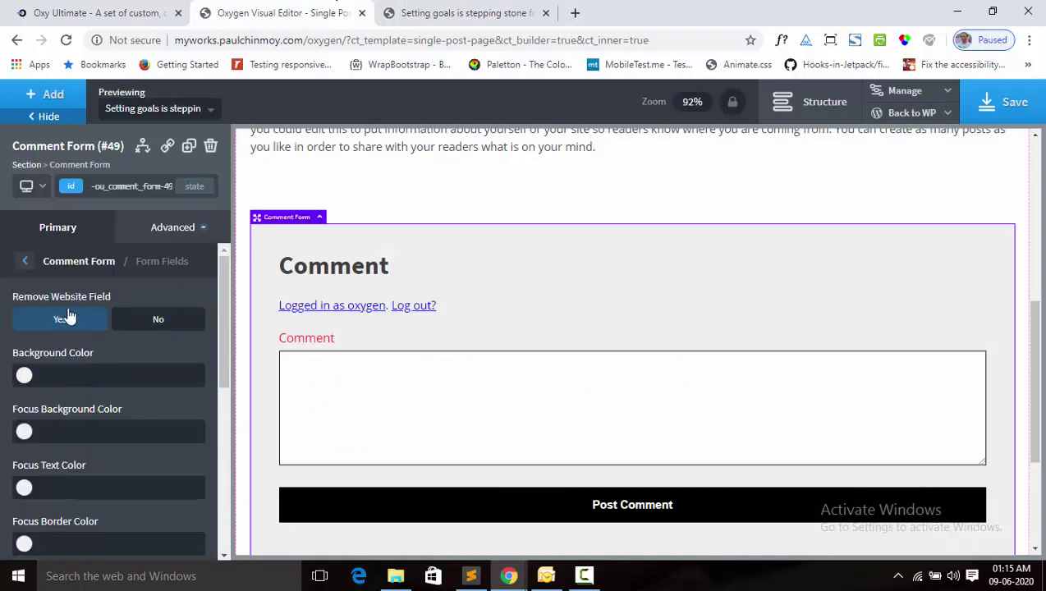
click(175, 319)
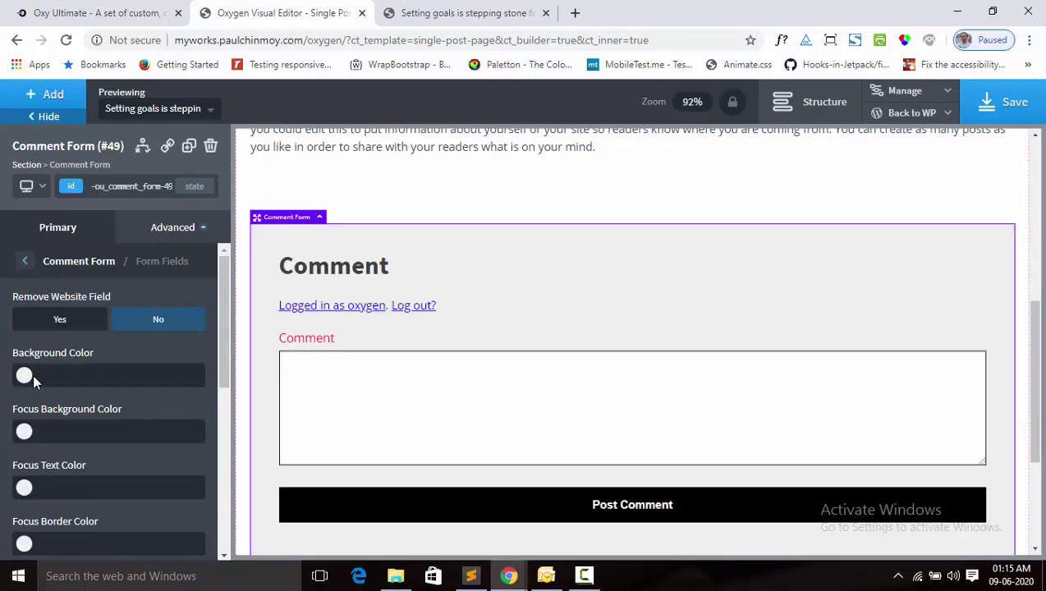
click(24, 376)
drag(57, 408, 18, 406)
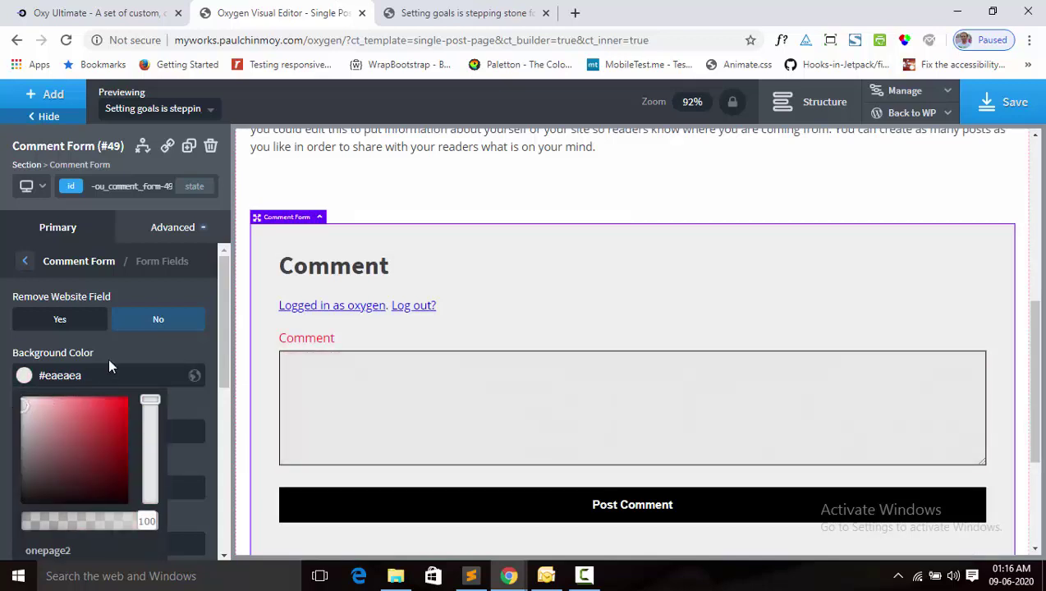
click(139, 349)
Set the fields' focus border colour to dark grey #6b6868 and preview it.
scroll(123, 352, down, 3)
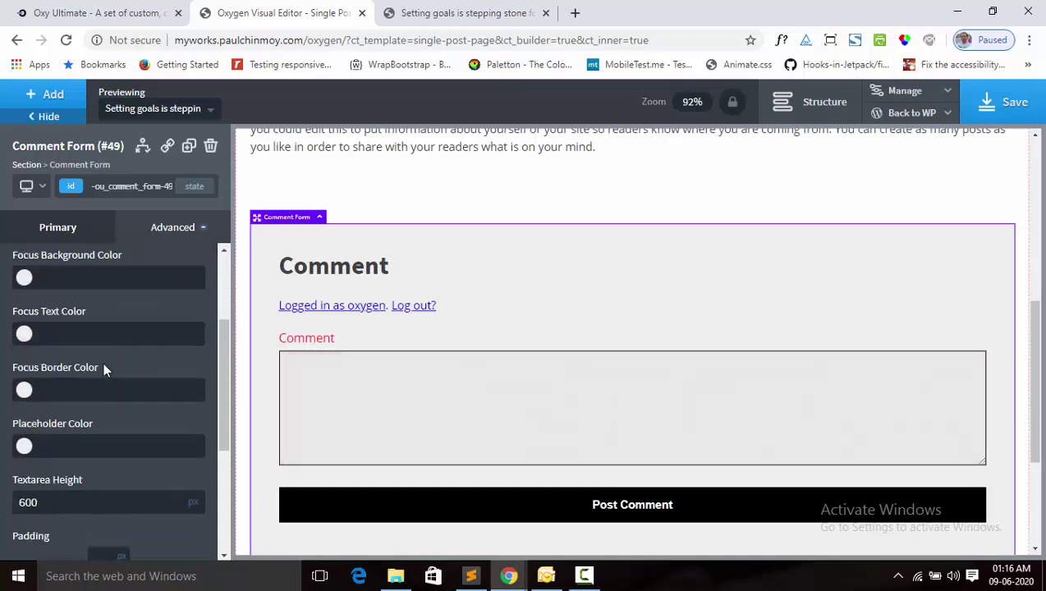
click(24, 390)
drag(28, 420, 24, 474)
click(356, 426)
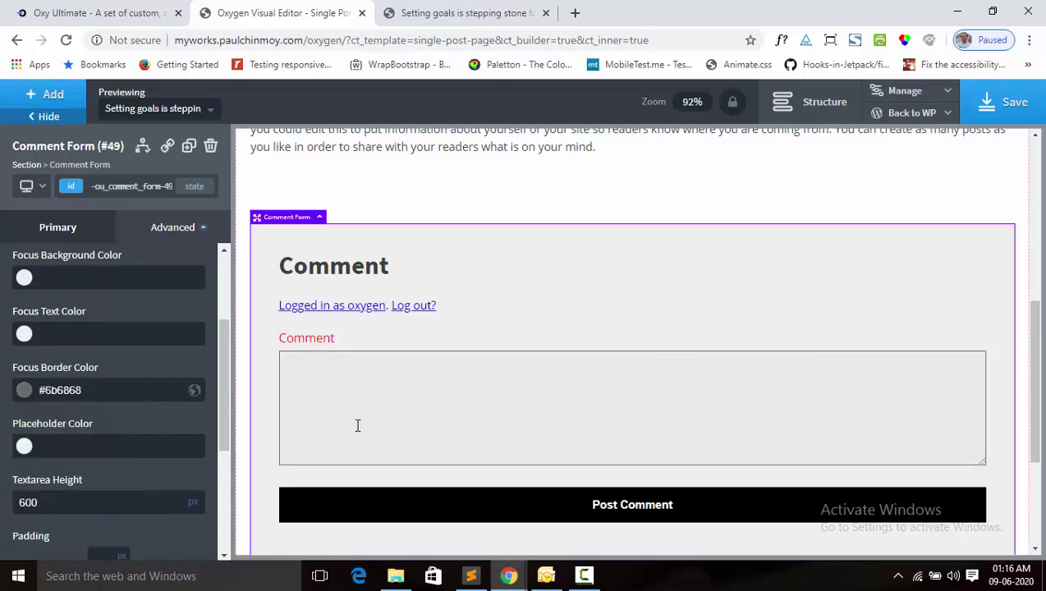
scroll(150, 373, down, 2)
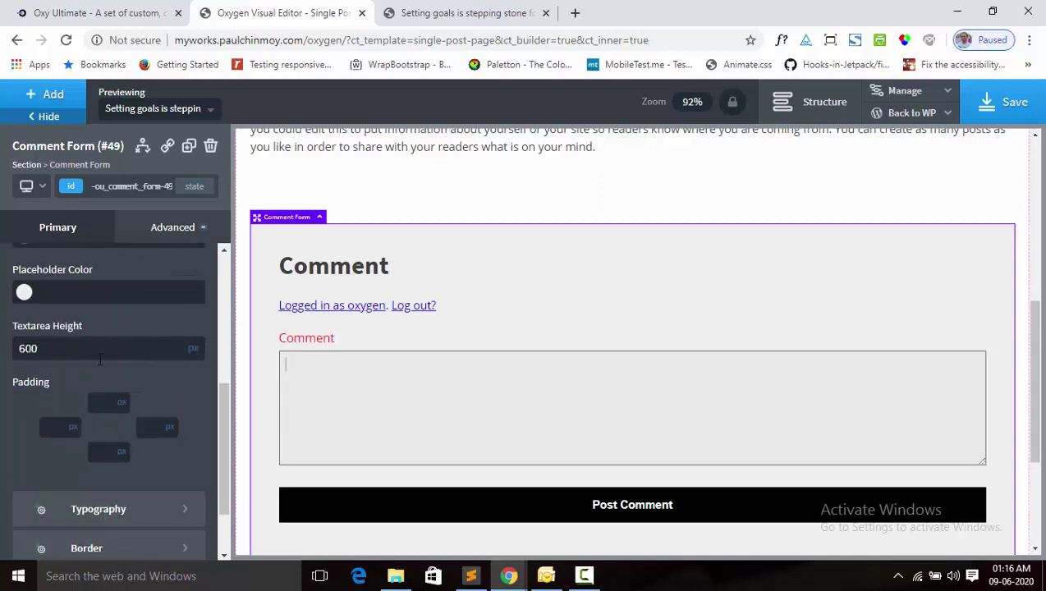
scroll(186, 448, down, 1)
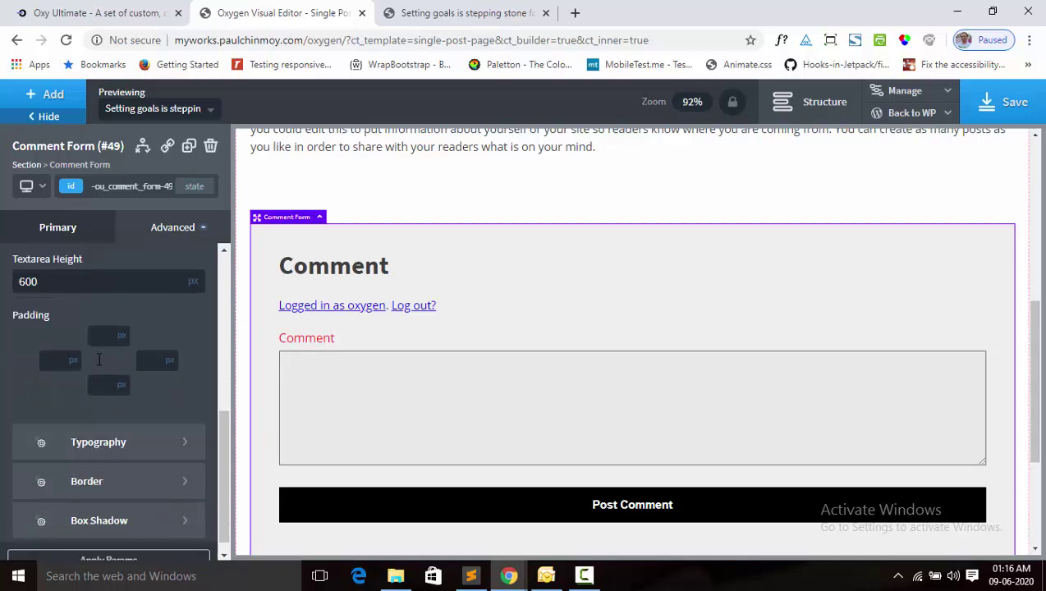
In the fields' Border group, set colour #bcbcbc, width 2 and solid style, then save.
click(138, 464)
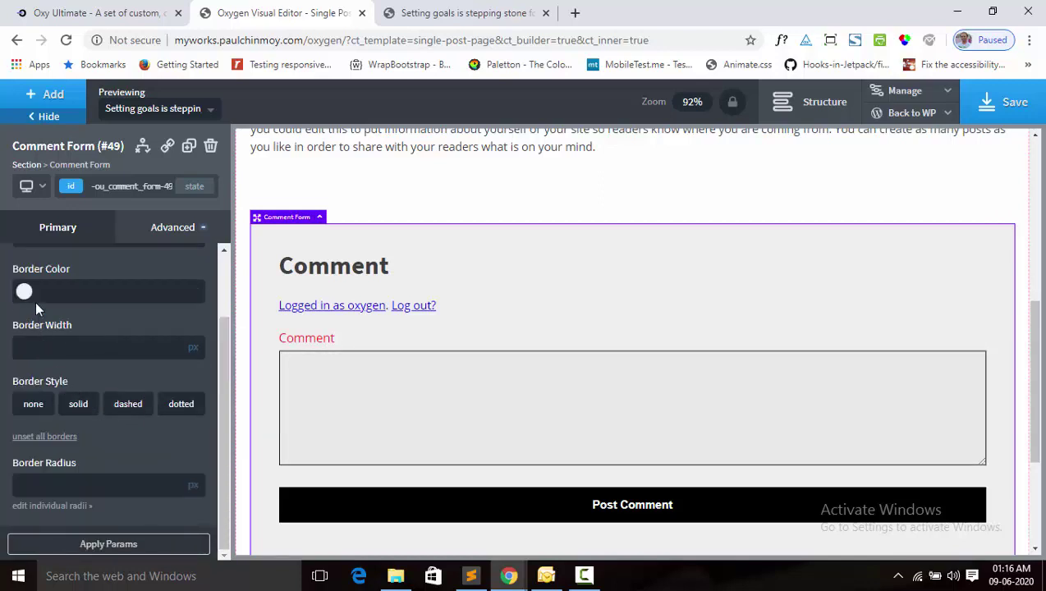
click(34, 299)
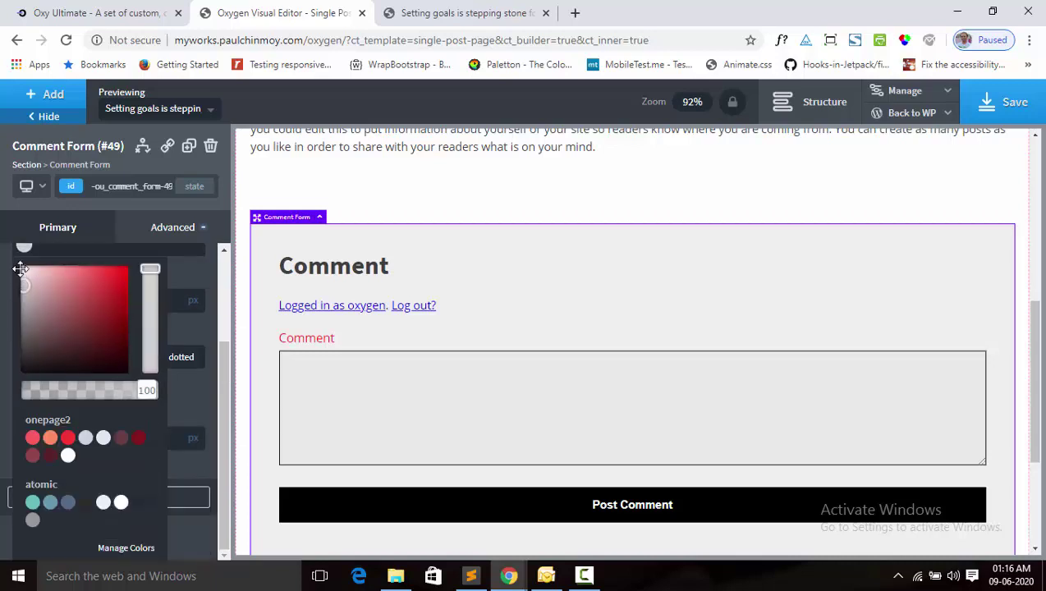
drag(20, 267, 18, 292)
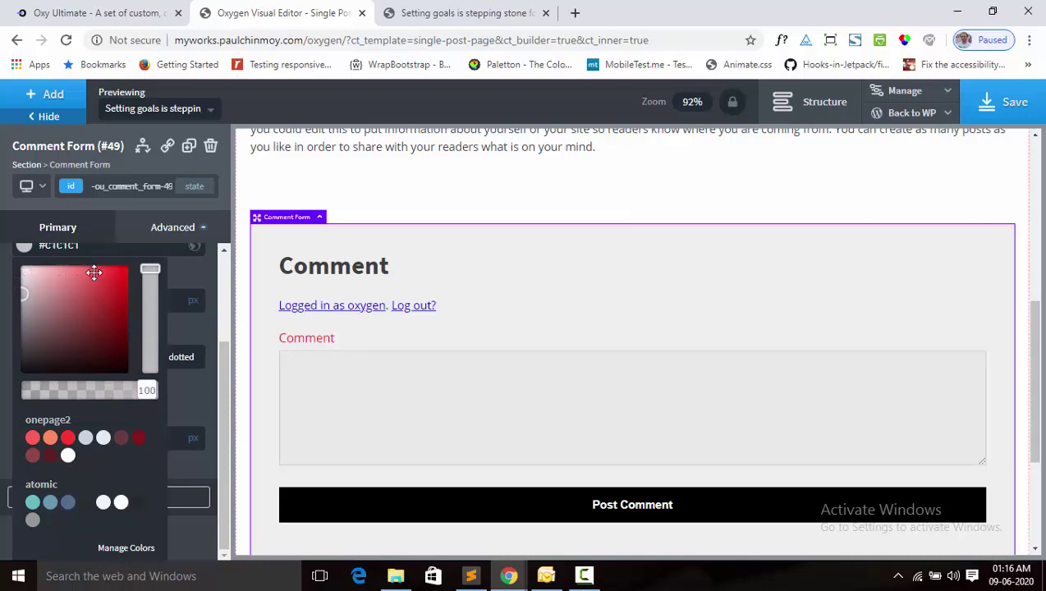
click(206, 287)
text(2)
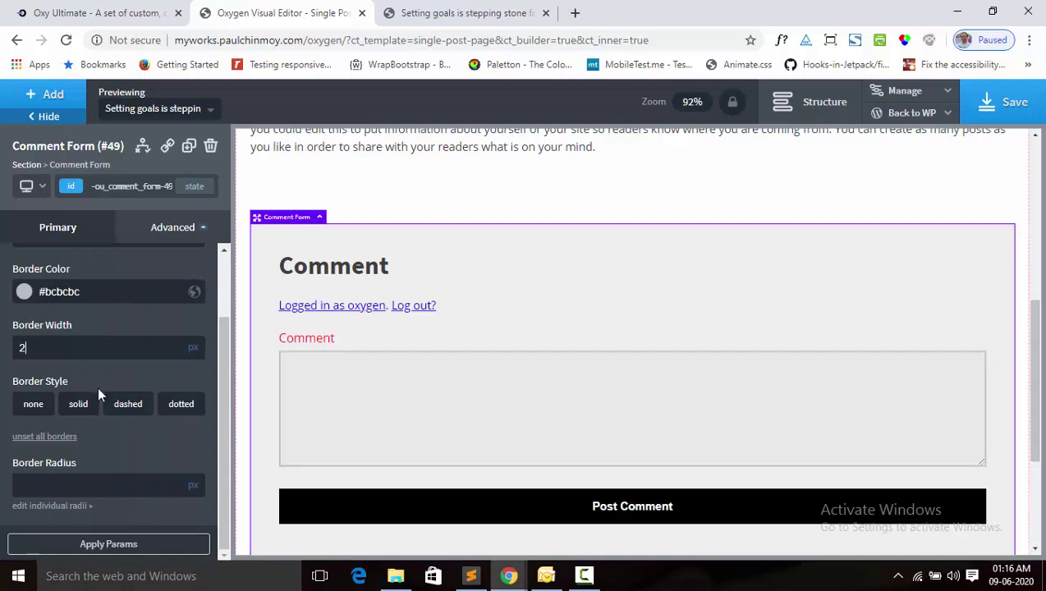
click(78, 408)
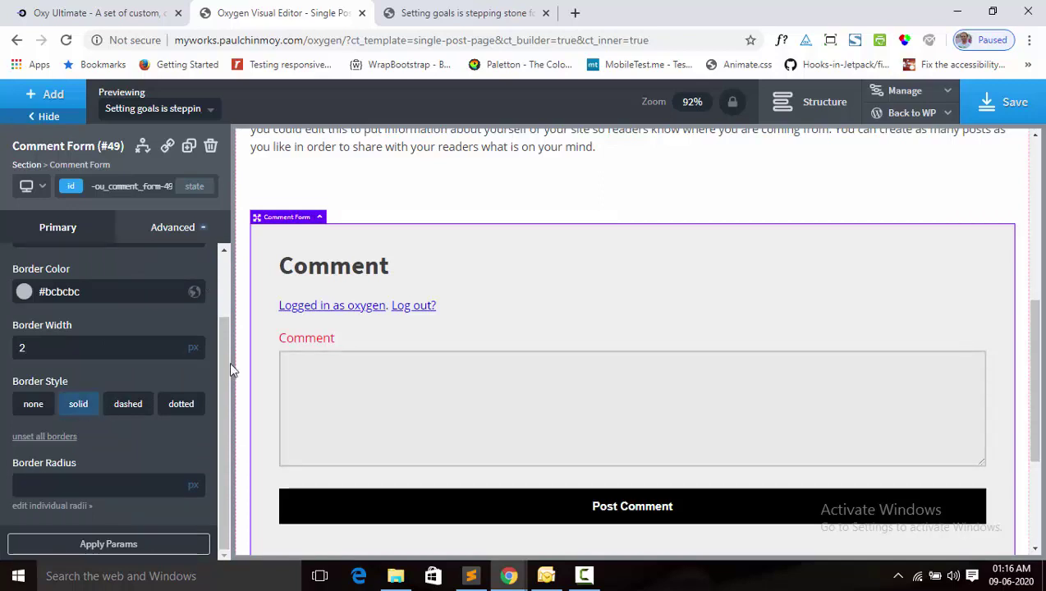
click(1001, 105)
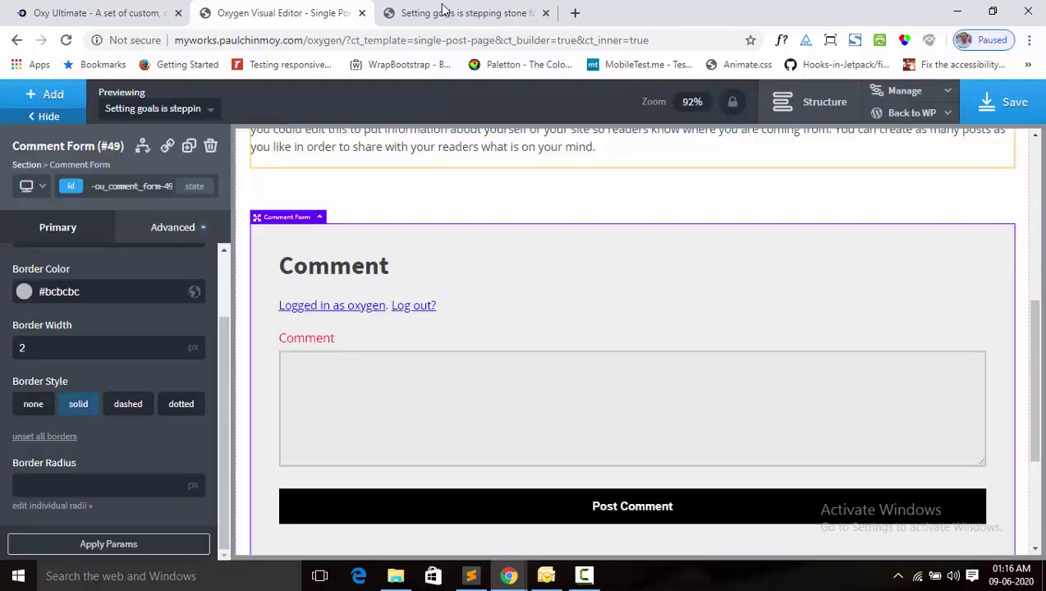
Purge the SG cache and reload the incognito post to inspect the grey bordered fields.
click(443, 9)
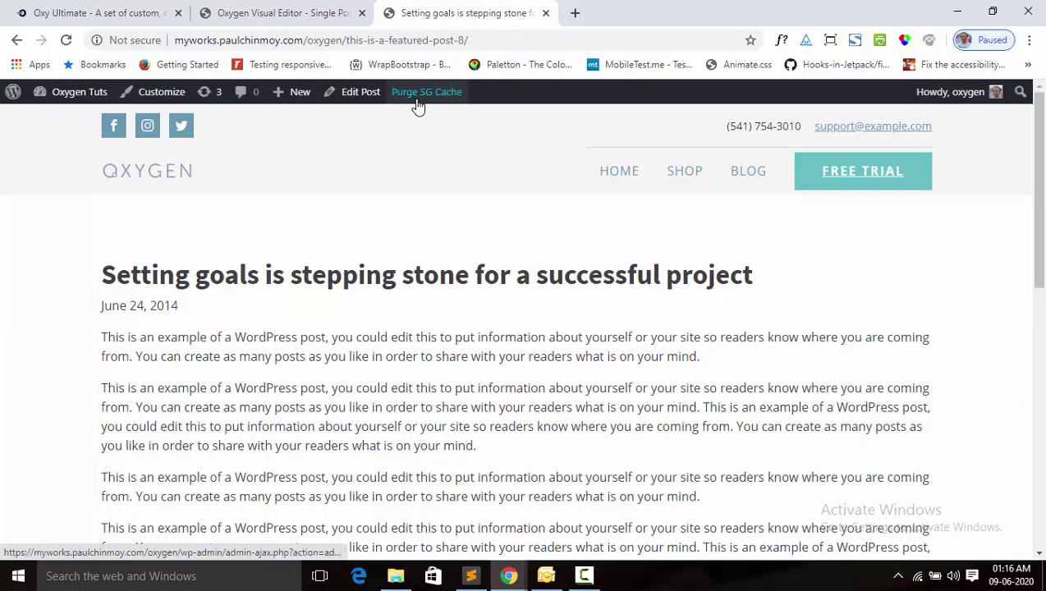
click(418, 94)
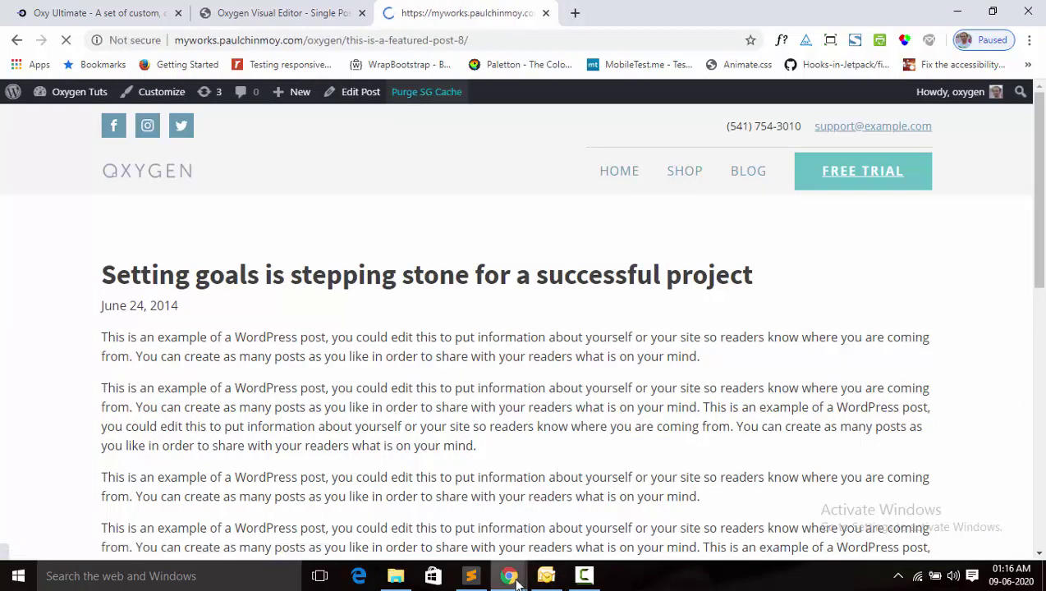
mouse_move(509, 576)
click(589, 509)
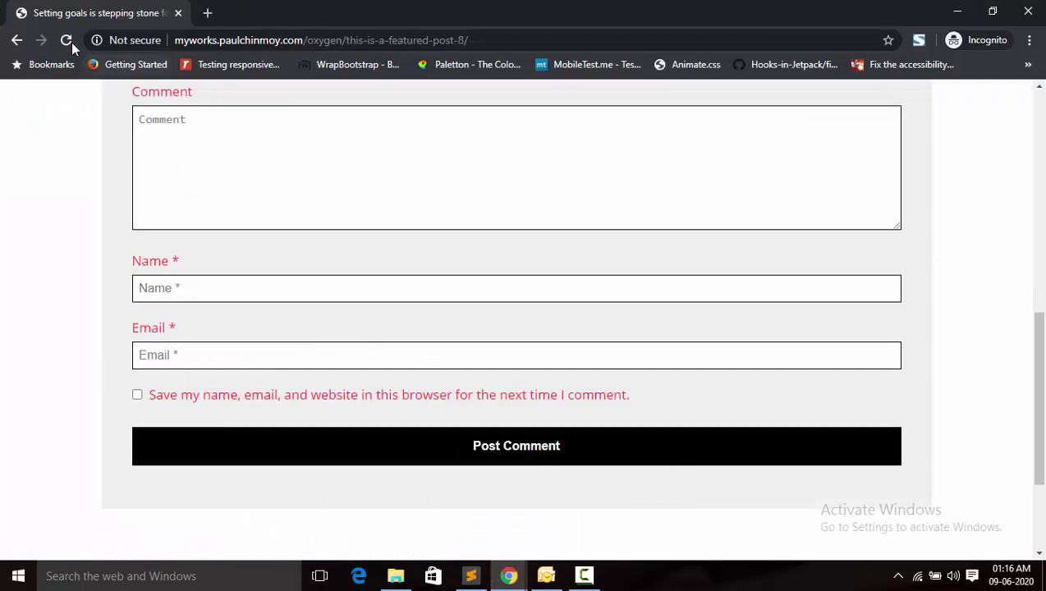
click(68, 42)
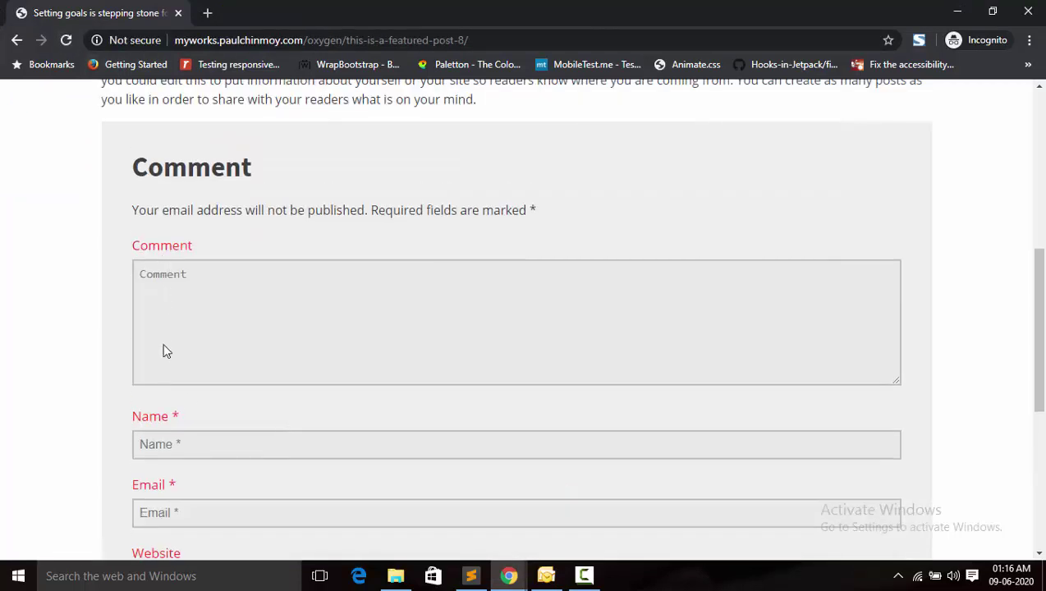
scroll(164, 363, down, 3)
scroll(165, 410, up, 4)
click(187, 338)
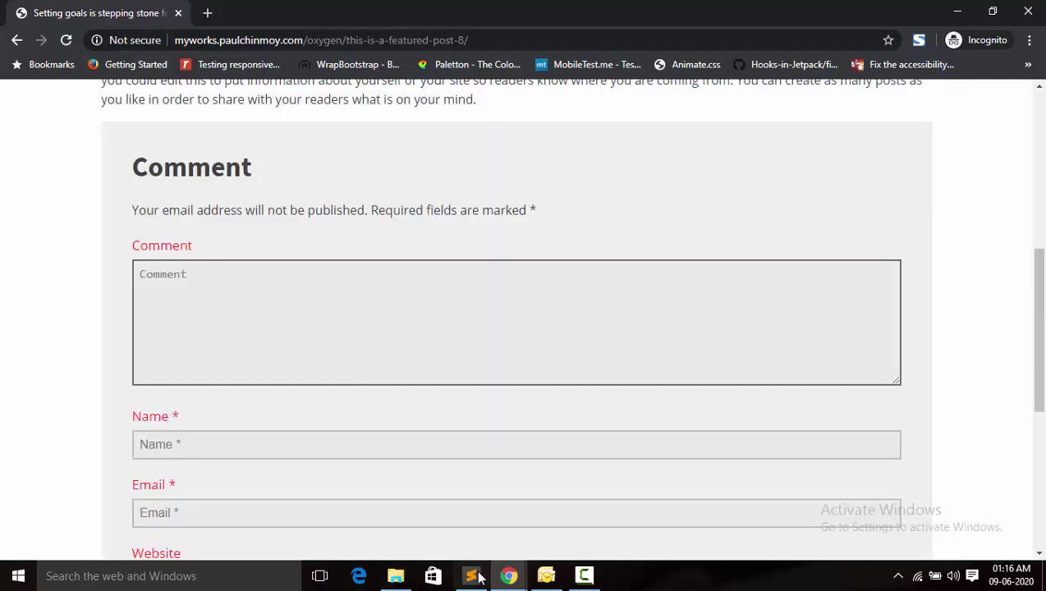
Return to the editor and back out of Border to the form field style groups.
mouse_move(508, 575)
click(446, 500)
click(320, 16)
scroll(56, 278, up, 1)
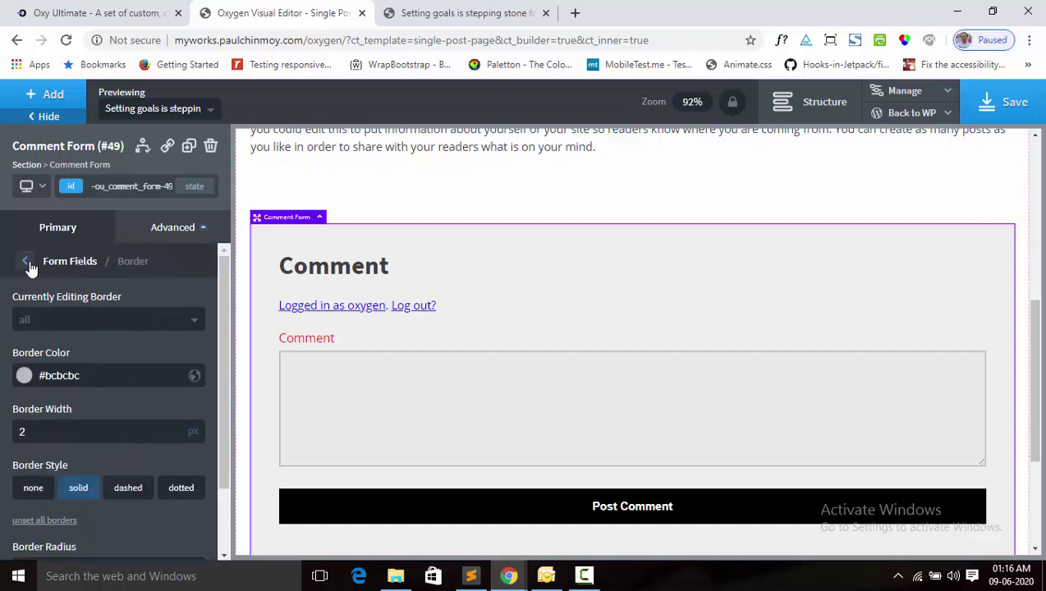
click(27, 261)
scroll(132, 390, down, 5)
Set the form fields' box shadow to 0 offsets, 5px blur and #d6d6d6 colour, then save.
scroll(132, 391, down, 2)
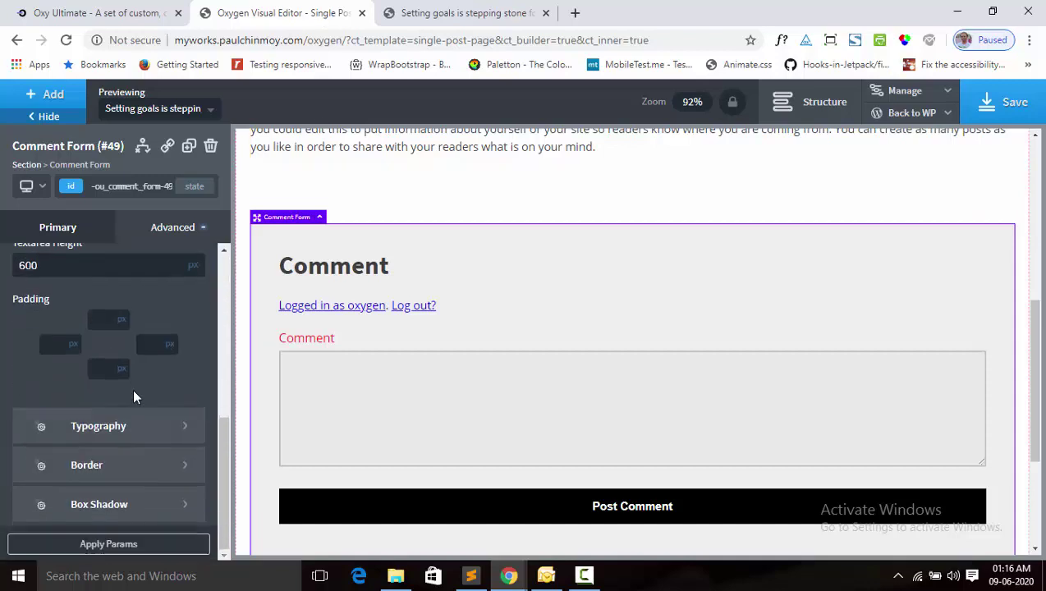
click(92, 510)
text(0)
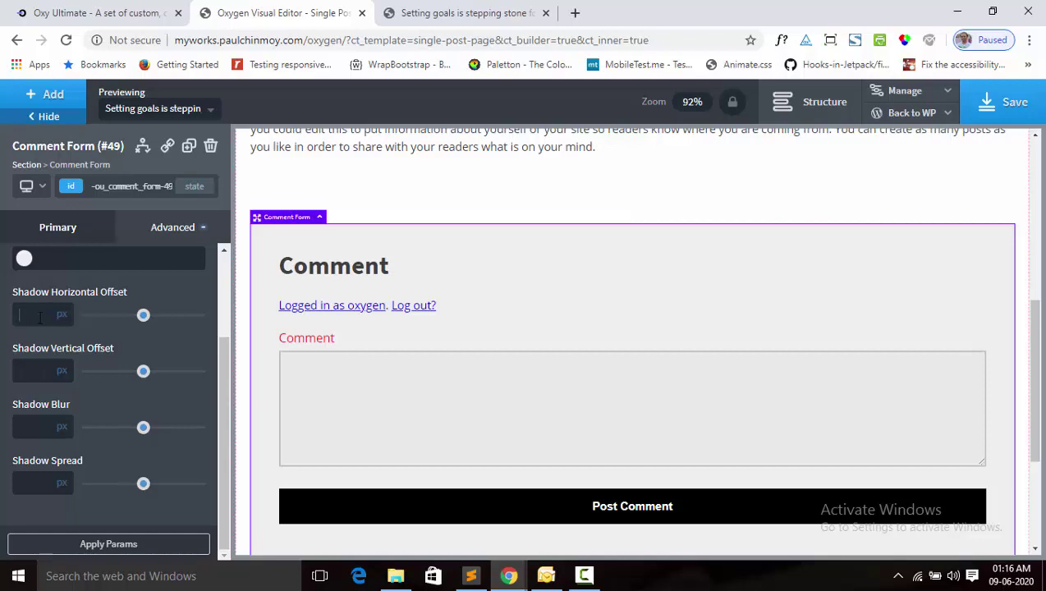
click(41, 370)
text(0)
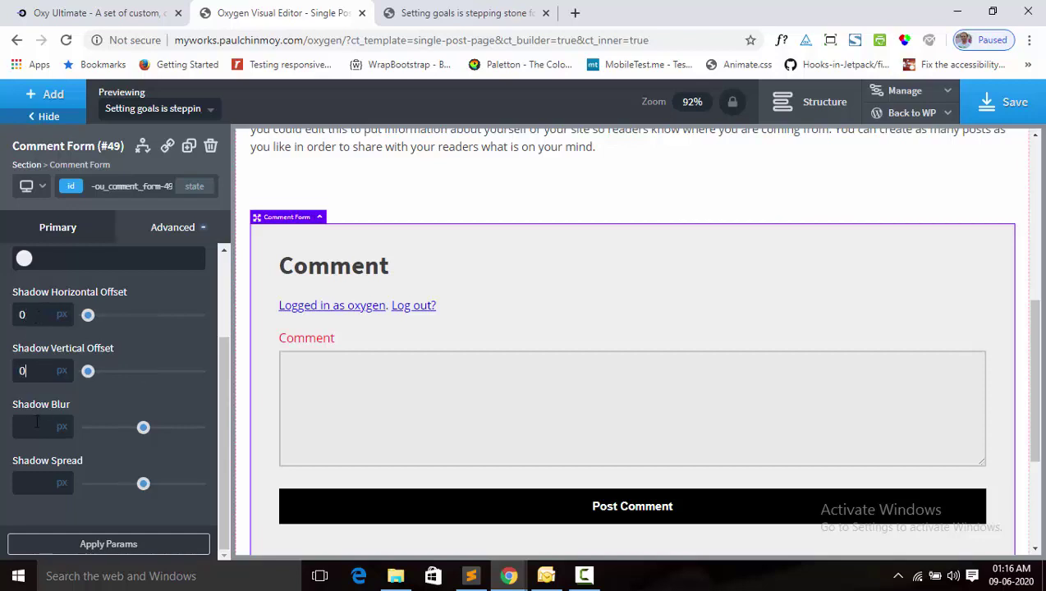
click(36, 420)
text(5)
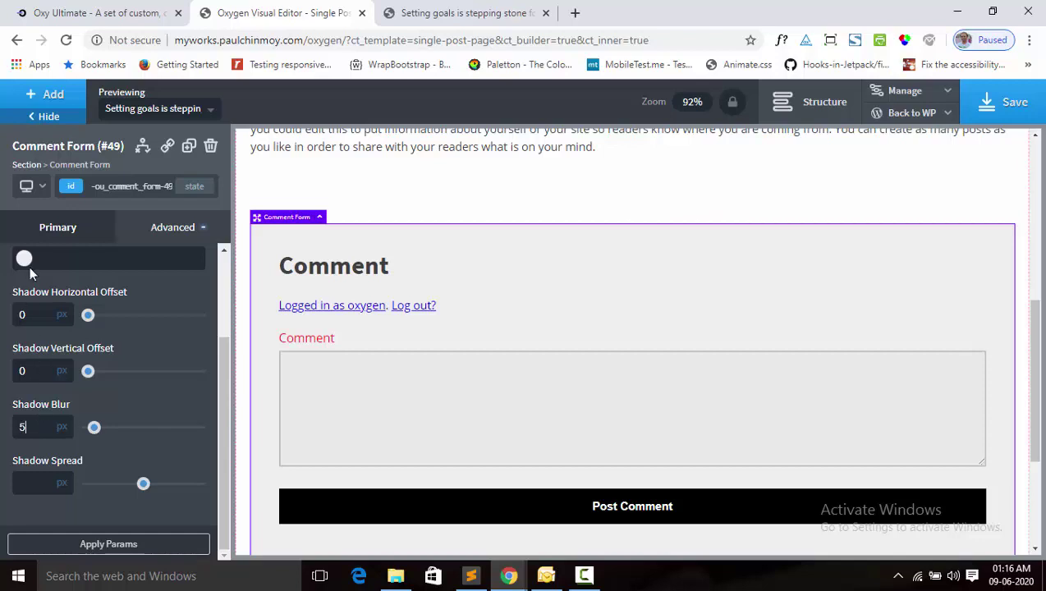
click(24, 259)
click(24, 296)
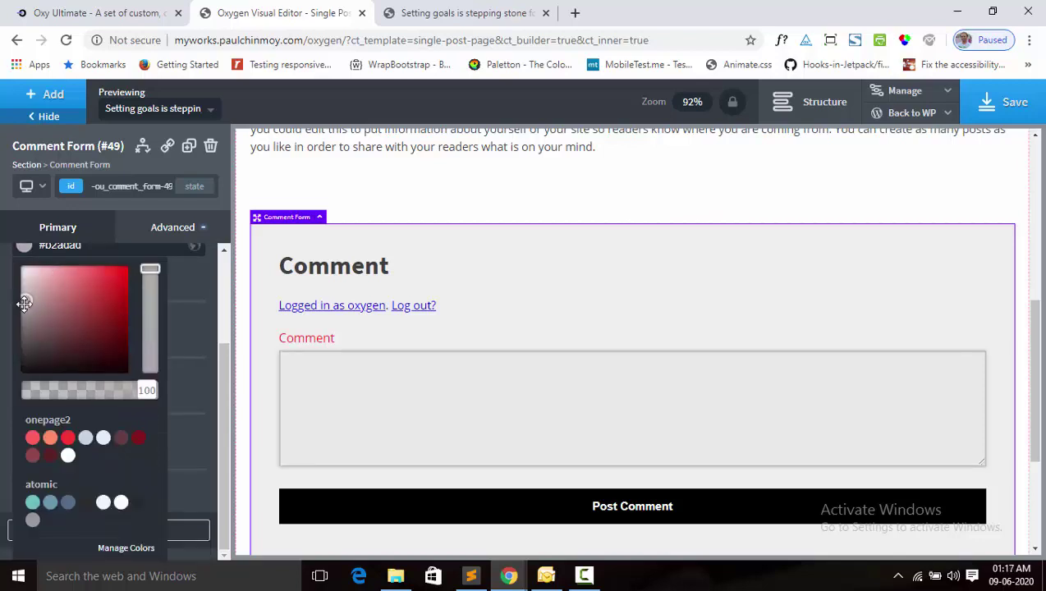
drag(24, 303, 15, 284)
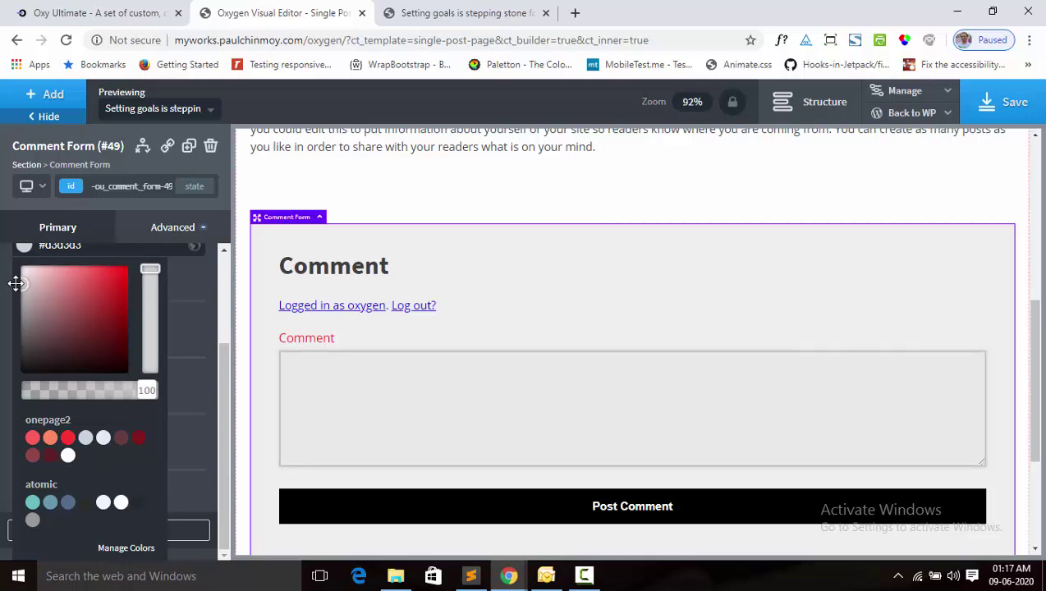
click(1002, 103)
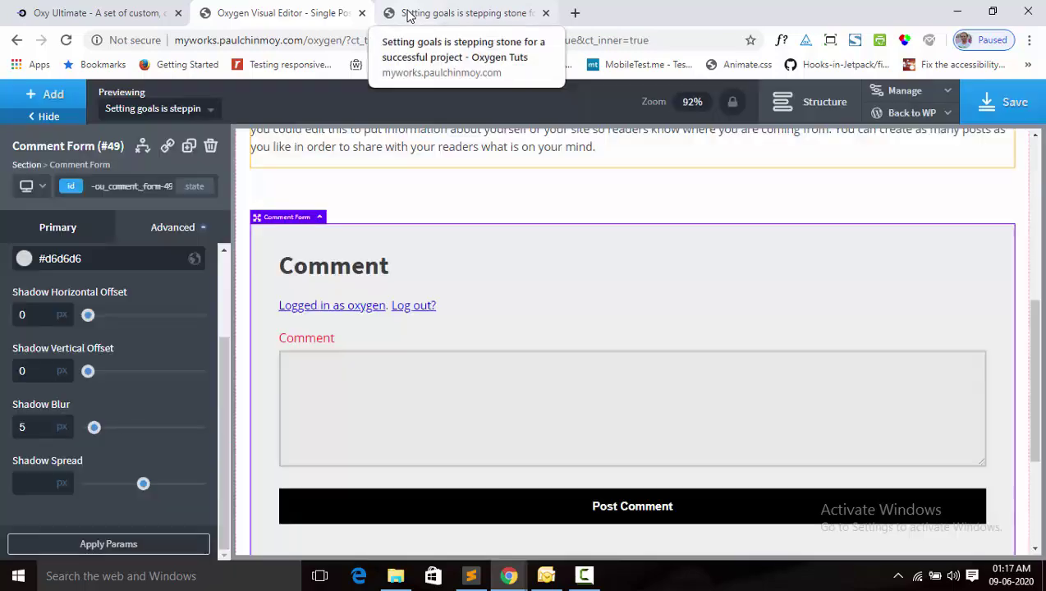
Purge the SG cache, reload the incognito post to check the shadowed fields, and return to the editor.
click(406, 14)
click(417, 93)
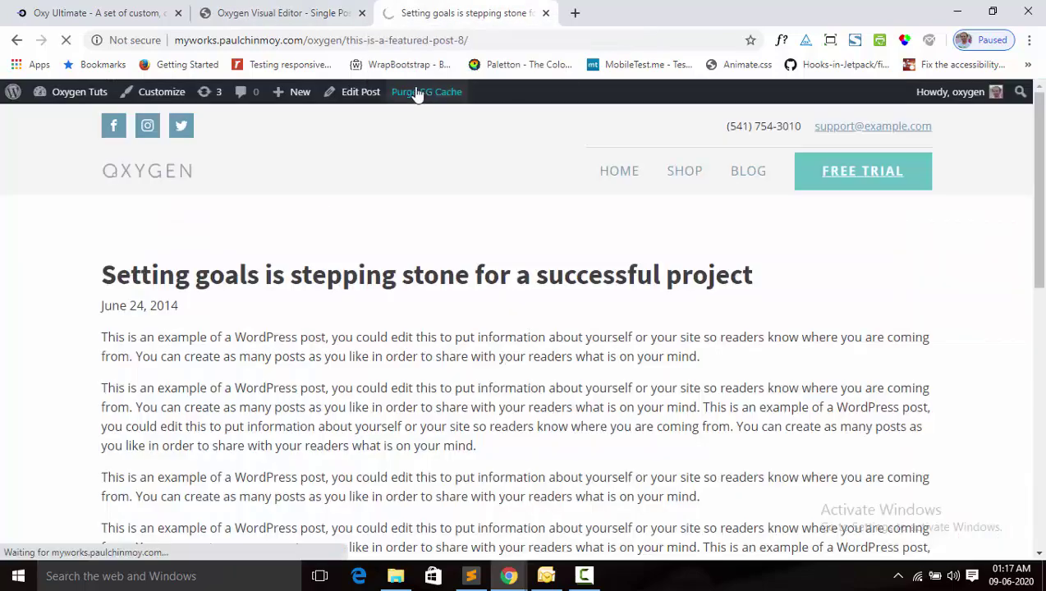
mouse_move(508, 575)
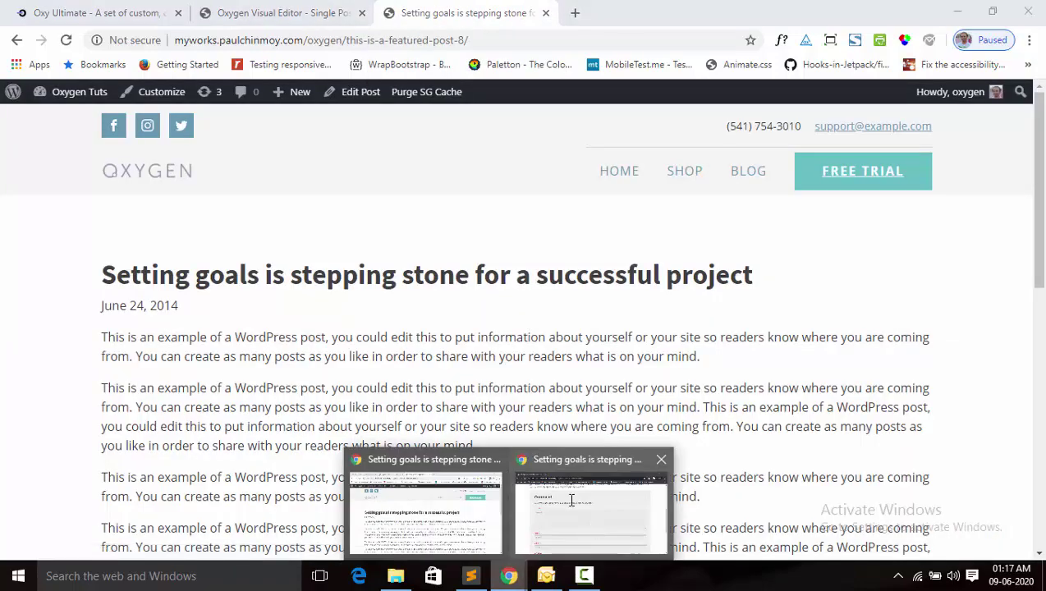
click(587, 509)
click(72, 42)
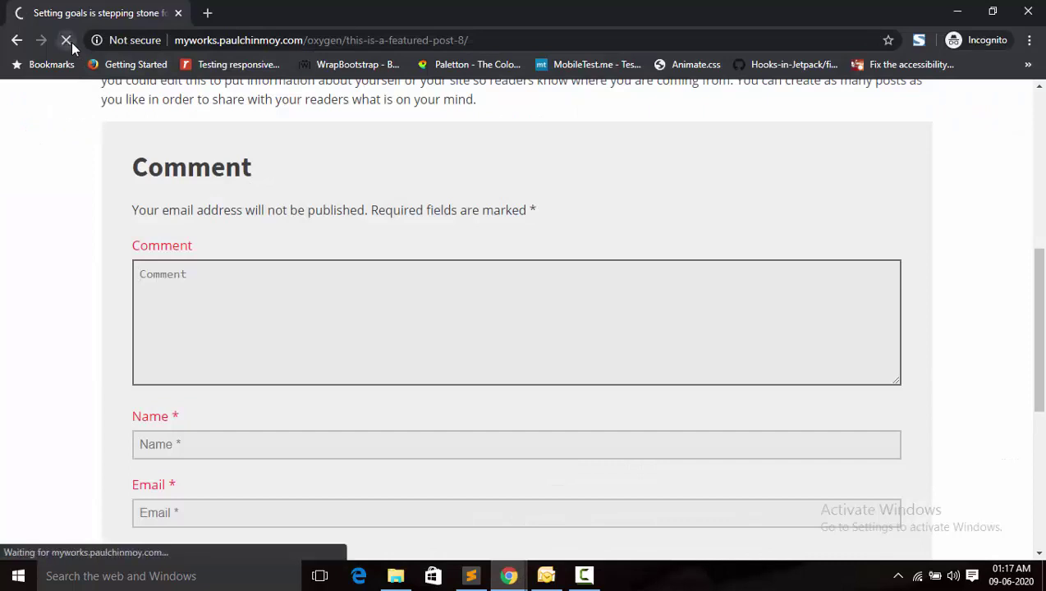
scroll(403, 329, down, 2)
scroll(280, 281, down, 2)
click(443, 504)
click(239, 6)
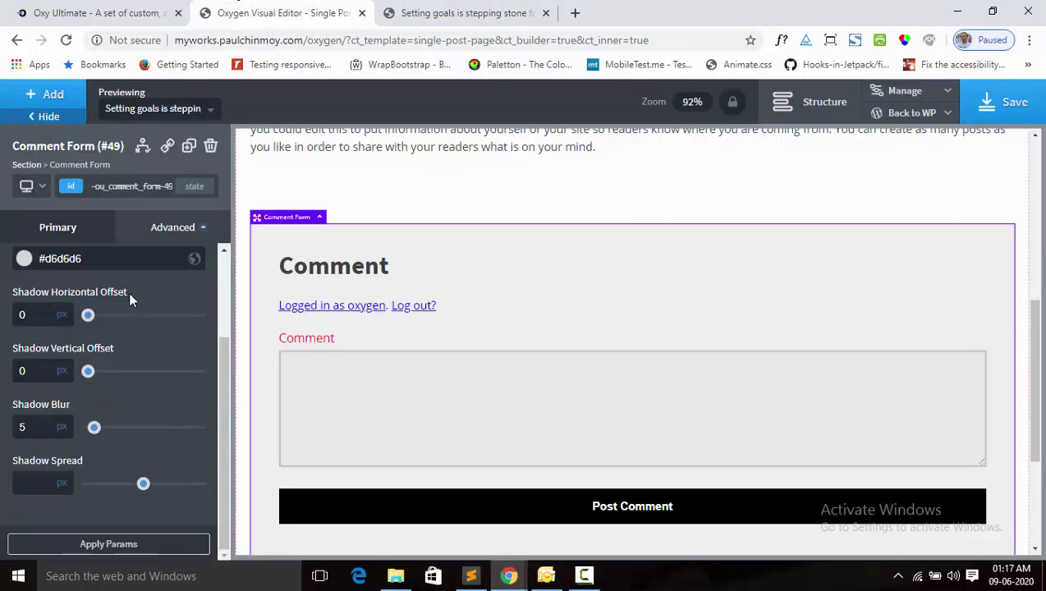
Look through the comment form's field settings, then return to the main form settings.
scroll(64, 303, up, 3)
click(23, 261)
scroll(181, 385, down, 5)
scroll(174, 411, down, 2)
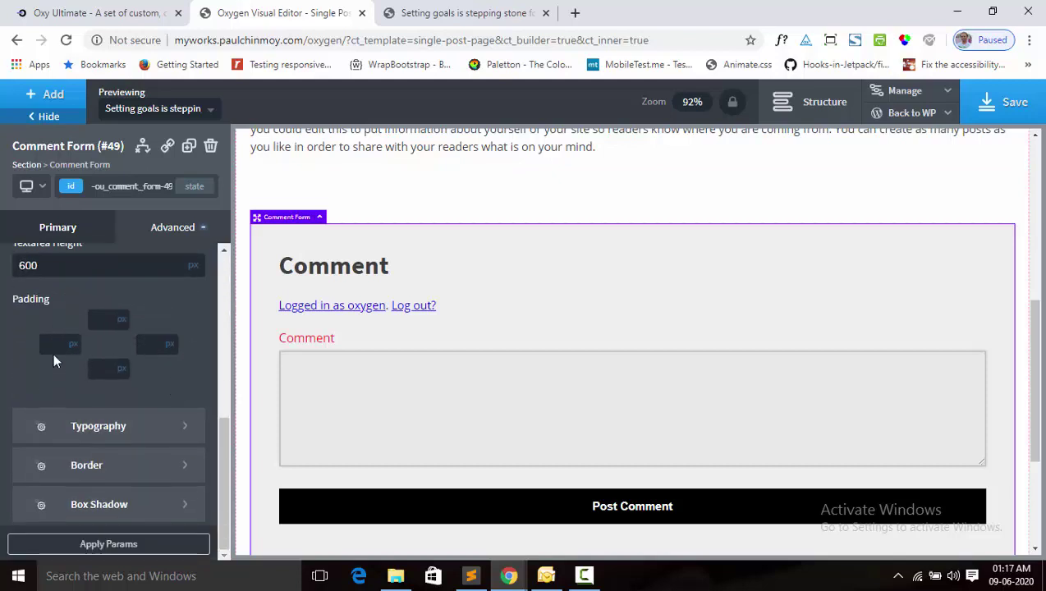
scroll(154, 354, up, 5)
scroll(99, 328, up, 5)
click(23, 264)
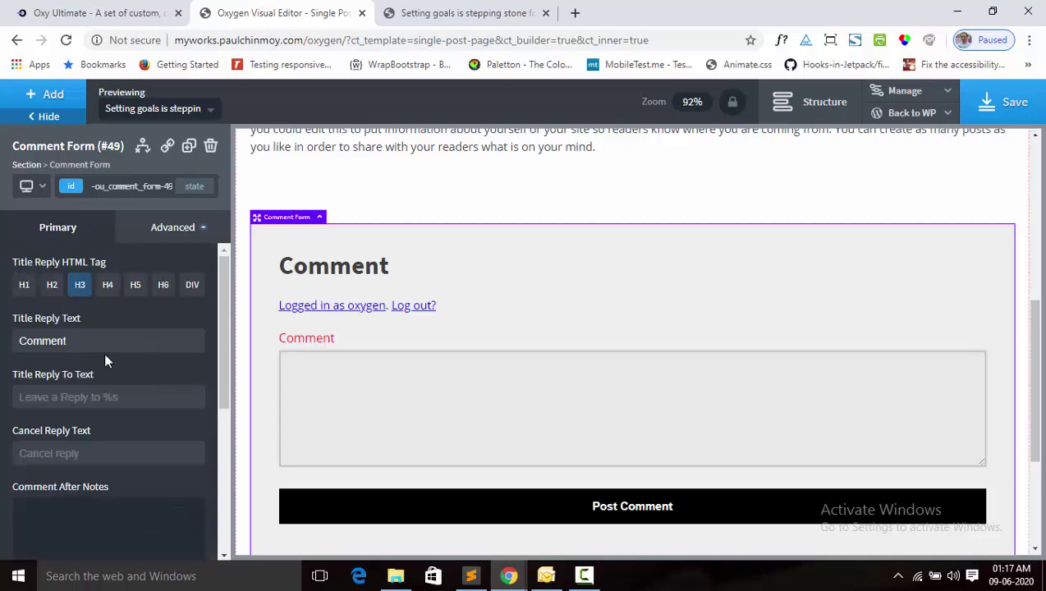
scroll(103, 352, down, 5)
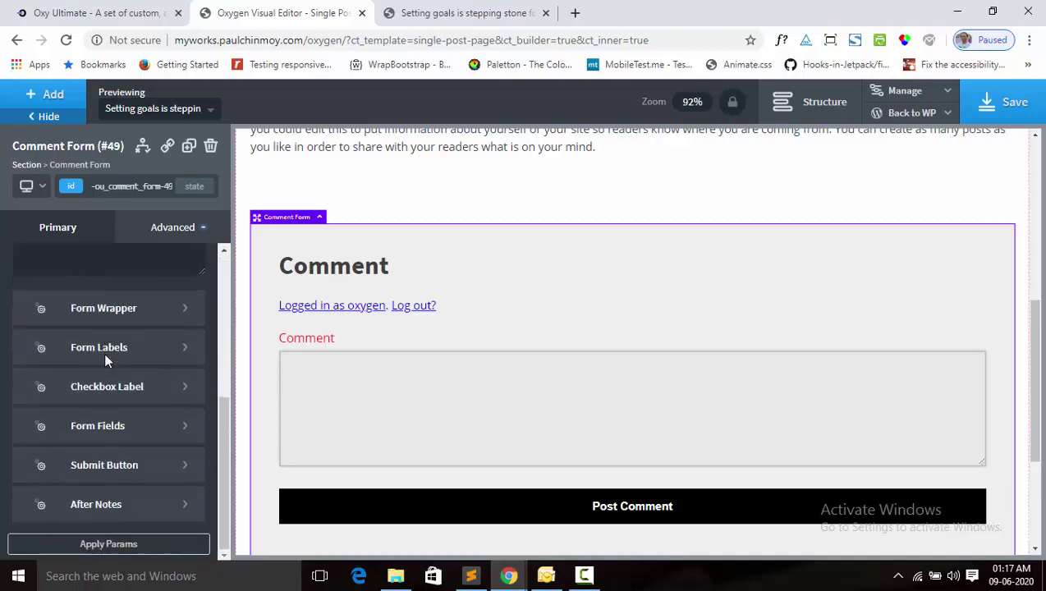
Change the submit button label from 'Post Comment' to 'Submit' and apply.
click(81, 474)
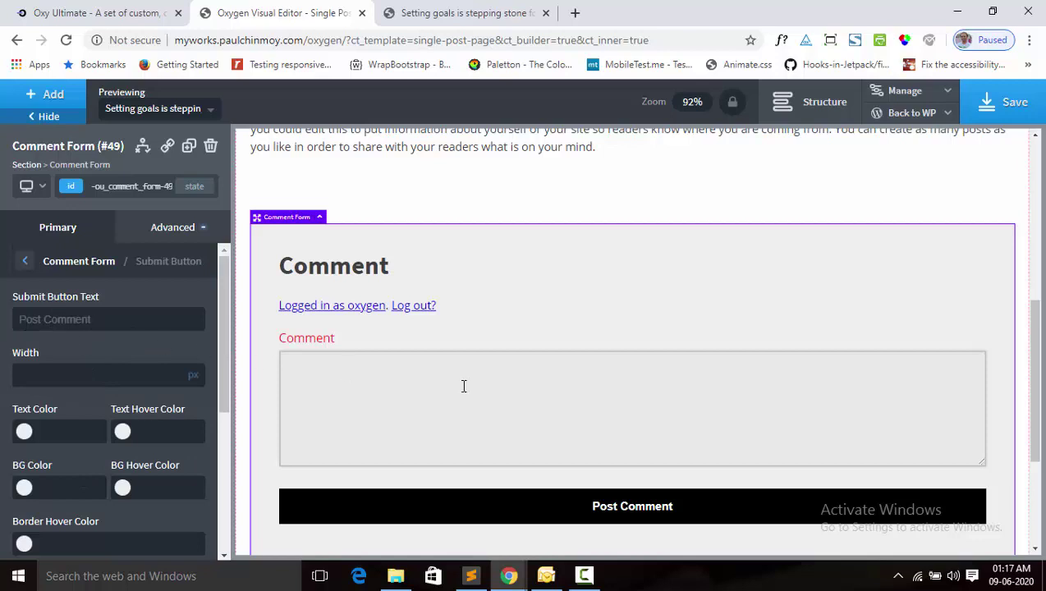
drag(111, 318, 15, 316)
text(Su)
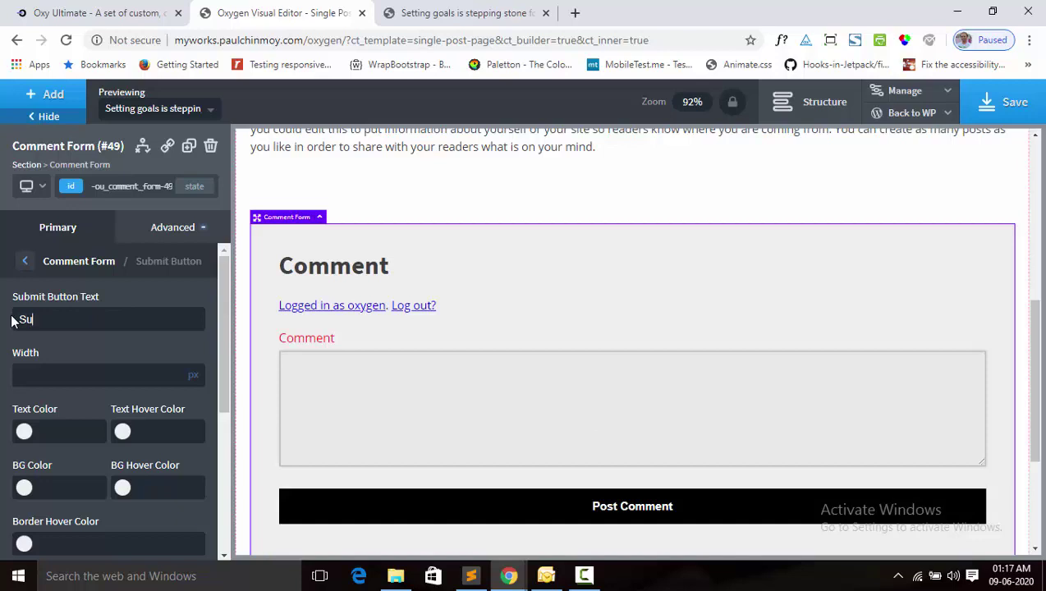
text(bmit)
scroll(87, 353, down, 5)
click(103, 545)
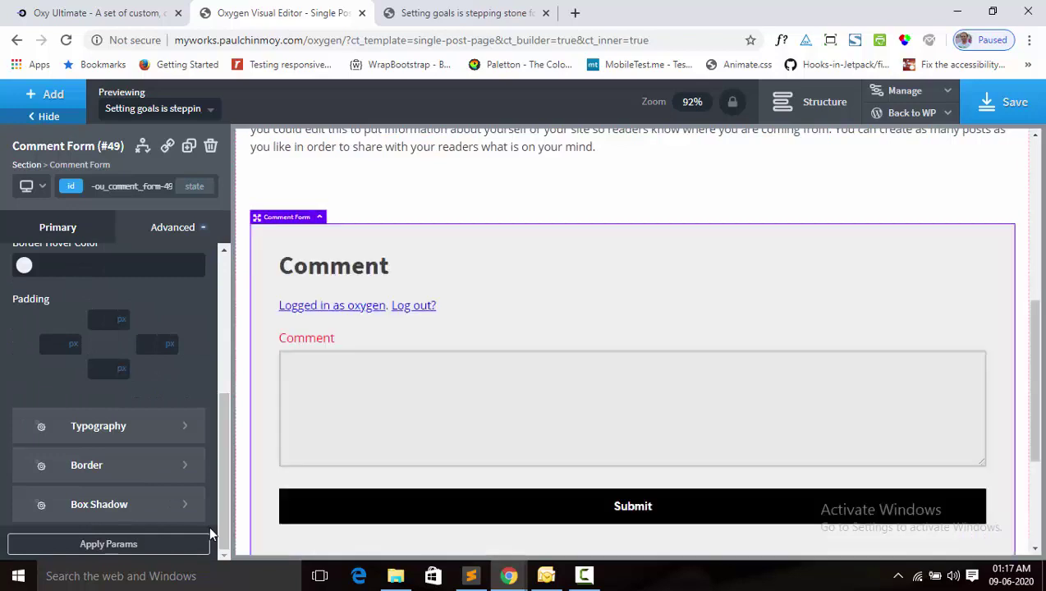
Give the Submit button 20px padding on all four sides.
scroll(665, 418, down, 2)
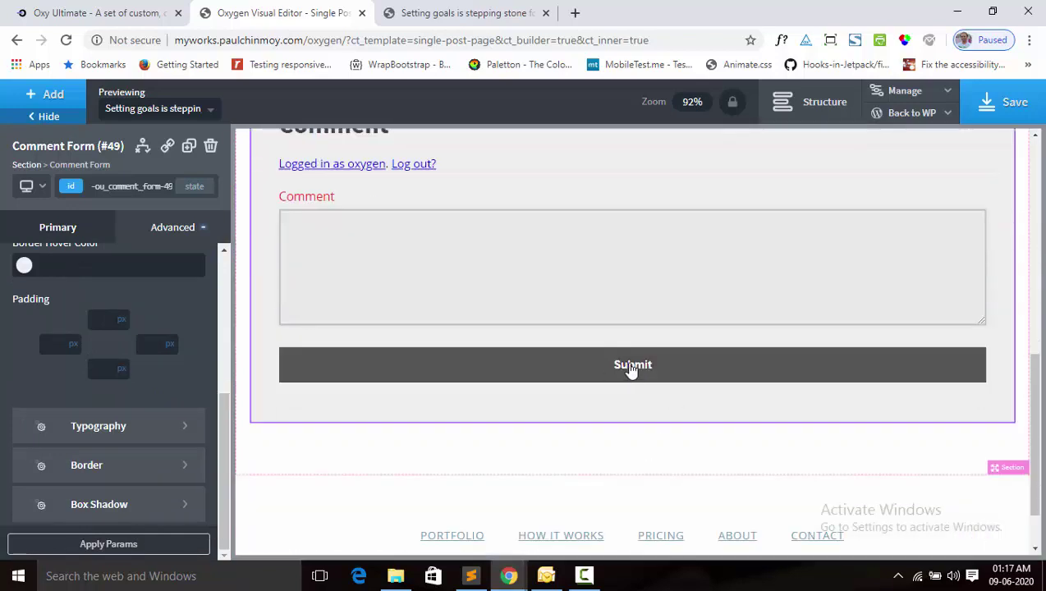
scroll(50, 376, up, 3)
scroll(50, 376, up, 1)
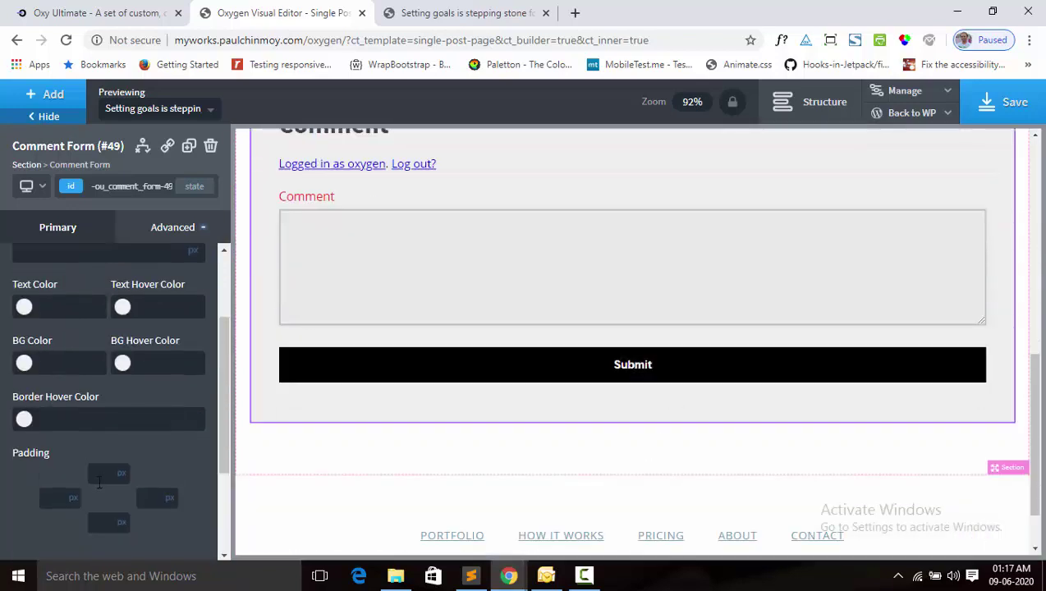
text(20)
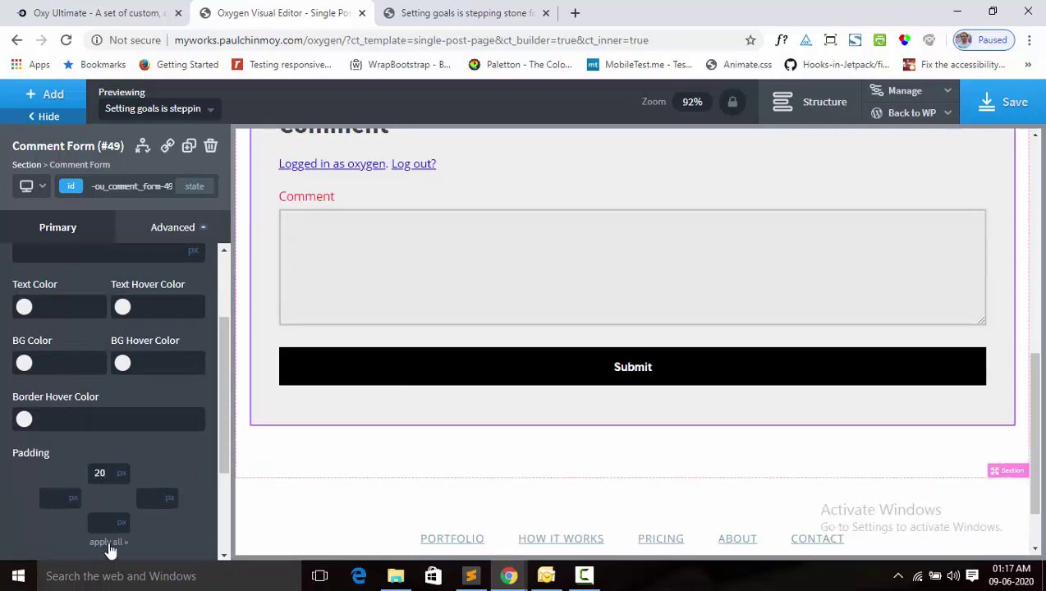
click(109, 542)
scroll(57, 412, up, 3)
scroll(49, 344, down, 3)
scroll(44, 375, up, 3)
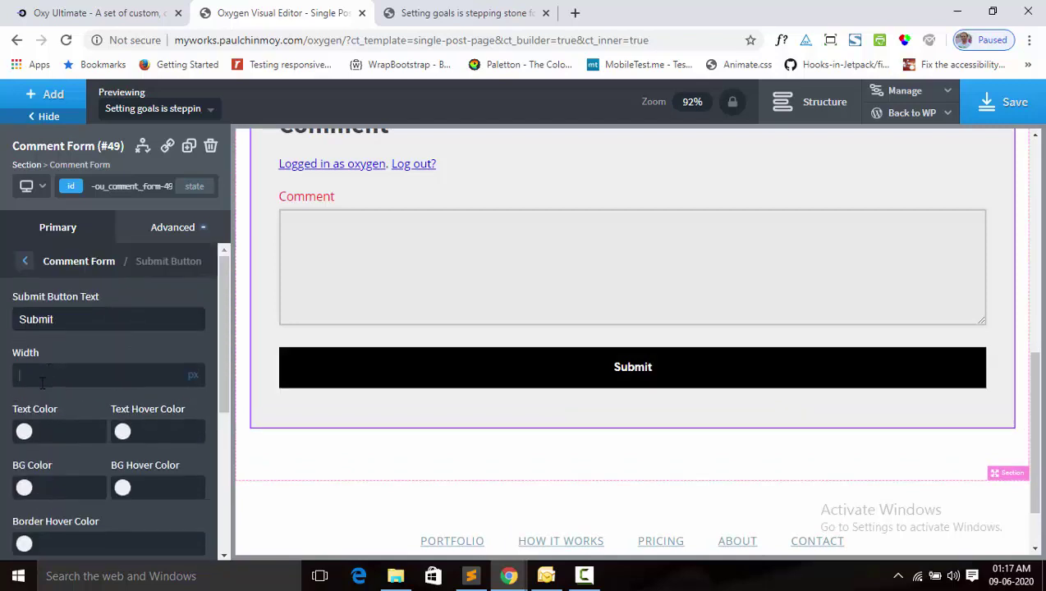
Set the Submit button width to 200px.
click(42, 375)
text(200)
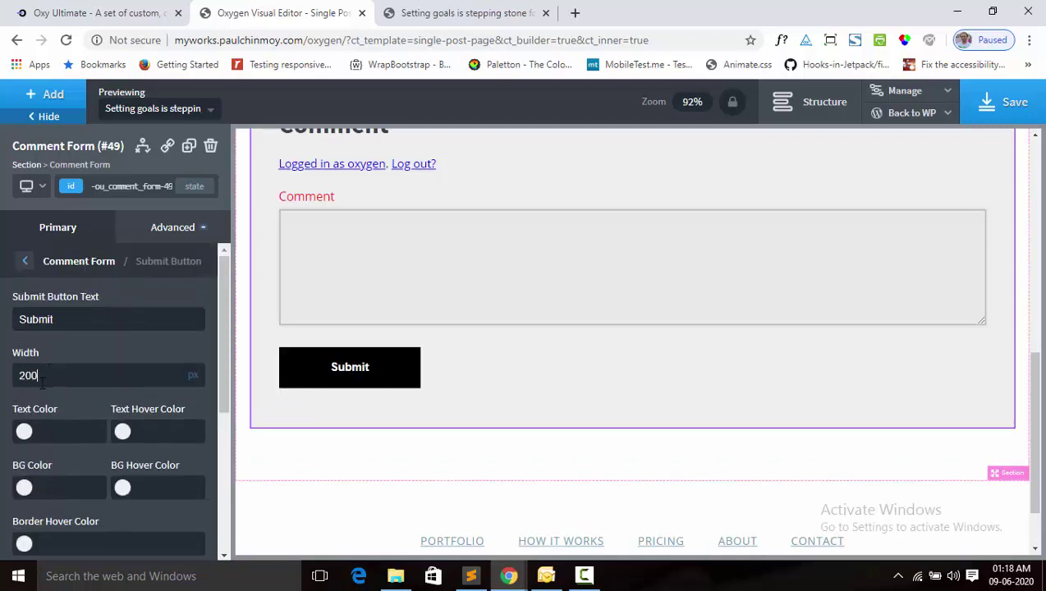
scroll(86, 367, down, 3)
scroll(66, 394, up, 3)
Make the button text red #ff0f0f and its hover text green #00f264.
click(26, 433)
mouse_move(82, 473)
mouse_down()
mouse_move(137, 450)
mouse_move(124, 453)
mouse_up()
click(127, 436)
click(212, 495)
drag(187, 497, 191, 454)
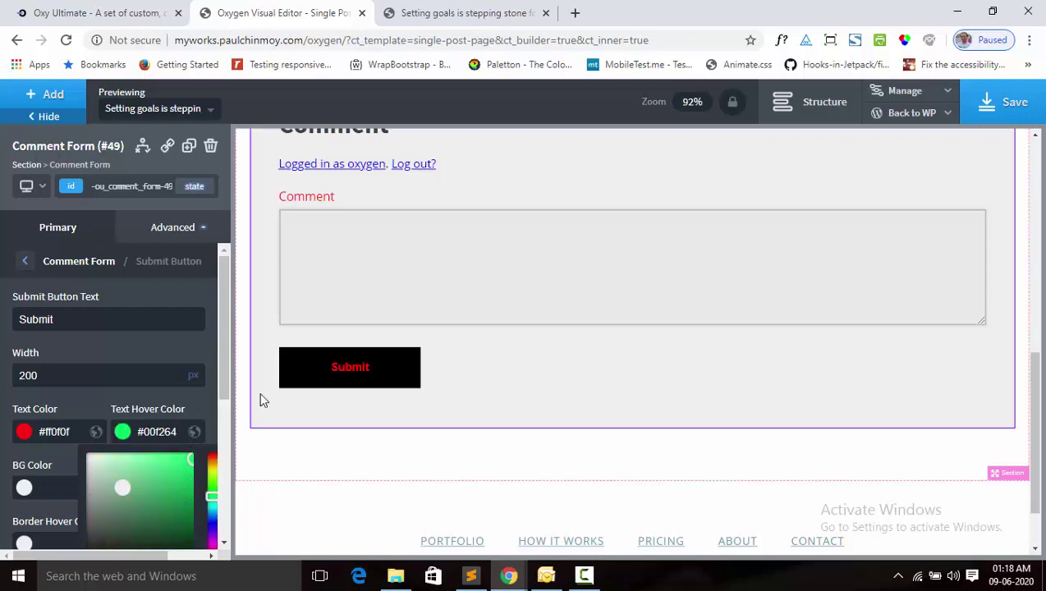
Give the button a light grey #cec6c6 background and black #000000 hover background.
scroll(96, 384, down, 2)
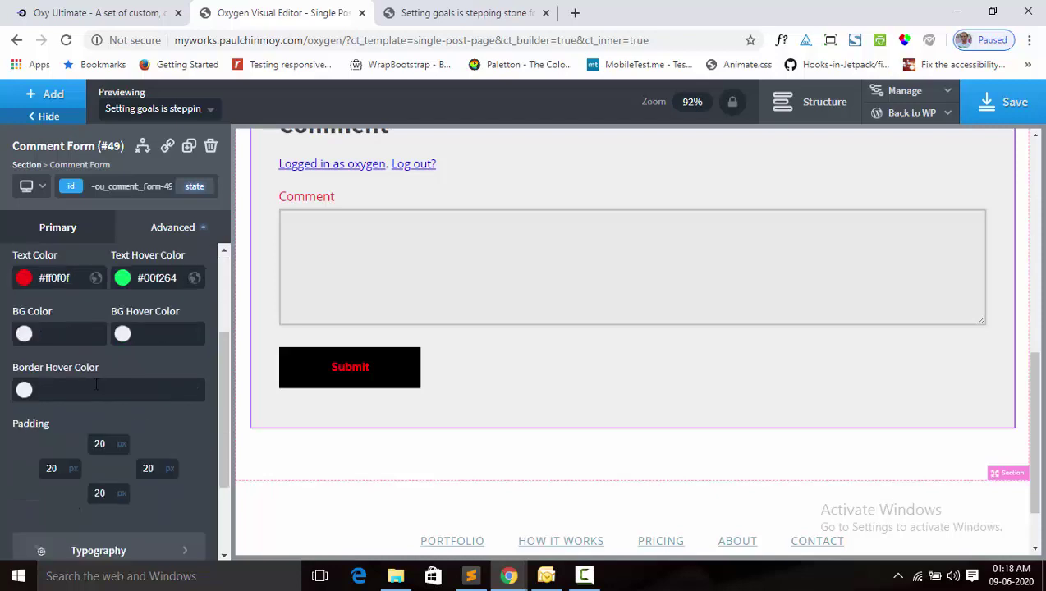
click(24, 332)
mouse_move(43, 385)
mouse_down()
mouse_move(15, 372)
mouse_move(27, 375)
mouse_up()
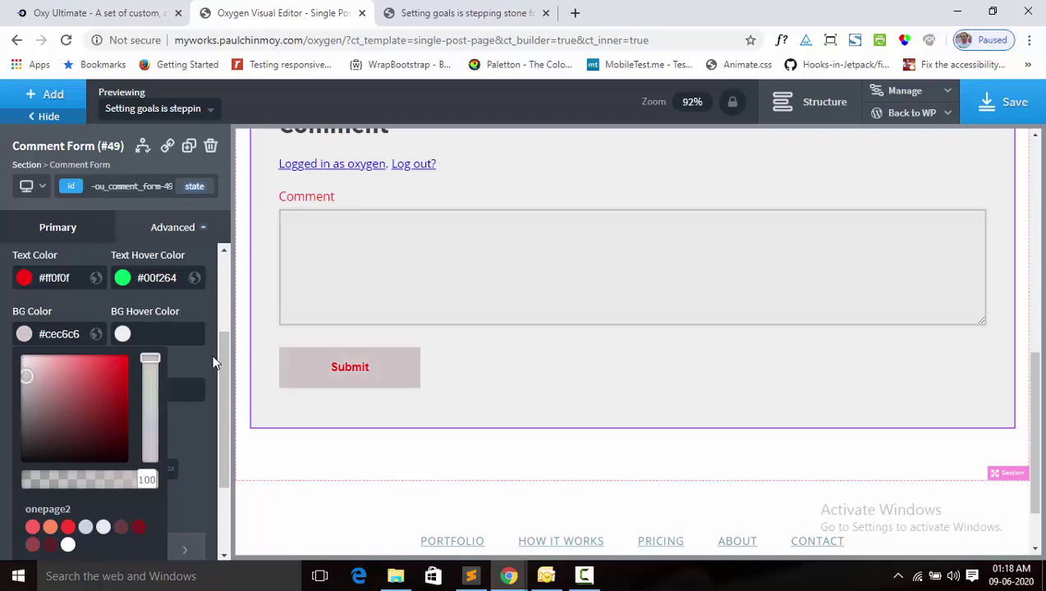
click(123, 333)
click(123, 333)
drag(121, 383, 129, 483)
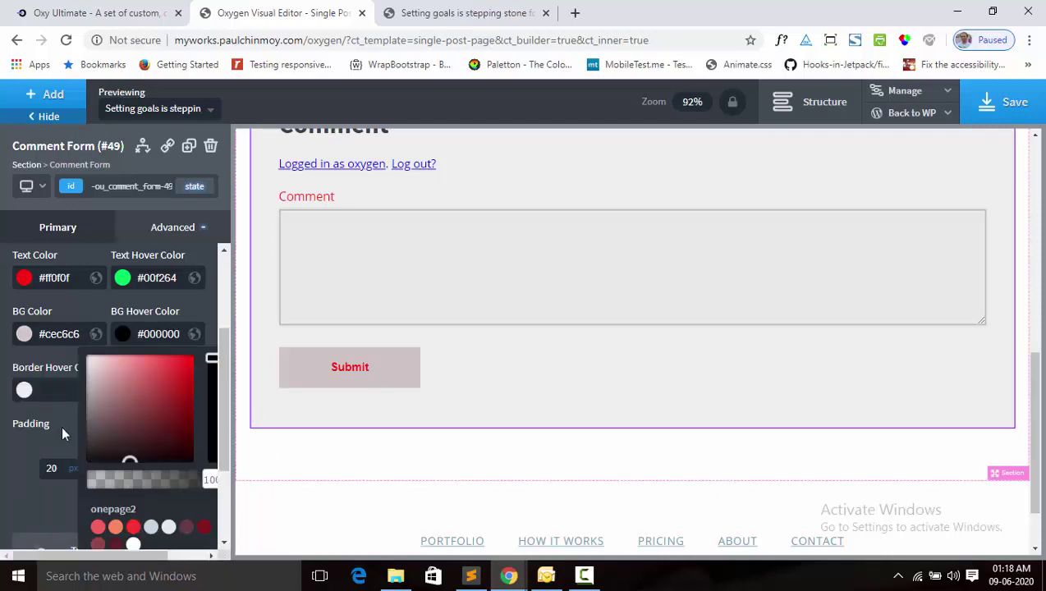
click(12, 458)
scroll(12, 458, down, 3)
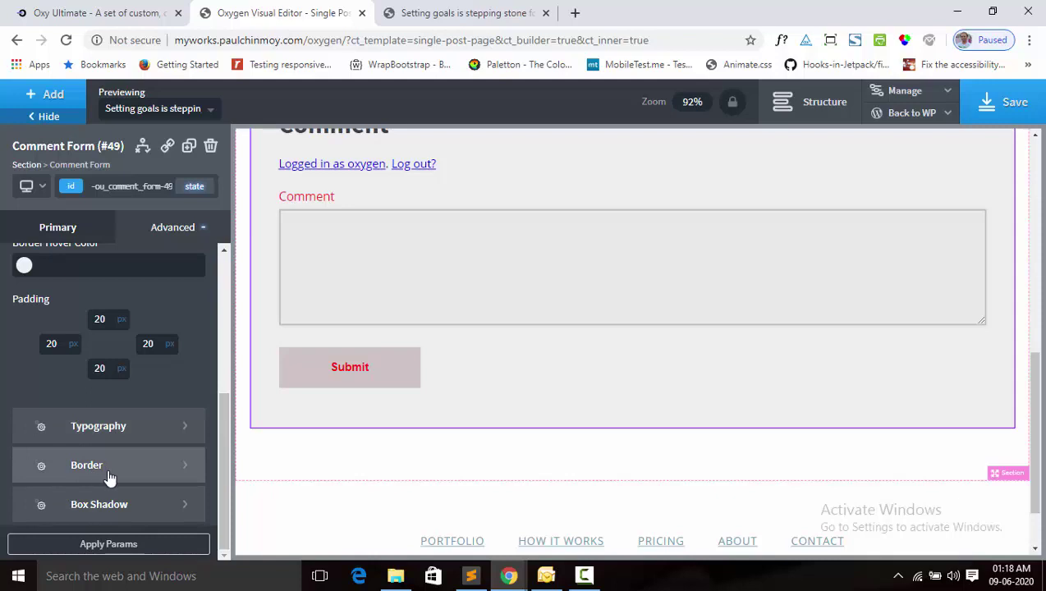
Enter the Submit button's box shadow offset values and a 2px blur.
click(100, 514)
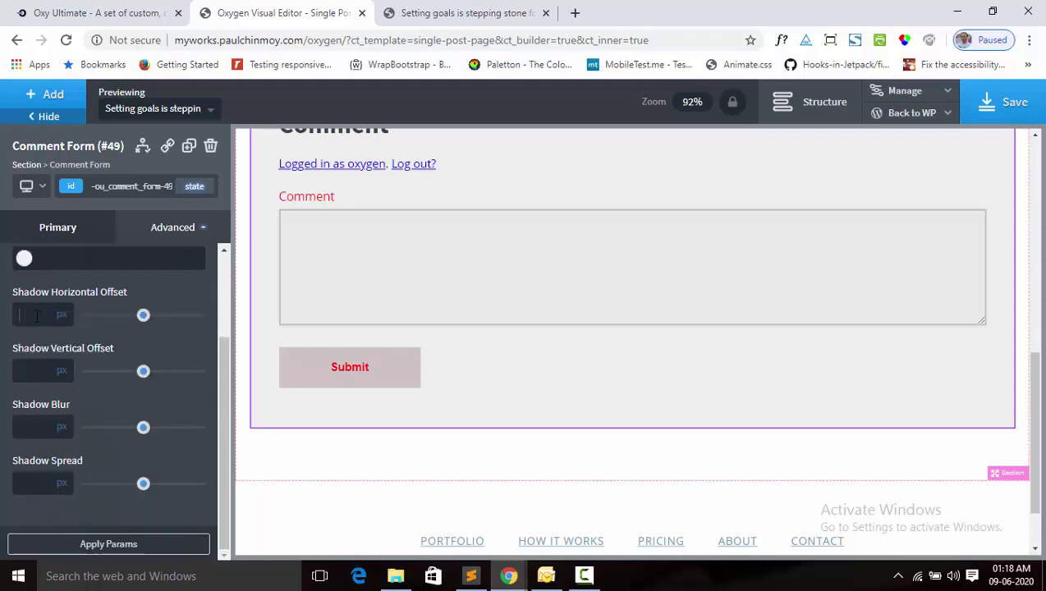
scroll(36, 315, up, 3)
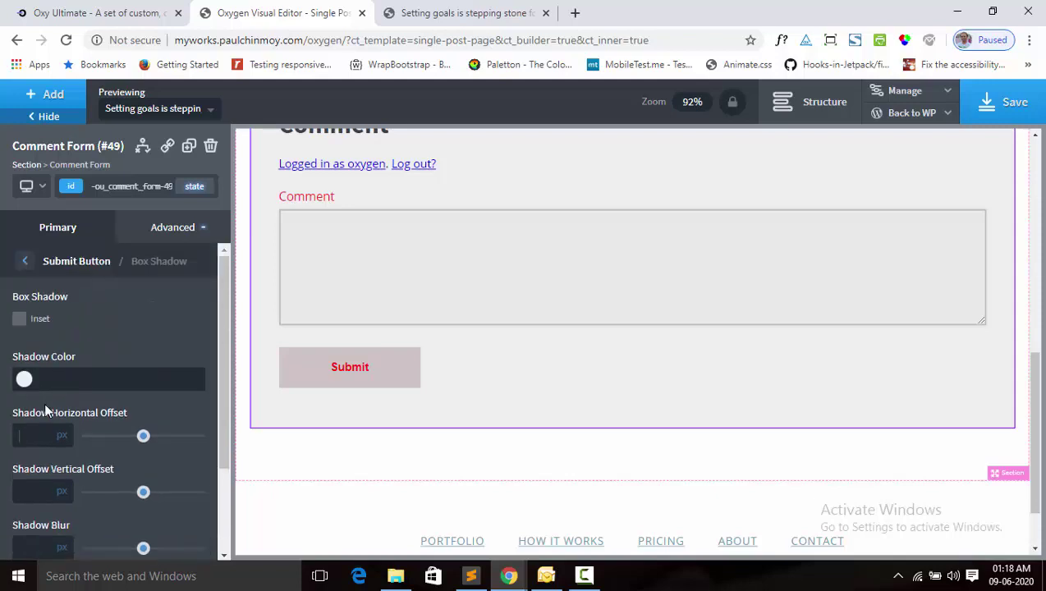
text(0)
click(44, 490)
text(0)
scroll(46, 460, down, 3)
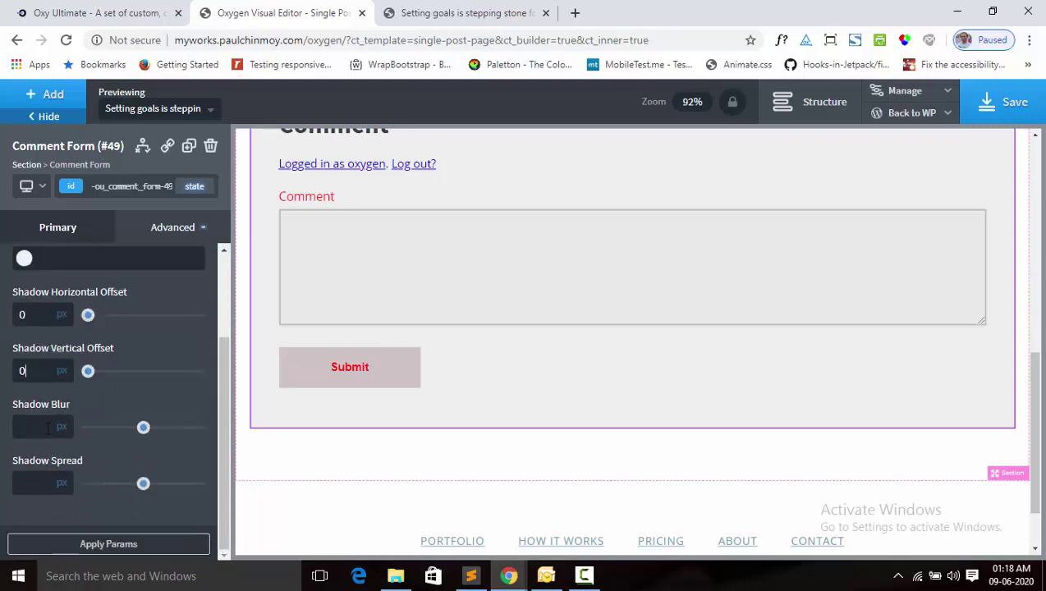
click(46, 422)
text(2)
scroll(45, 421, up, 3)
Make the shadow dark grey #3d3d3d, offset 4px right and down, and apply it.
click(24, 378)
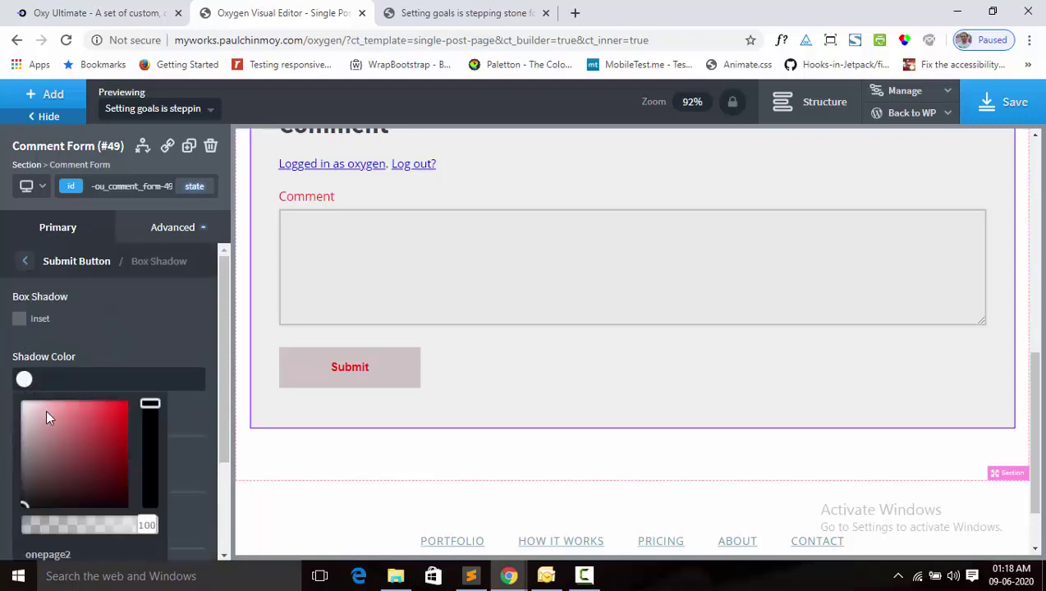
drag(46, 417, 22, 482)
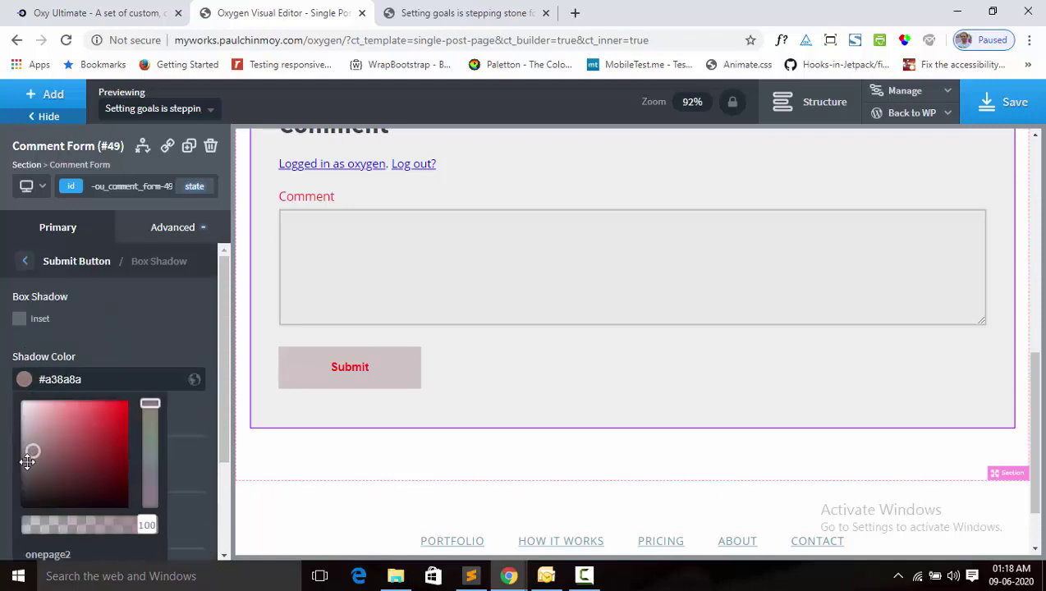
click(176, 333)
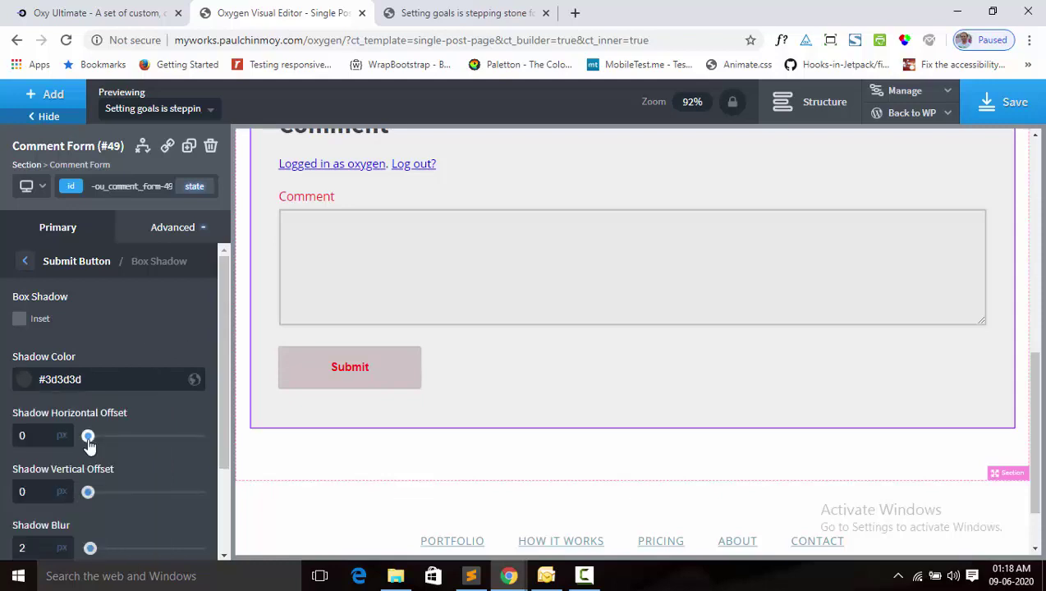
drag(88, 436, 93, 435)
drag(88, 491, 93, 492)
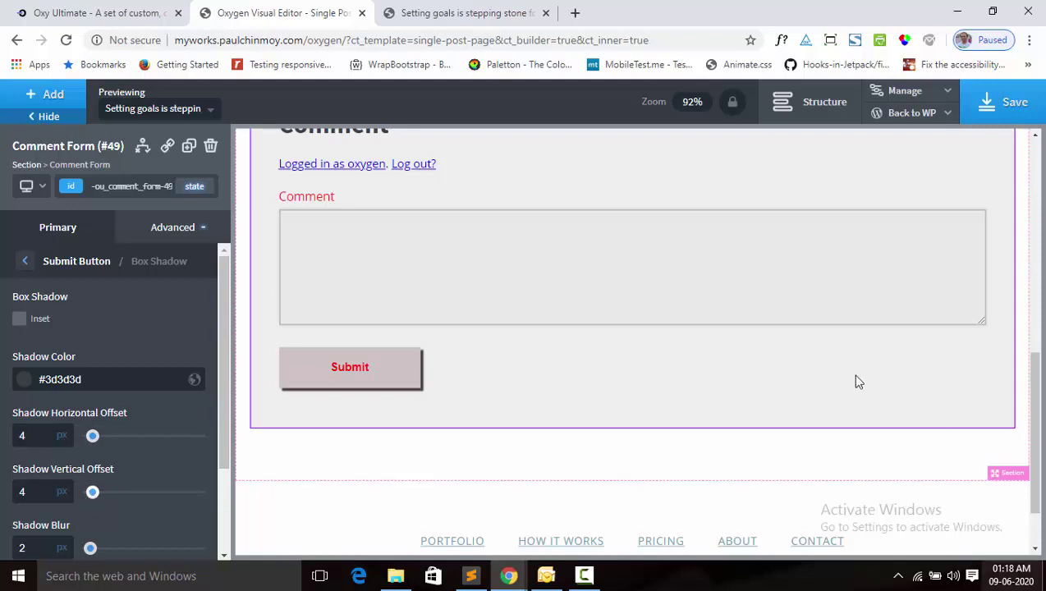
scroll(93, 426, down, 2)
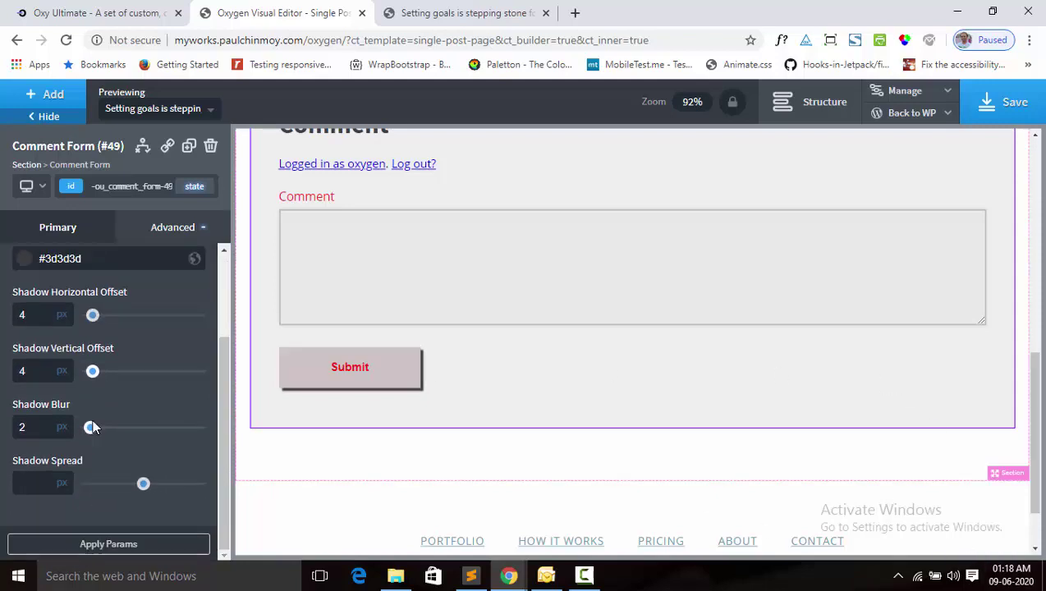
click(101, 549)
scroll(688, 310, up, 2)
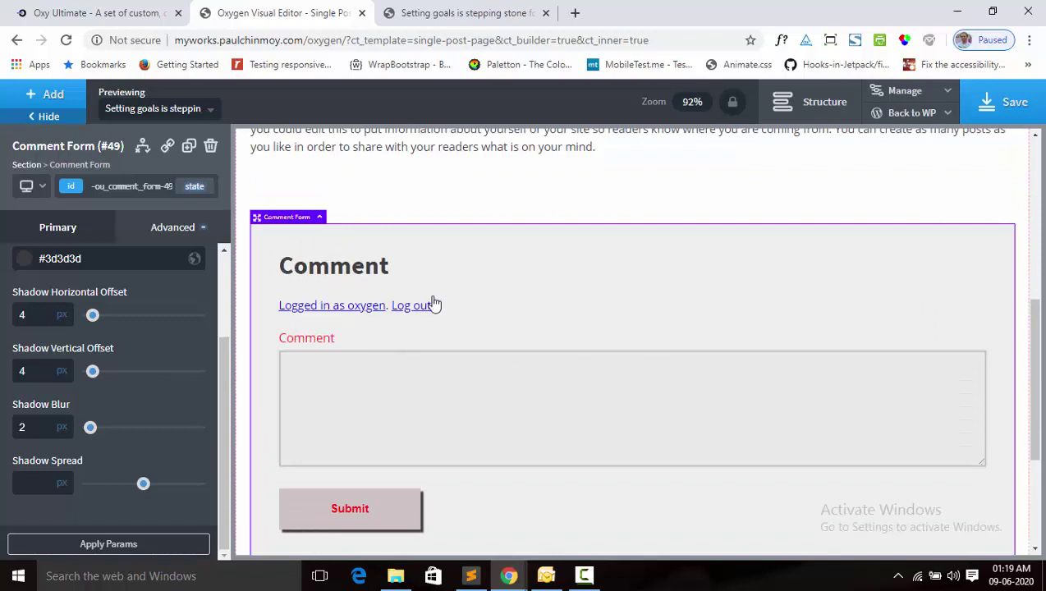
scroll(555, 273, down, 2)
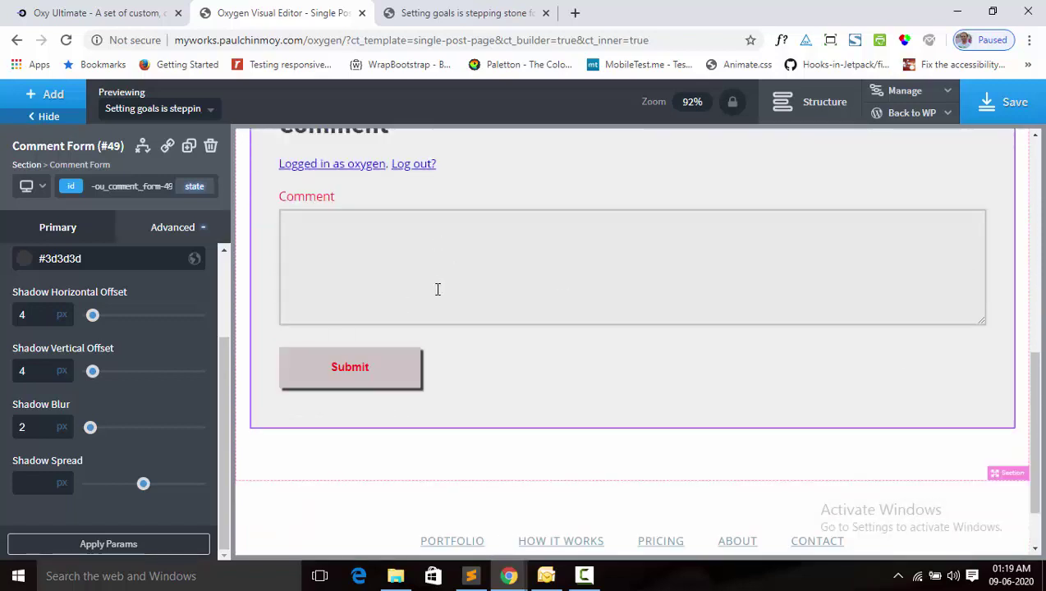
scroll(693, 301, up, 2)
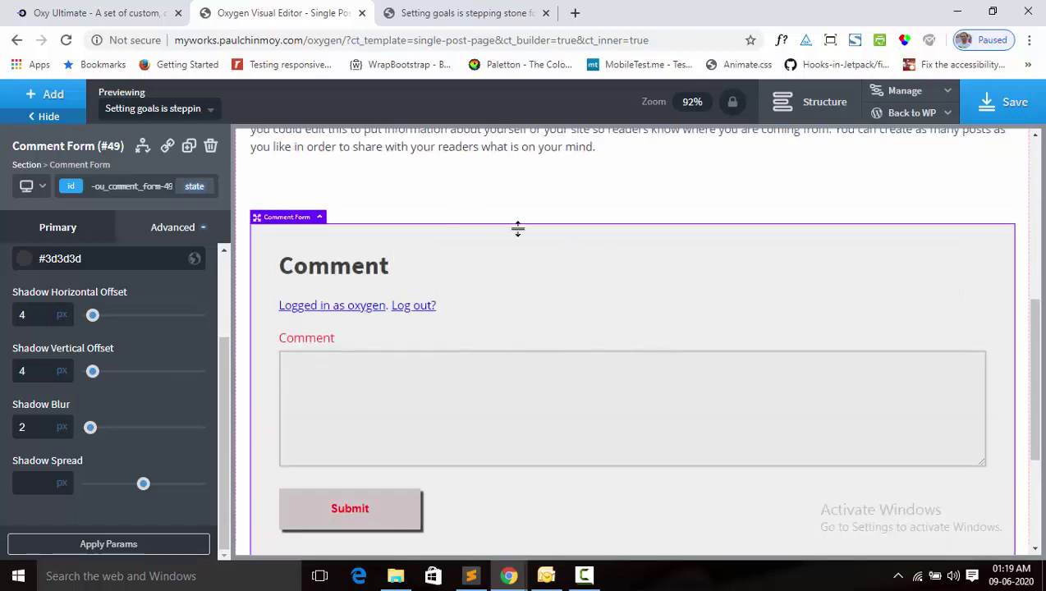